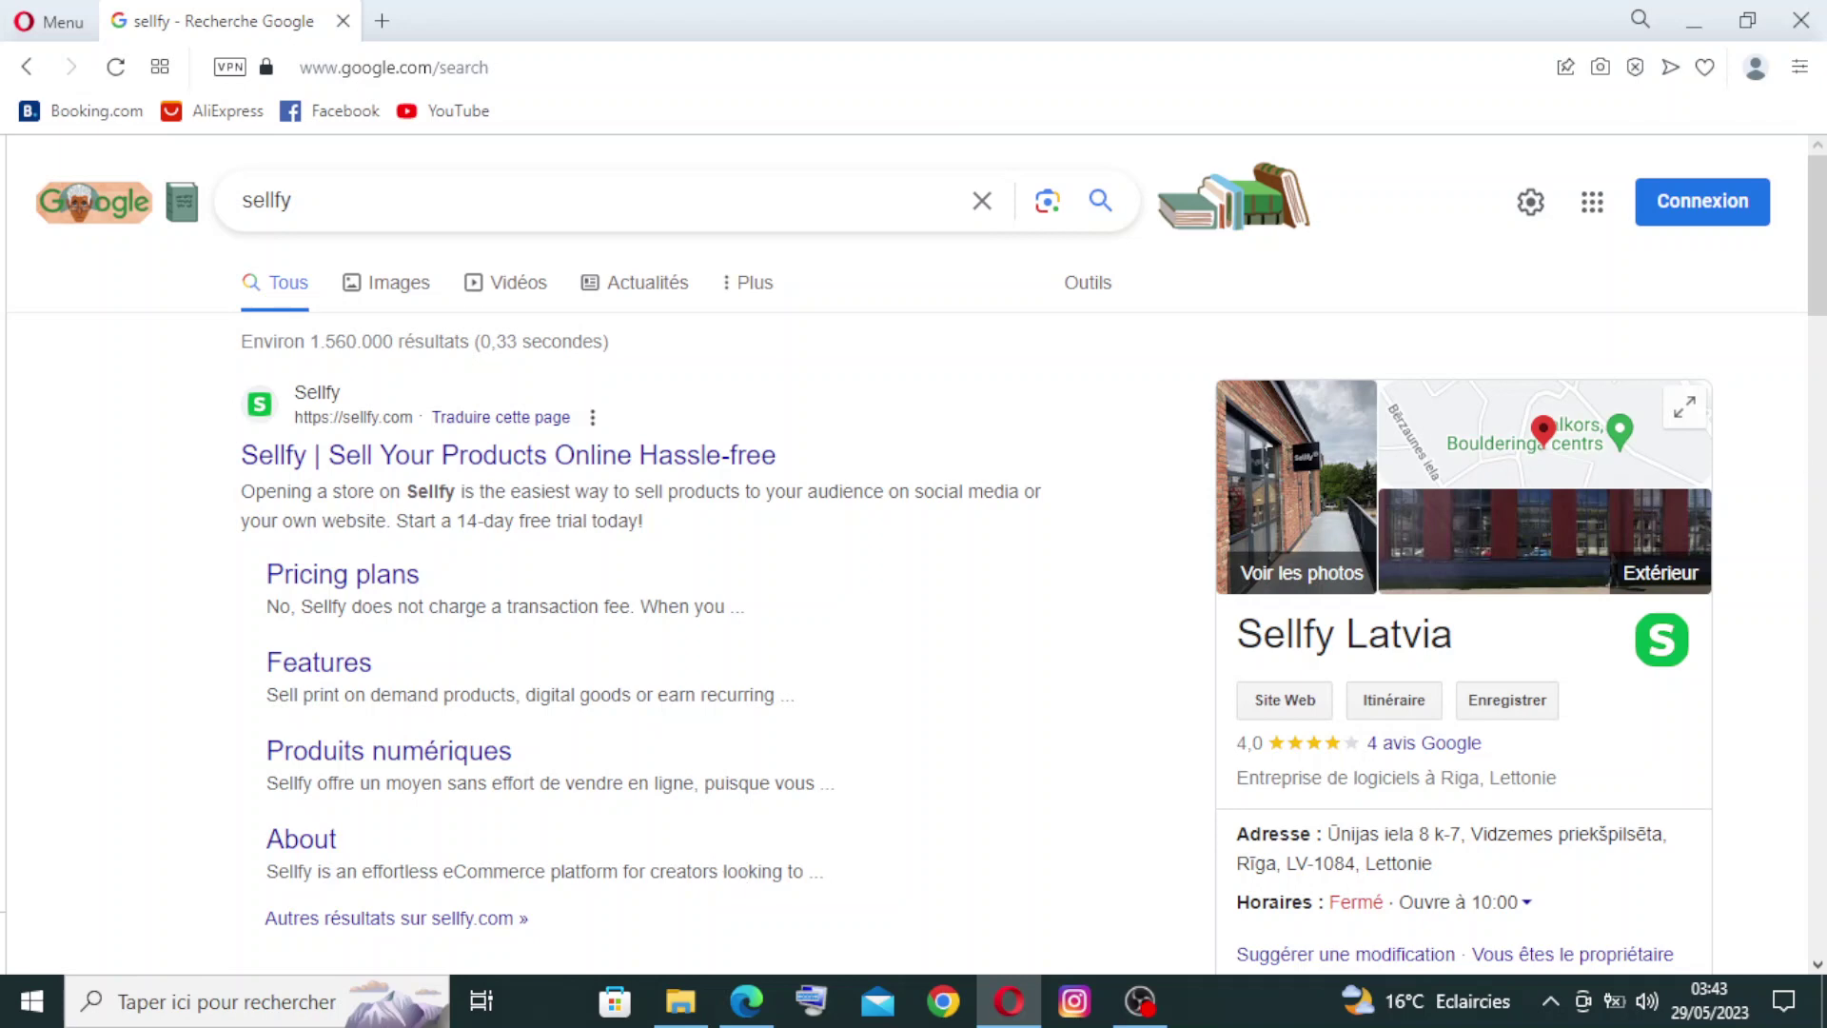
{"action": "left_click_drag", "start_coordinate": [1815, 236], "coordinate": [1816, 571]}
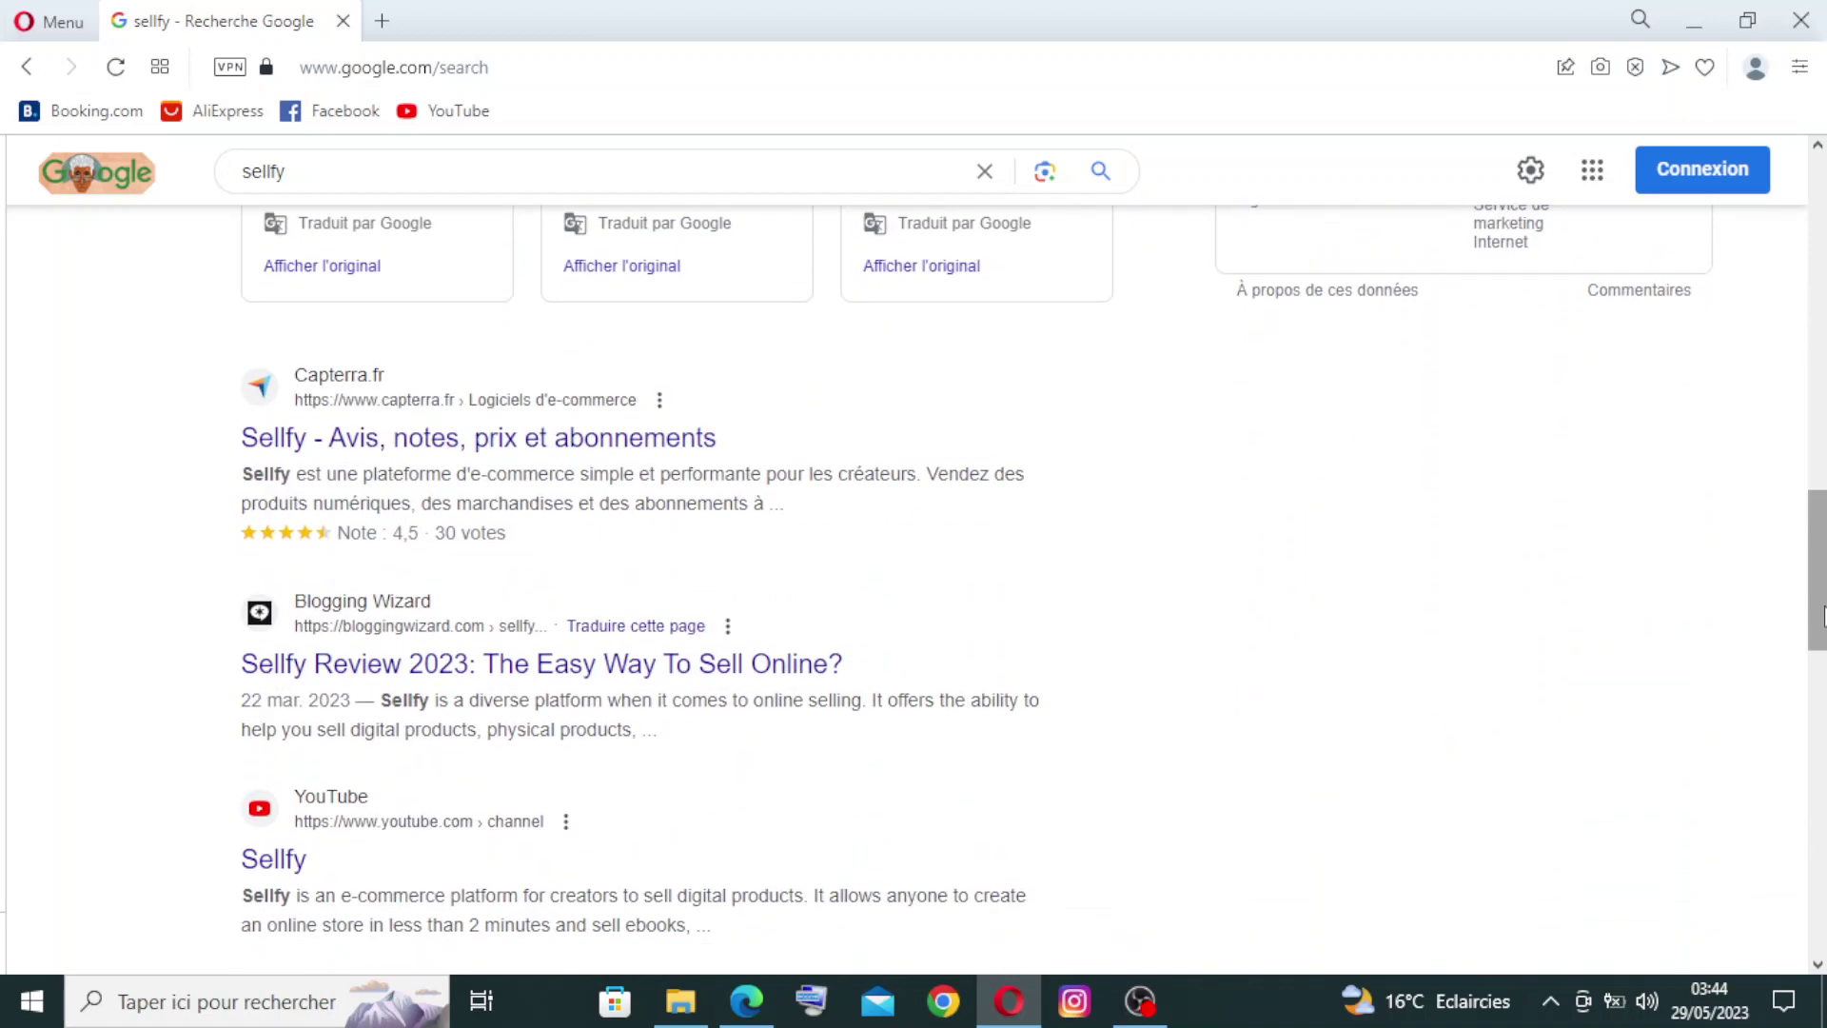
{"action": "left_click_drag", "start_coordinate": [1815, 571], "coordinate": [1815, 714]}
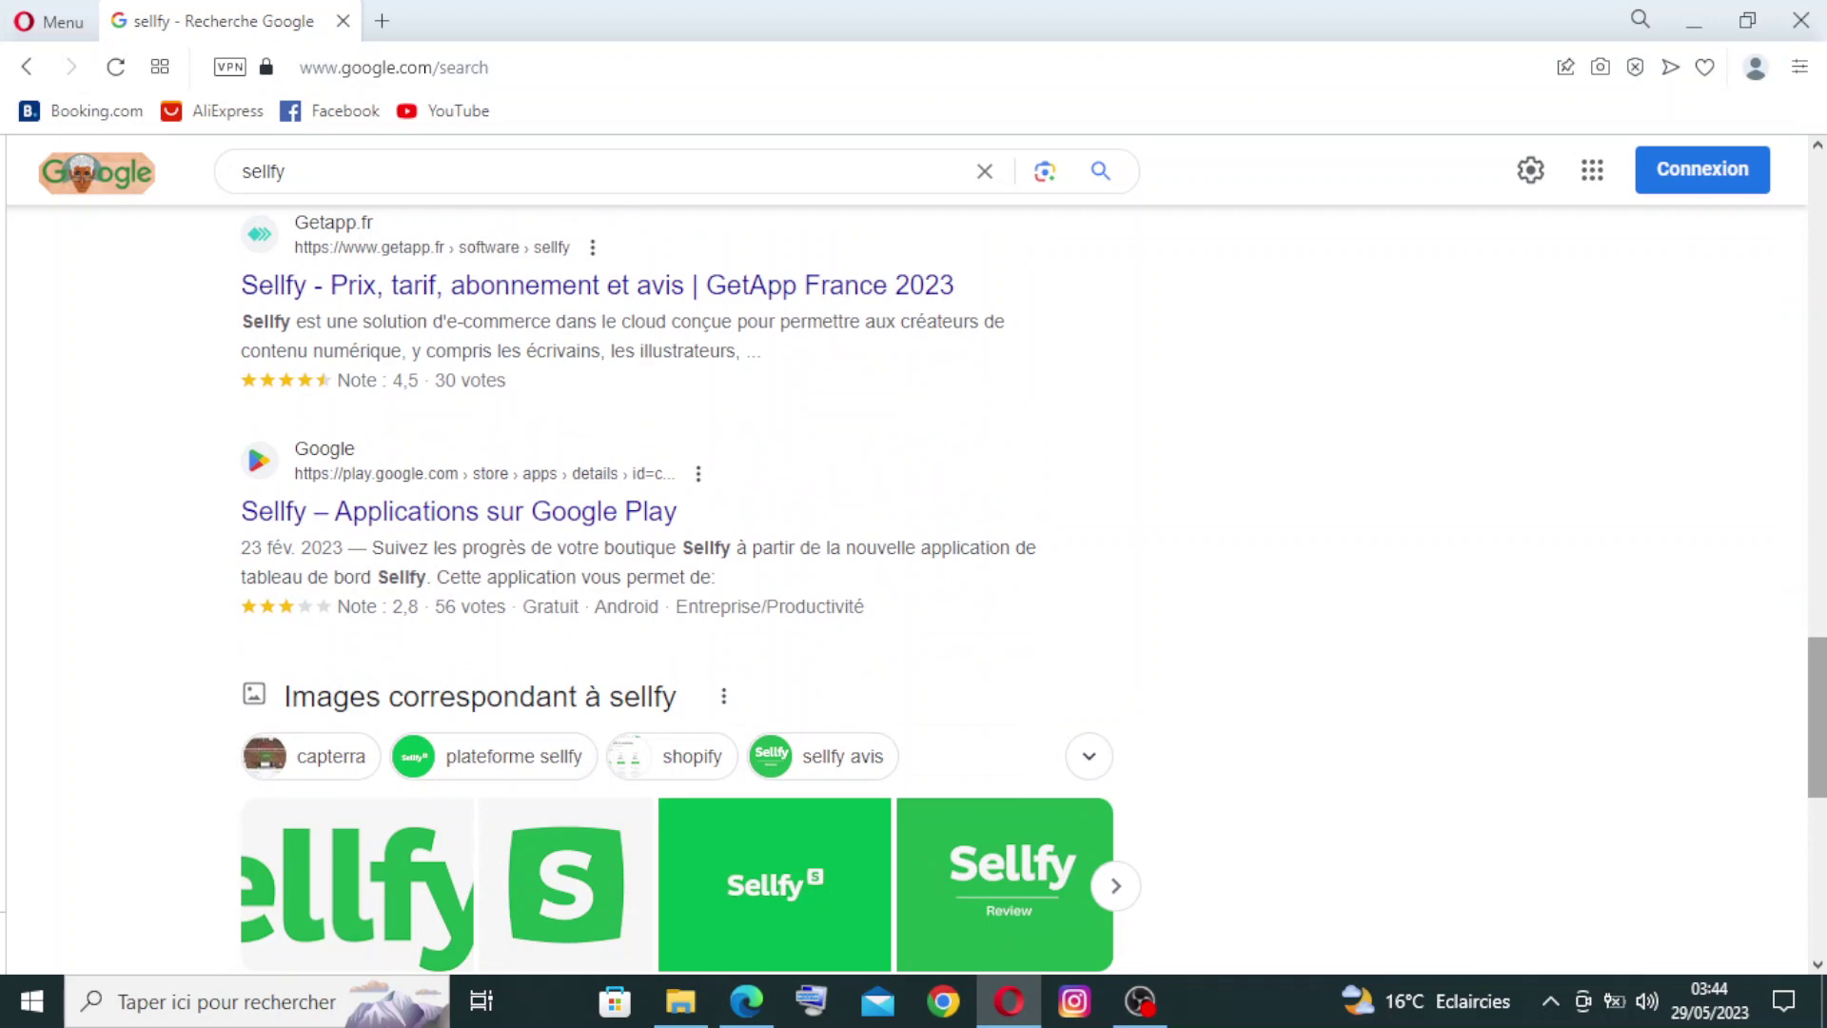
{"action": "left_click_drag", "start_coordinate": [1815, 717], "coordinate": [1816, 834]}
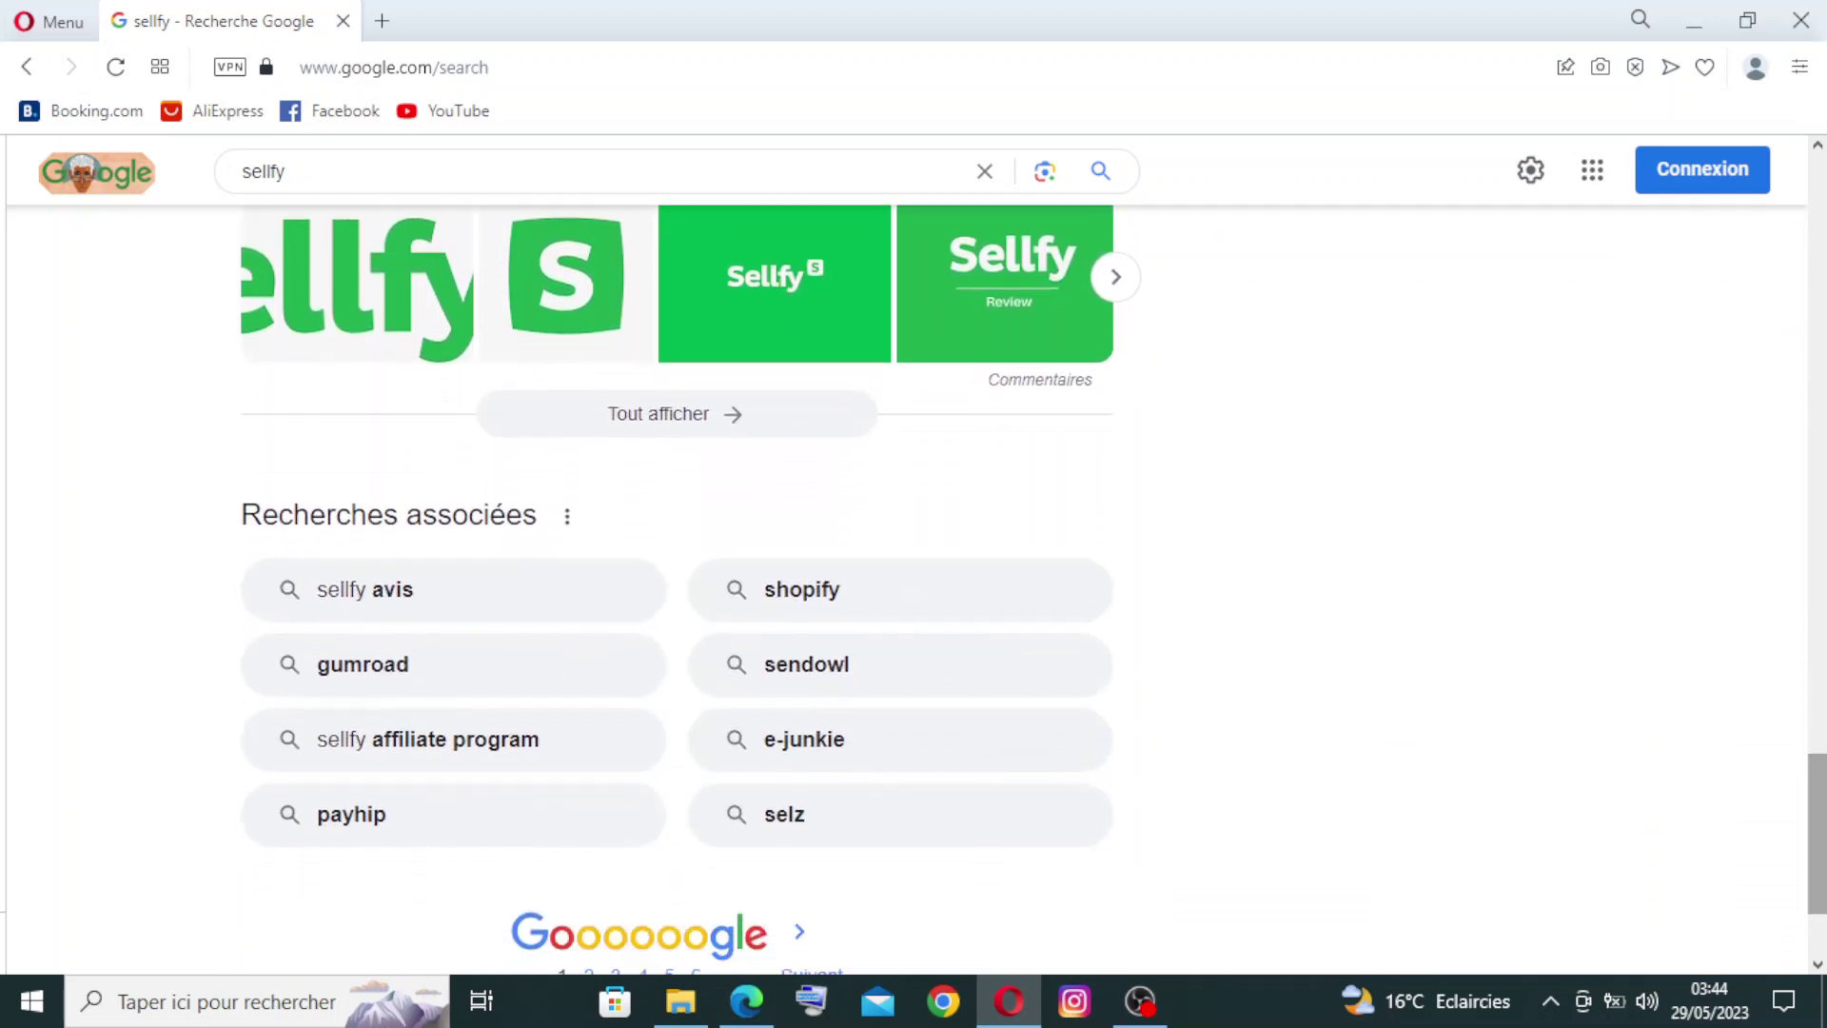
{"action": "left_click_drag", "start_coordinate": [1816, 835], "coordinate": [1816, 265]}
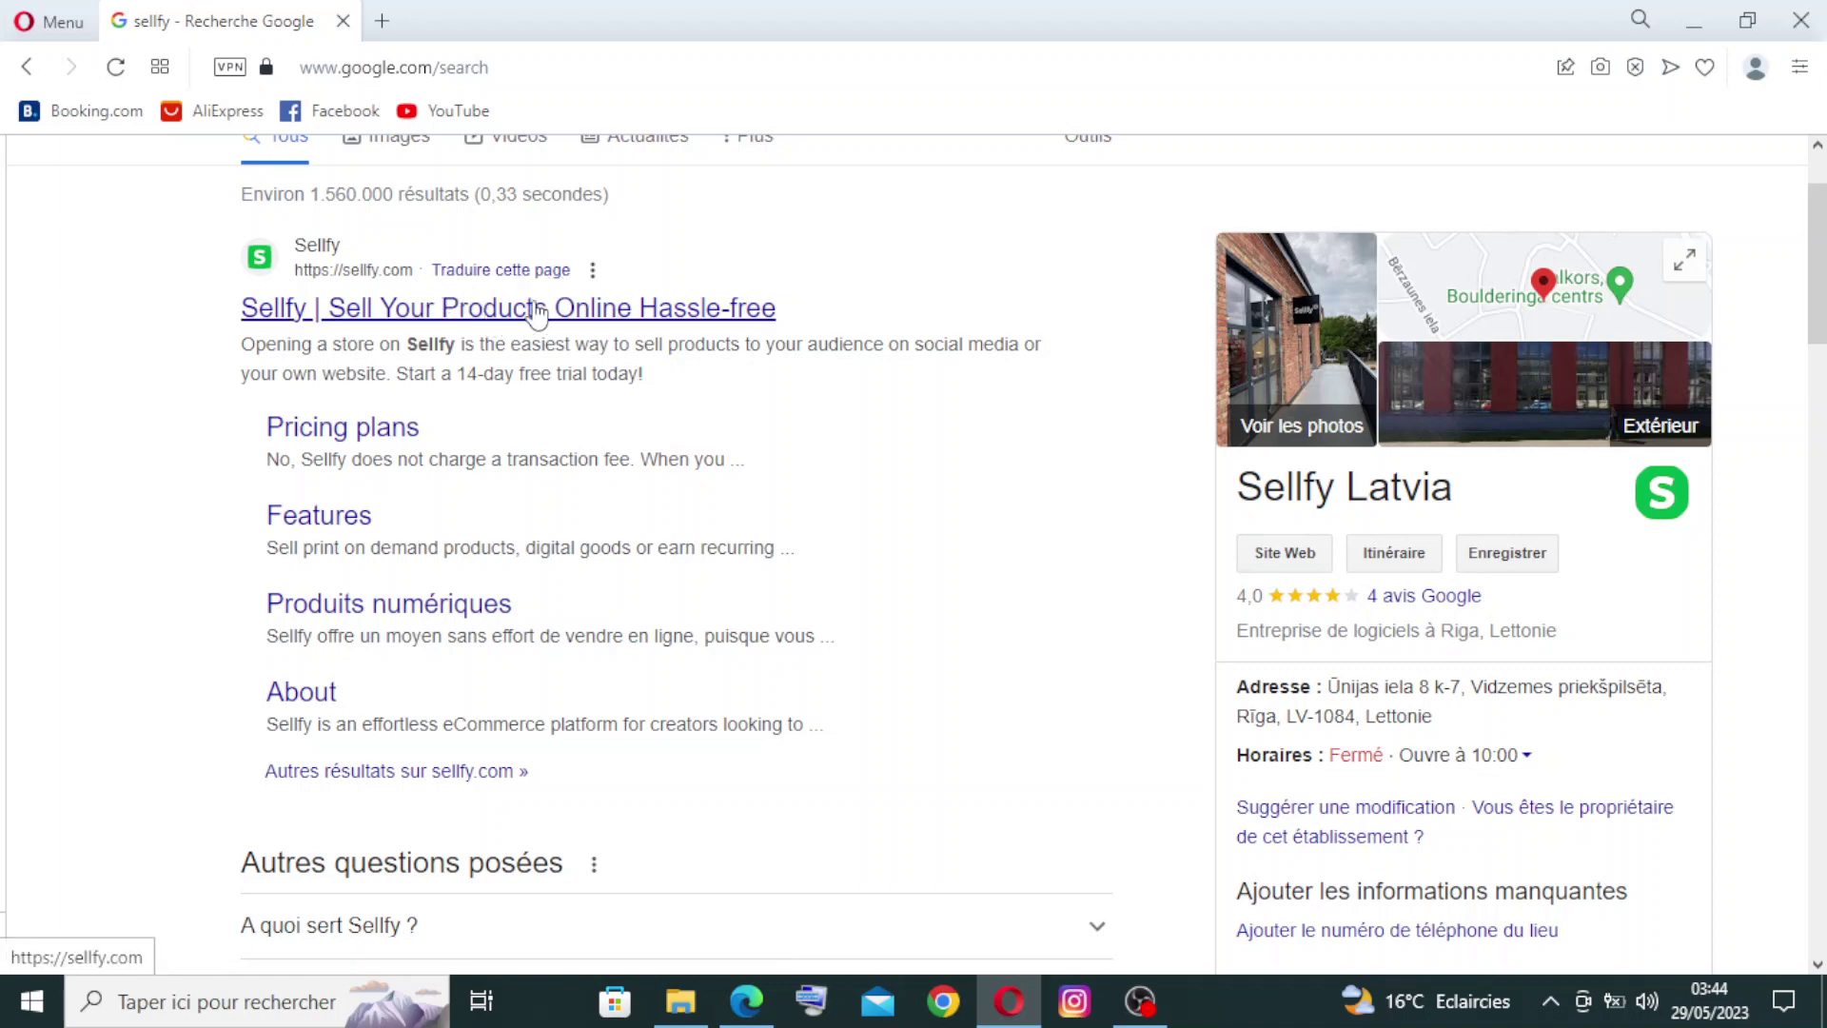
- Open the 'Sellfy | Sell Your Products Online Hassle-free' search result and browse the homepage
{"action": "left_click", "coordinate": [703, 312]}
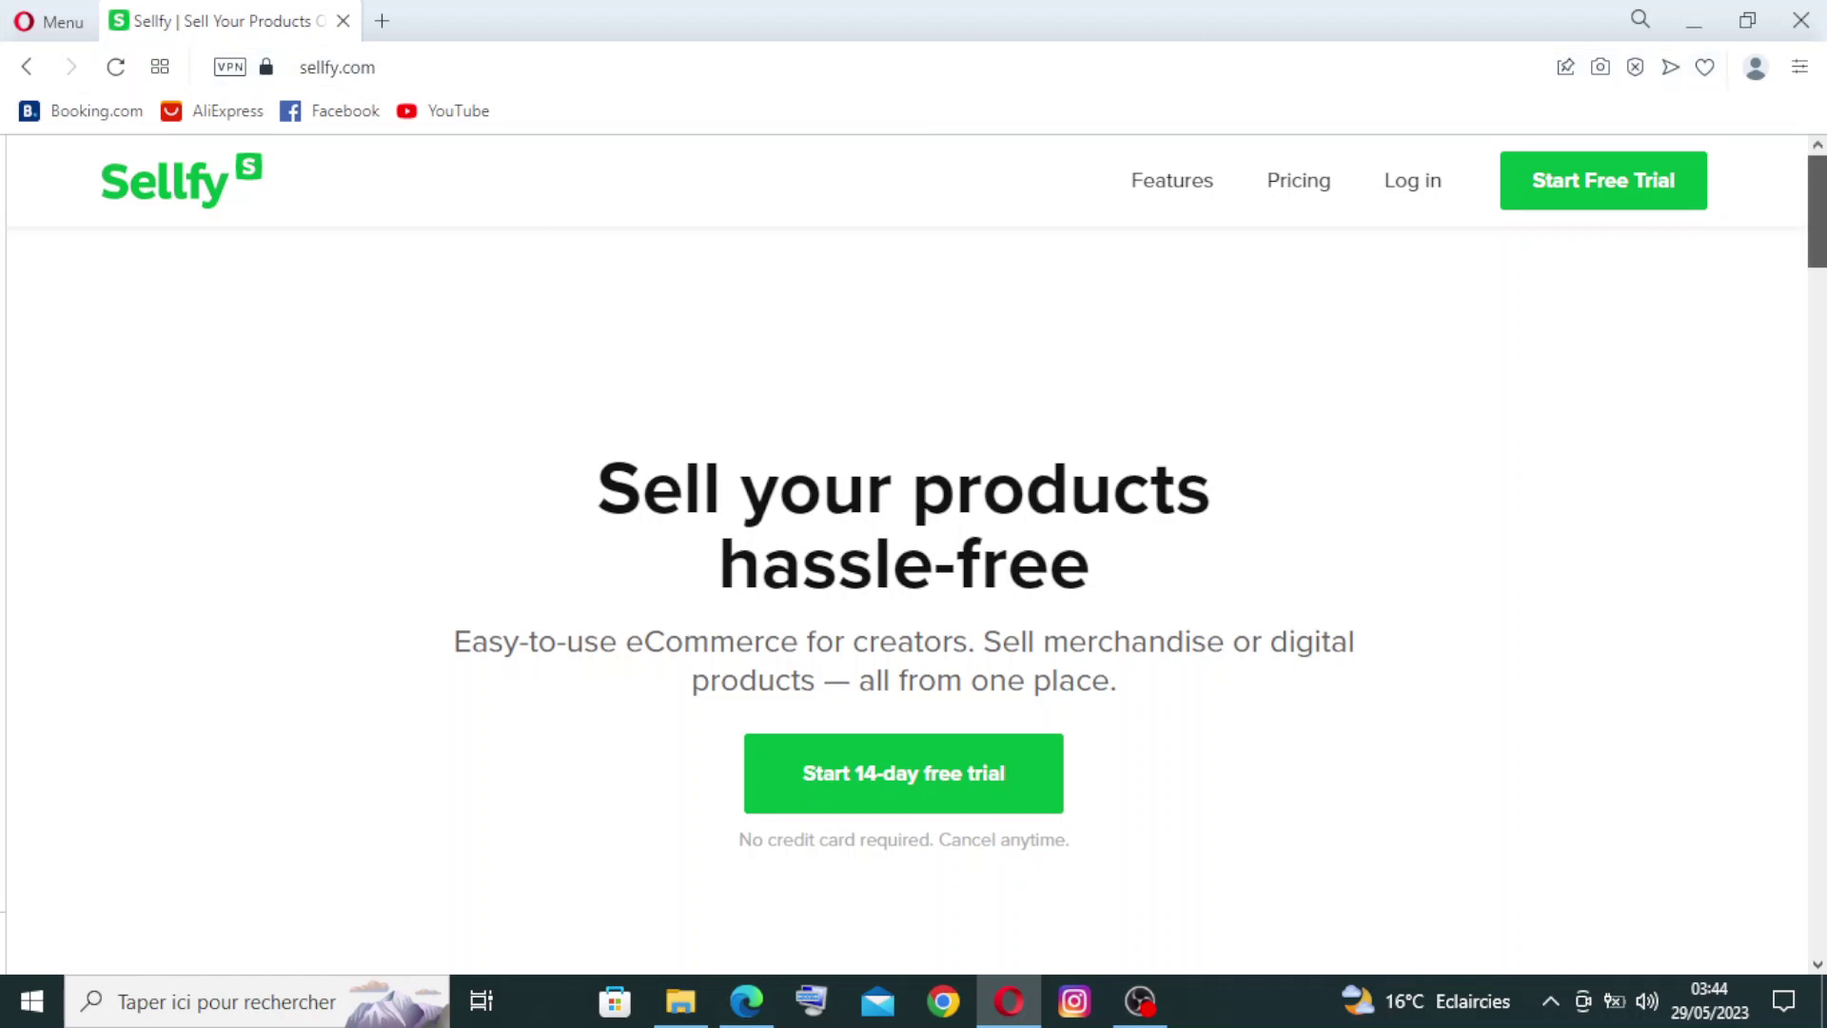
{"action": "mouse_move", "coordinate": [1816, 213]}
{"action": "left_mouse_down"}
{"action": "mouse_move", "coordinate": [1816, 610]}
{"action": "mouse_move", "coordinate": [1815, 586]}
{"action": "left_mouse_up"}
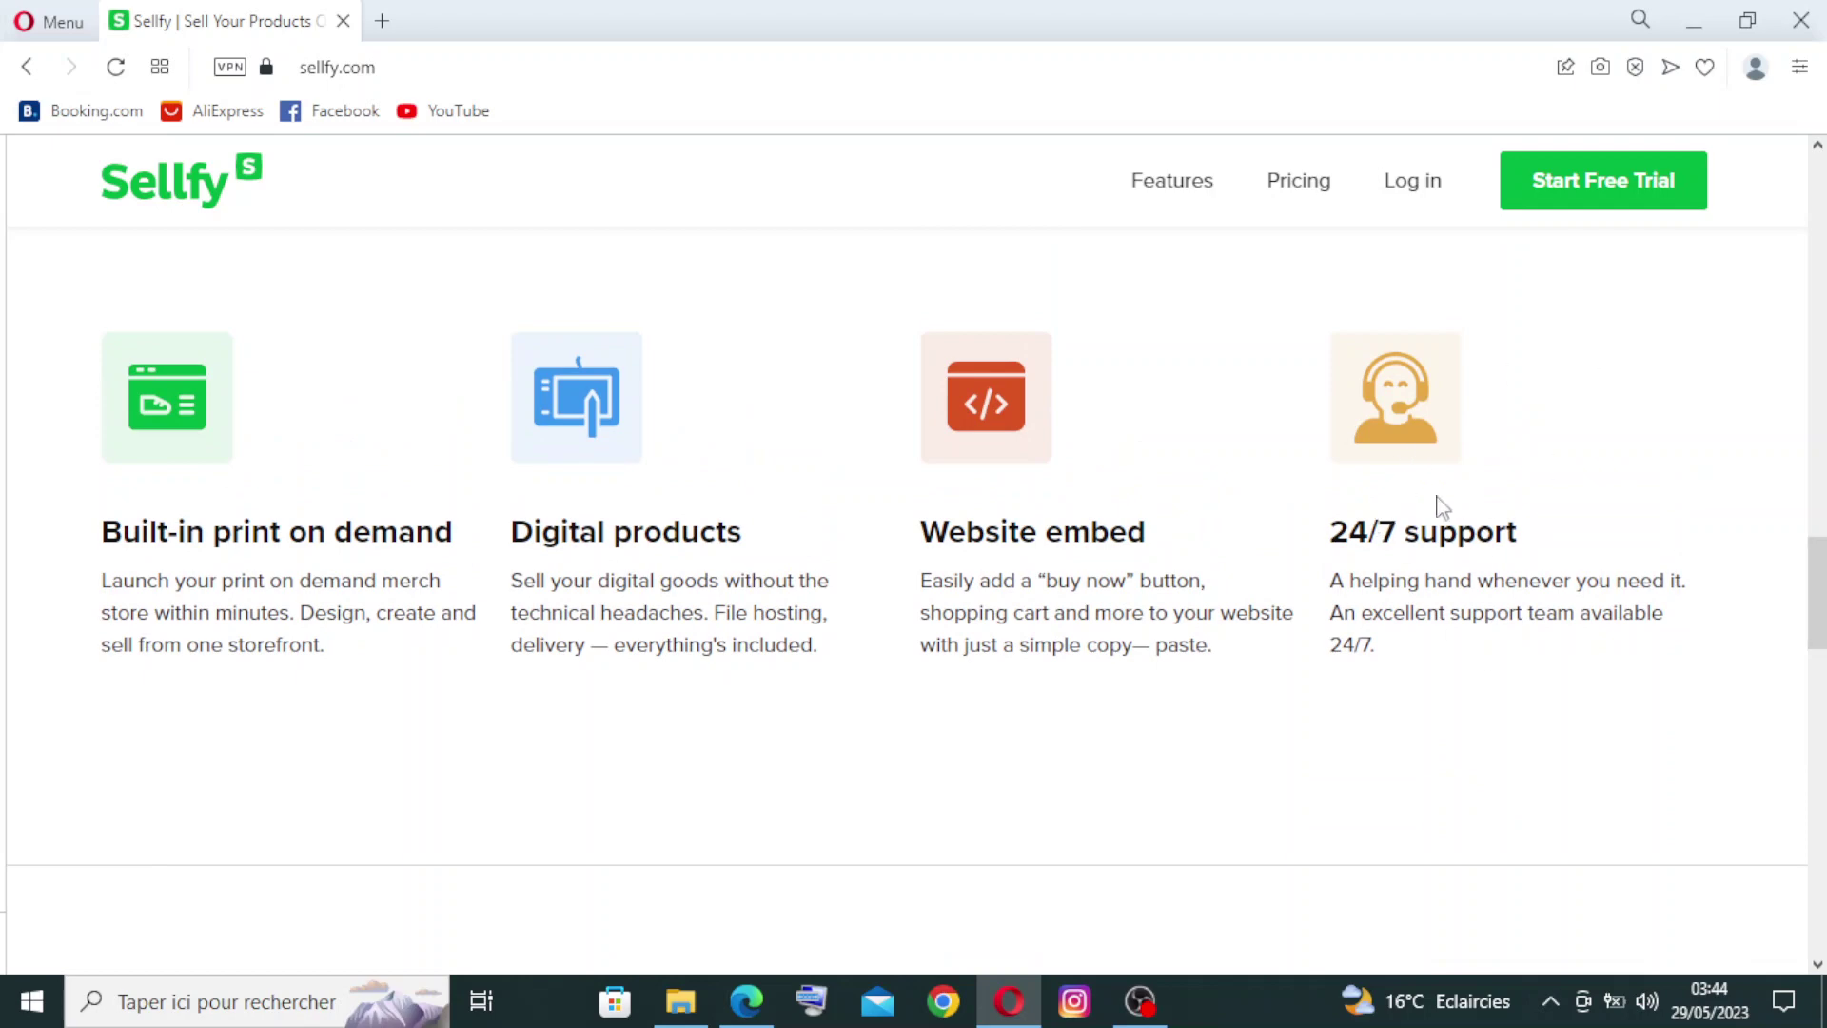
{"action": "mouse_move", "coordinate": [1815, 591]}
{"action": "left_mouse_down"}
{"action": "mouse_move", "coordinate": [1816, 899]}
{"action": "mouse_move", "coordinate": [1816, 258]}
{"action": "left_mouse_up"}
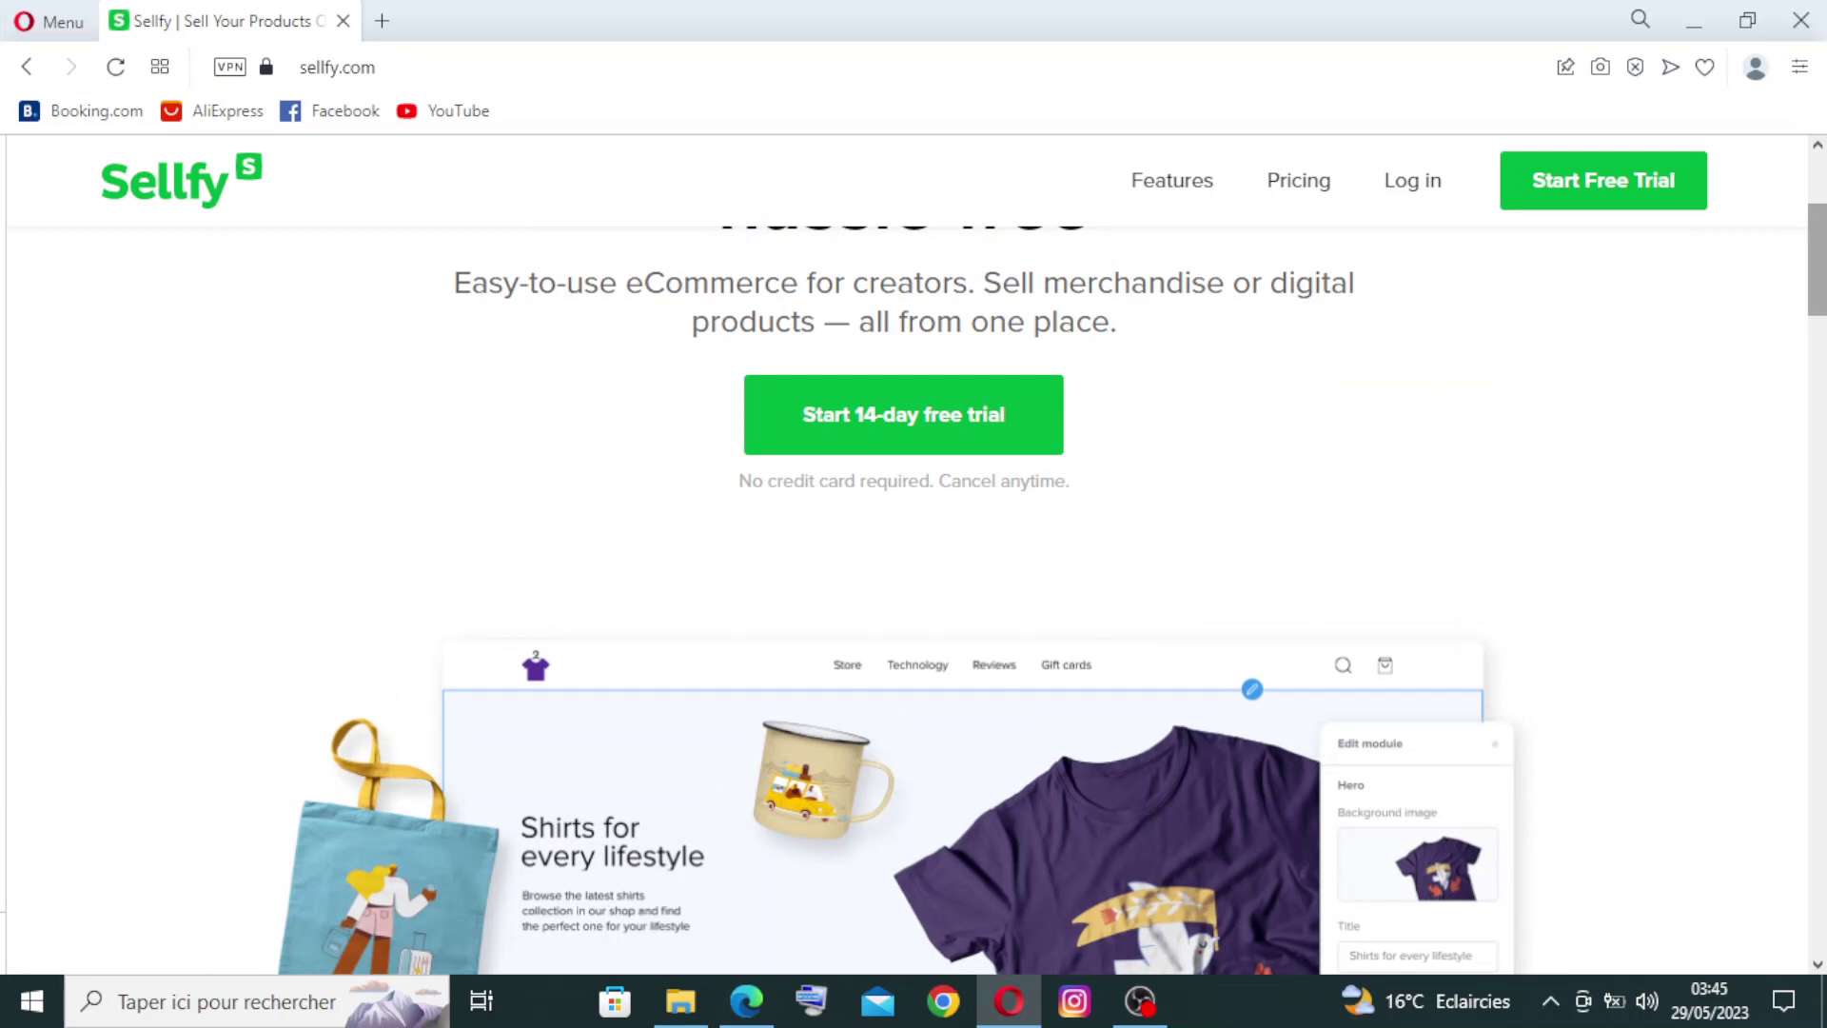
{"action": "scroll", "coordinate": [914, 571], "scroll_direction": "up", "scroll_amount": 2}
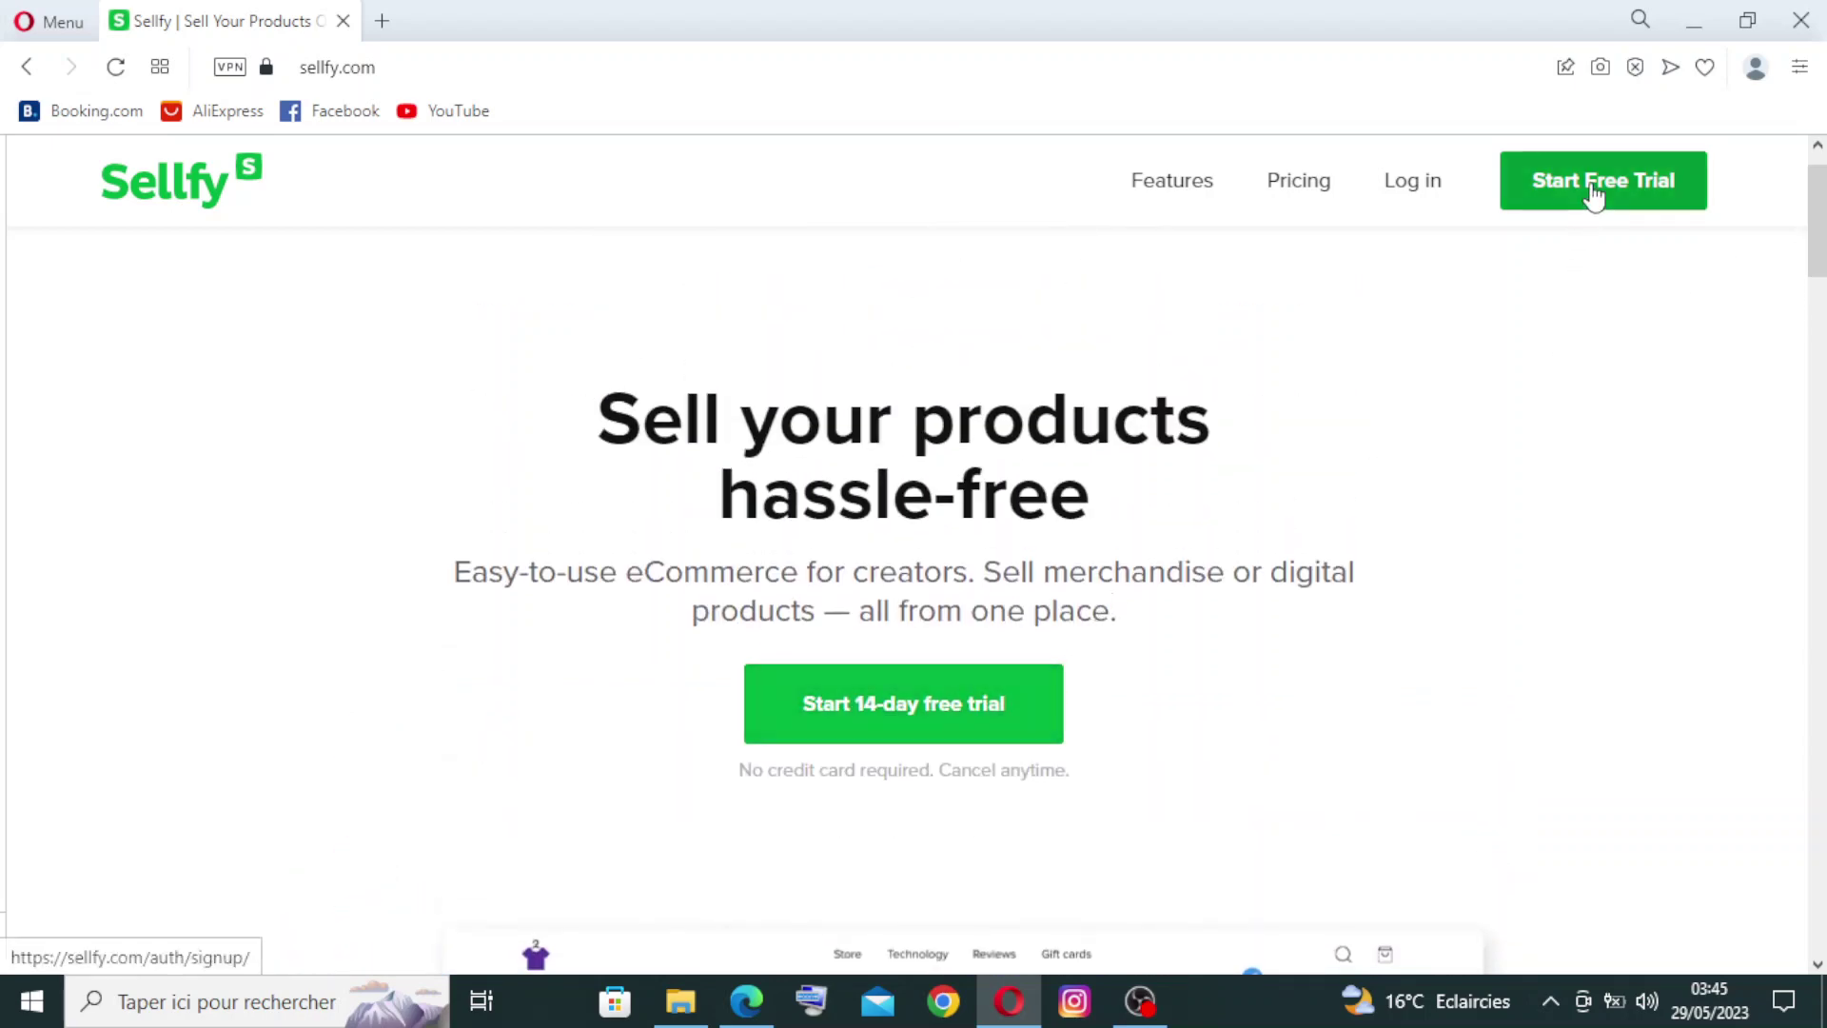
- Start the 14-day free trial signup and autofill the saved first name and email
{"action": "left_click", "coordinate": [943, 713]}
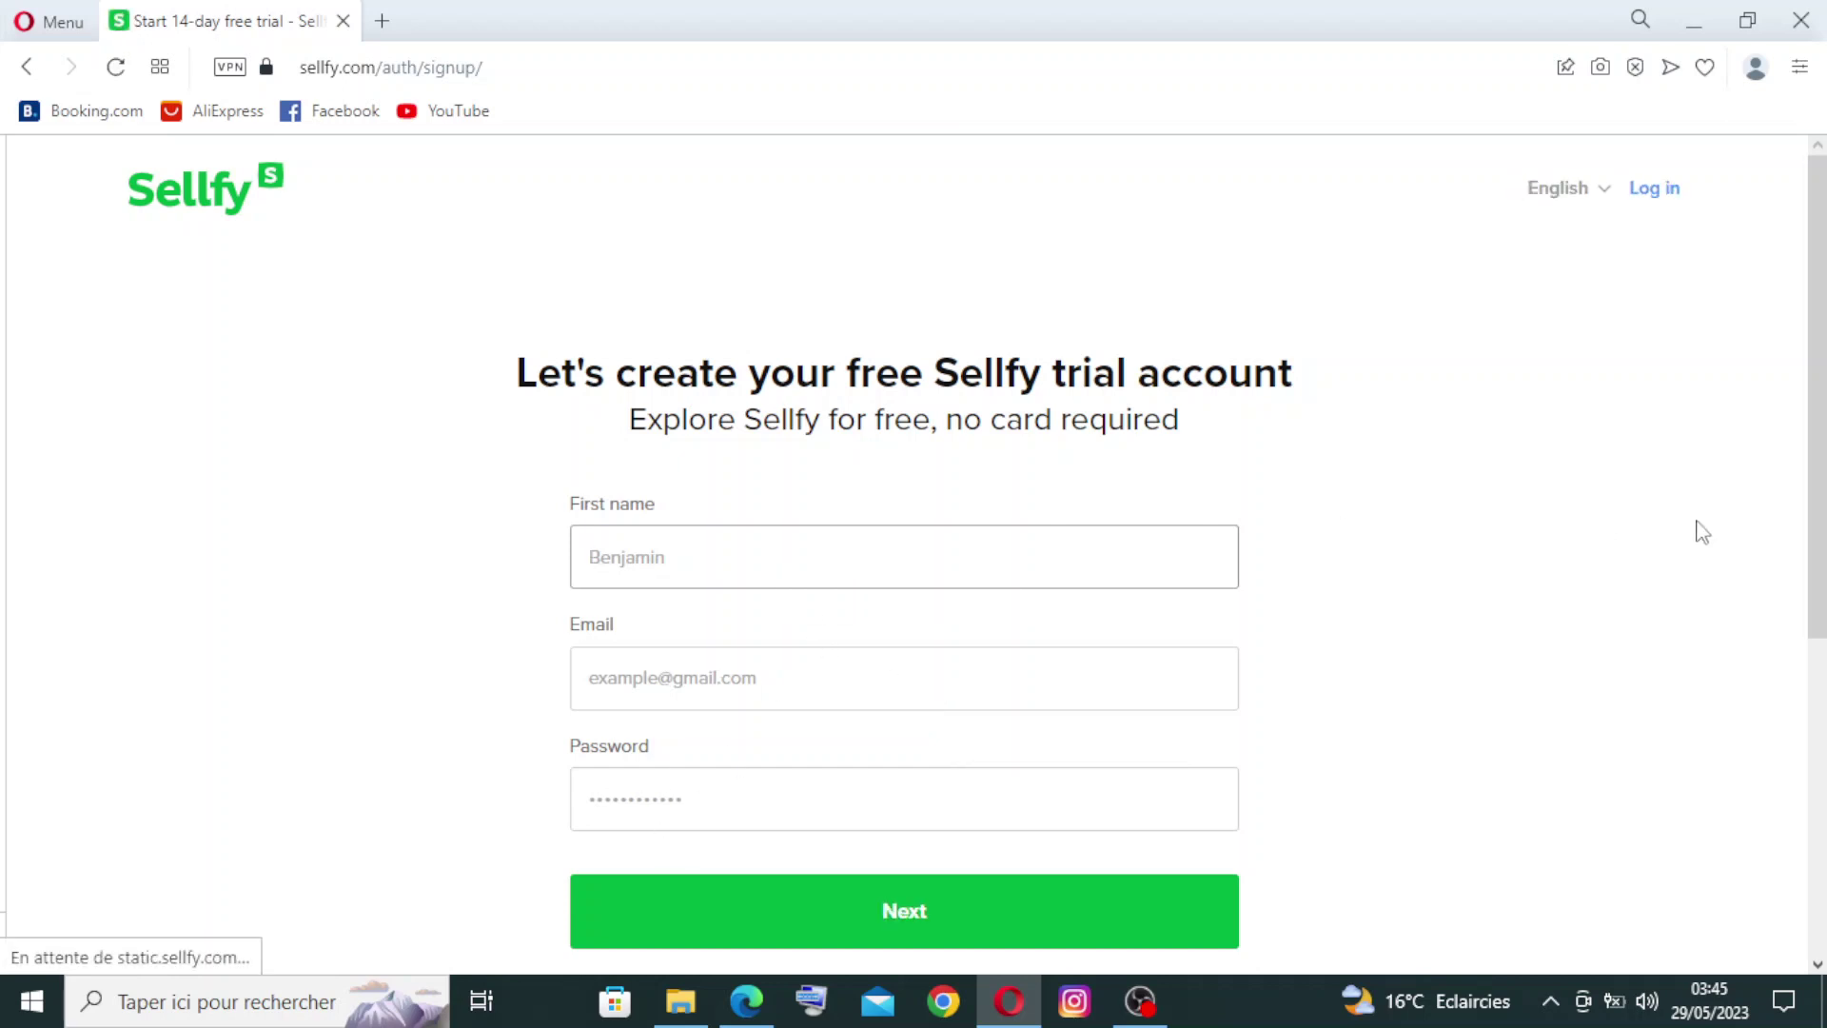
{"action": "left_click_drag", "start_coordinate": [1815, 458], "coordinate": [1816, 525]}
{"action": "left_click", "coordinate": [1056, 502]}
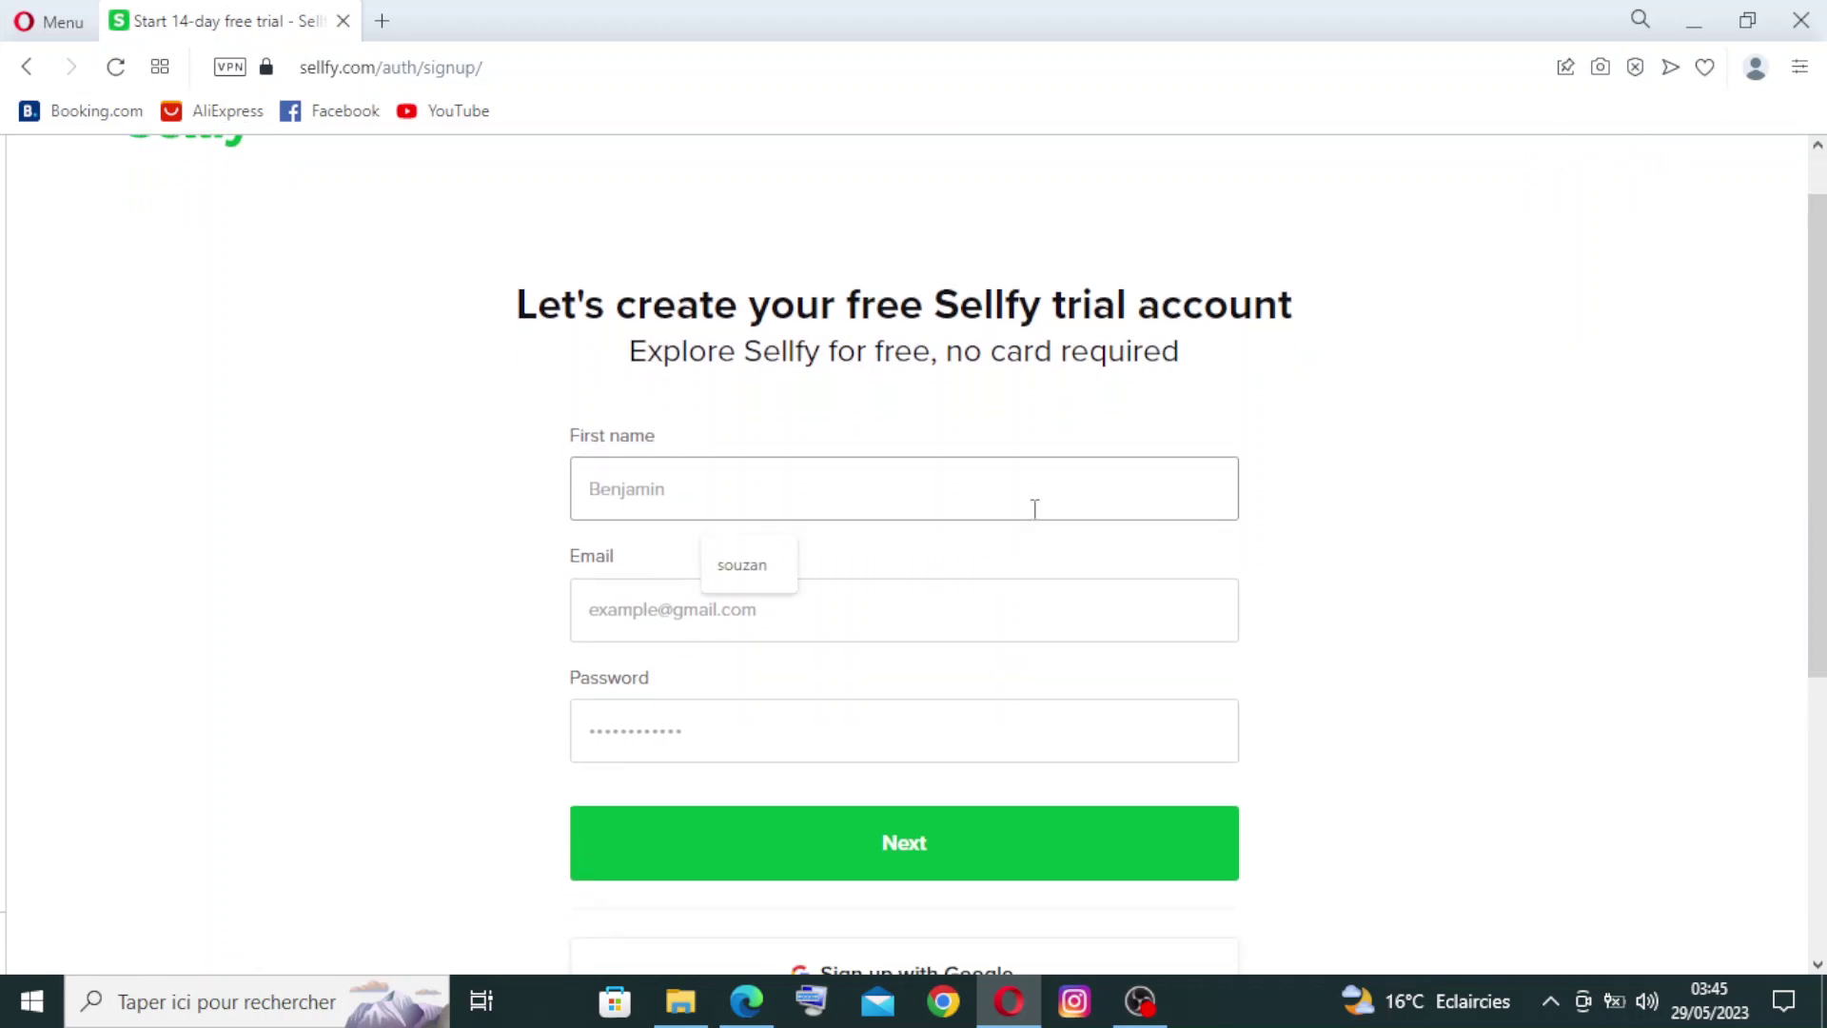
{"action": "left_click", "coordinate": [743, 563]}
{"action": "left_click", "coordinate": [734, 608]}
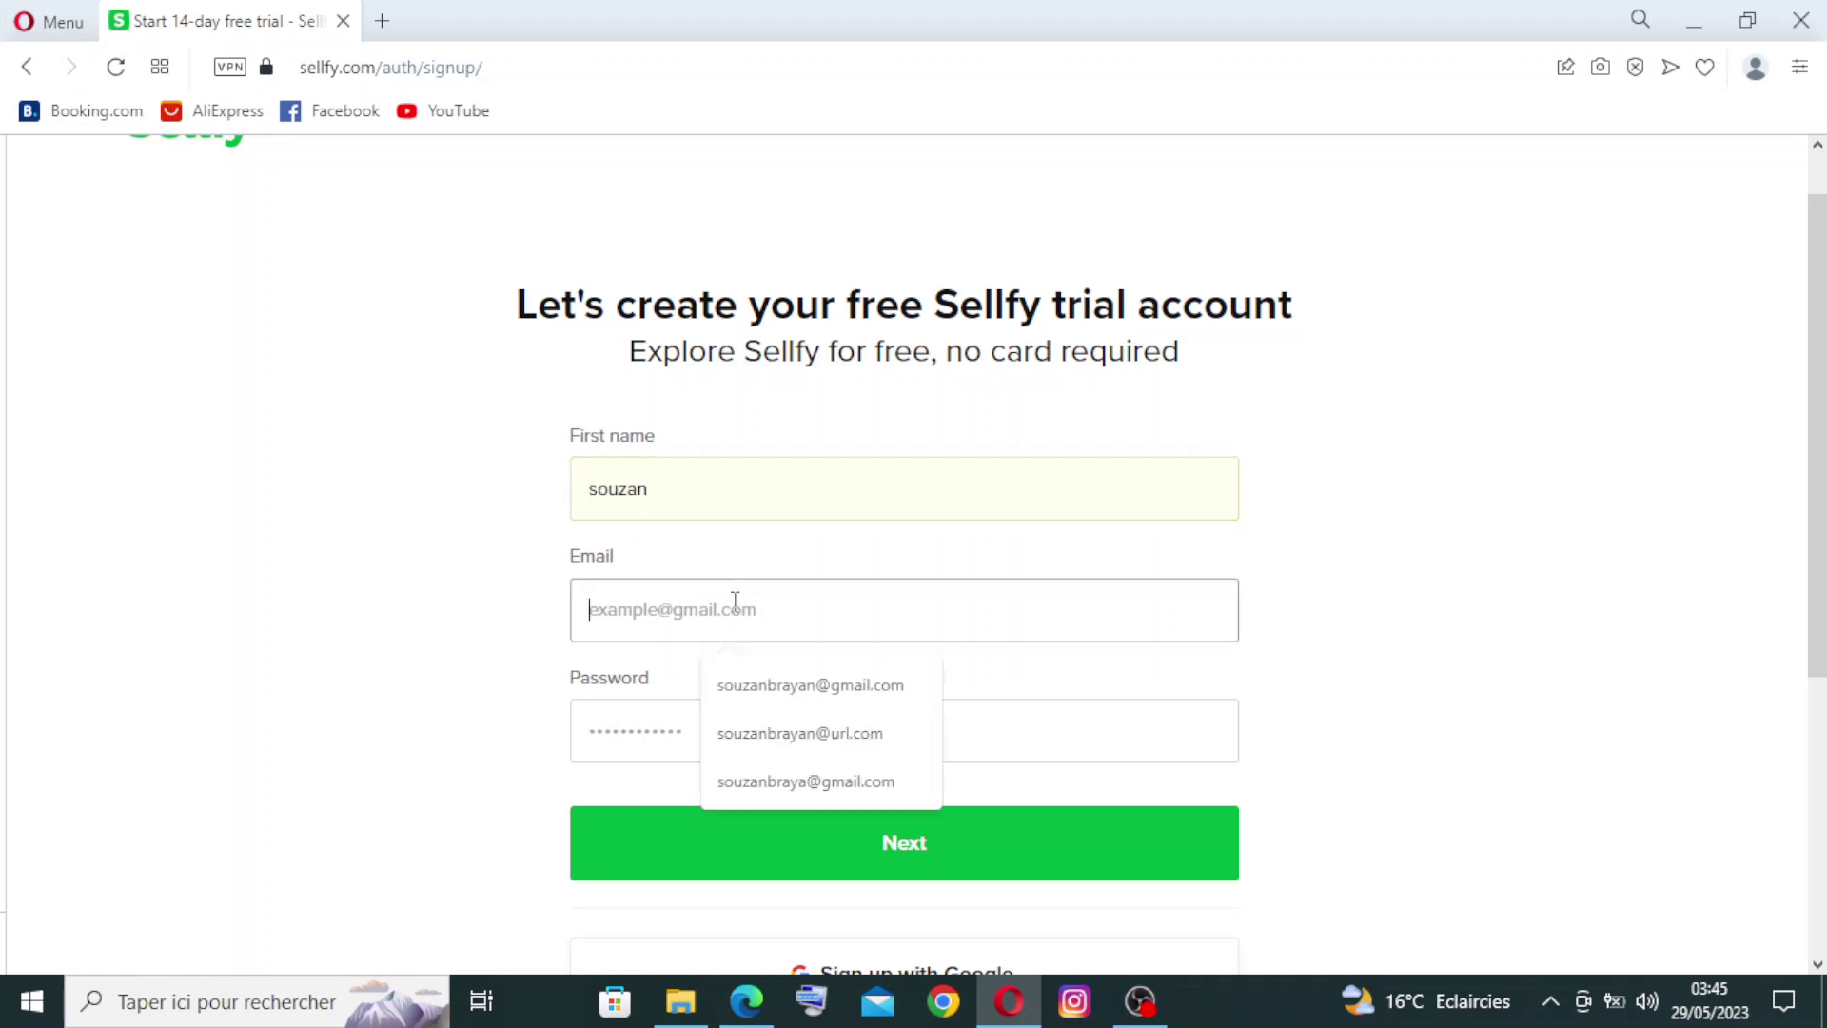
- Confirm the saved email, enter a password and submit the trial signup form
{"action": "left_click", "coordinate": [827, 682]}
{"action": "left_click", "coordinate": [780, 731]}
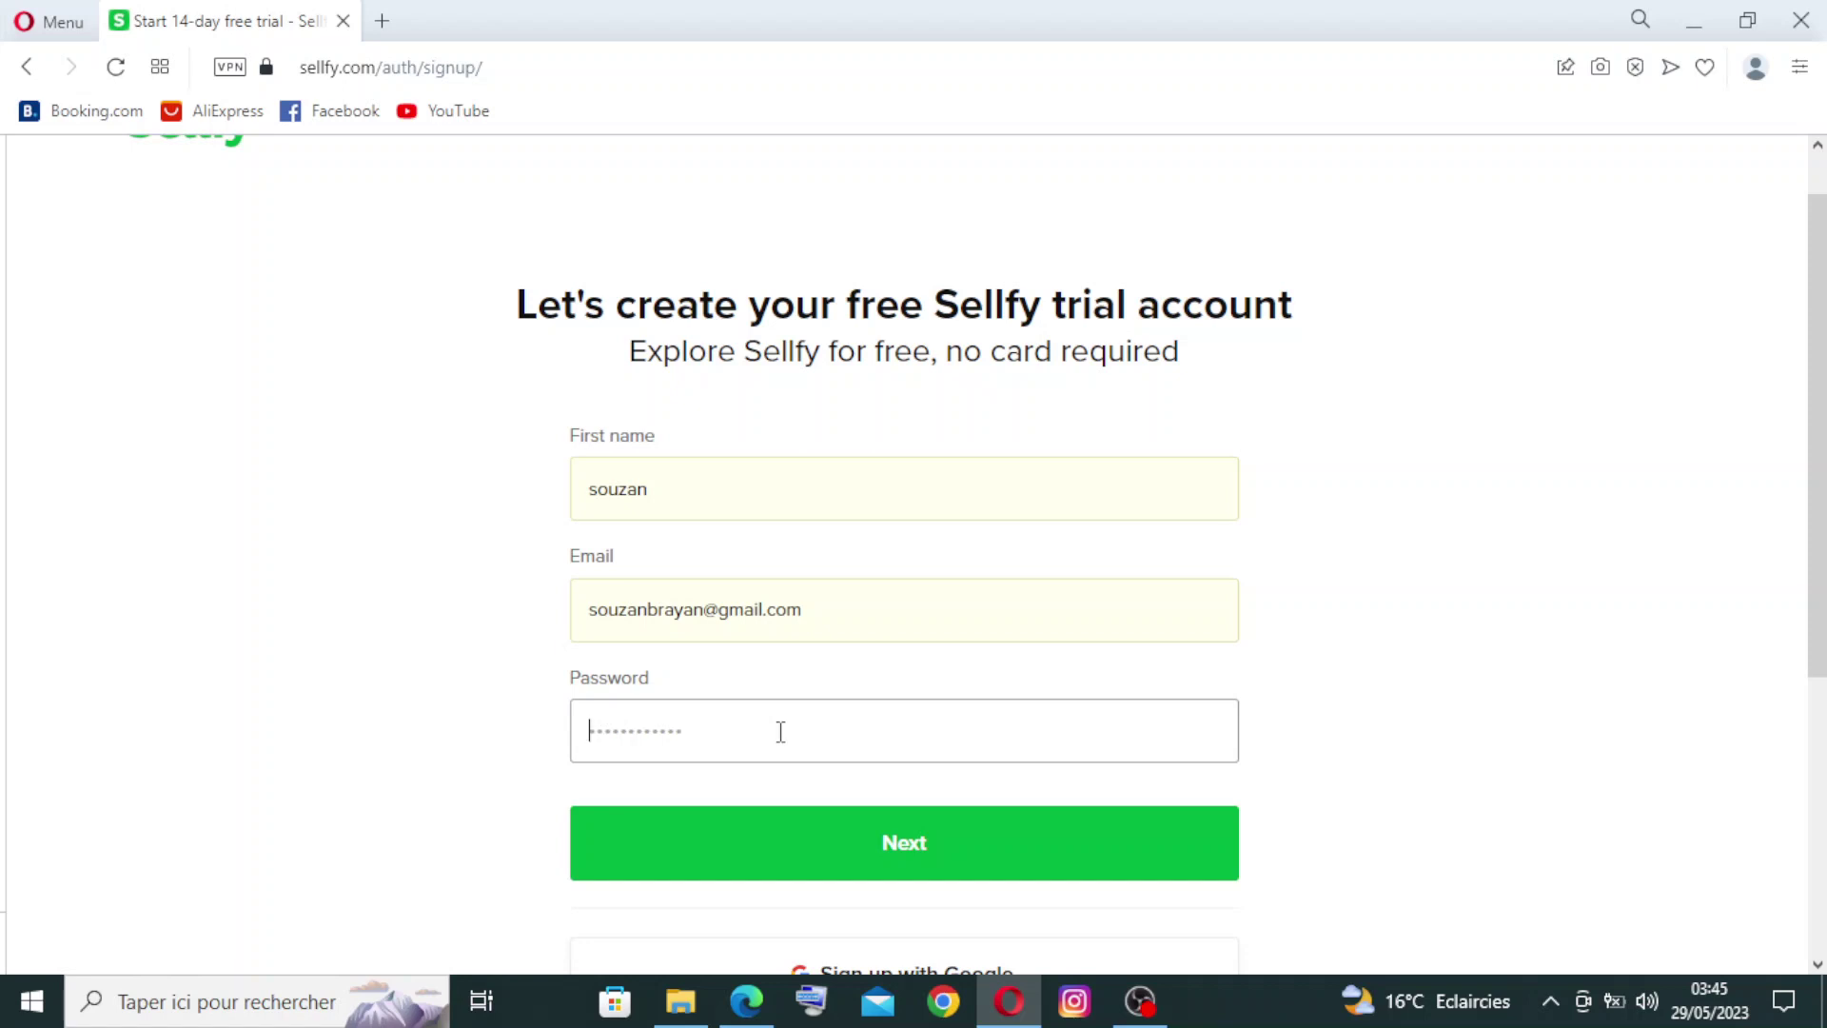
{"action": "type", "text": "*****************"}
{"action": "scroll", "coordinate": [1816, 429], "scroll_direction": "down", "scroll_amount": 1}
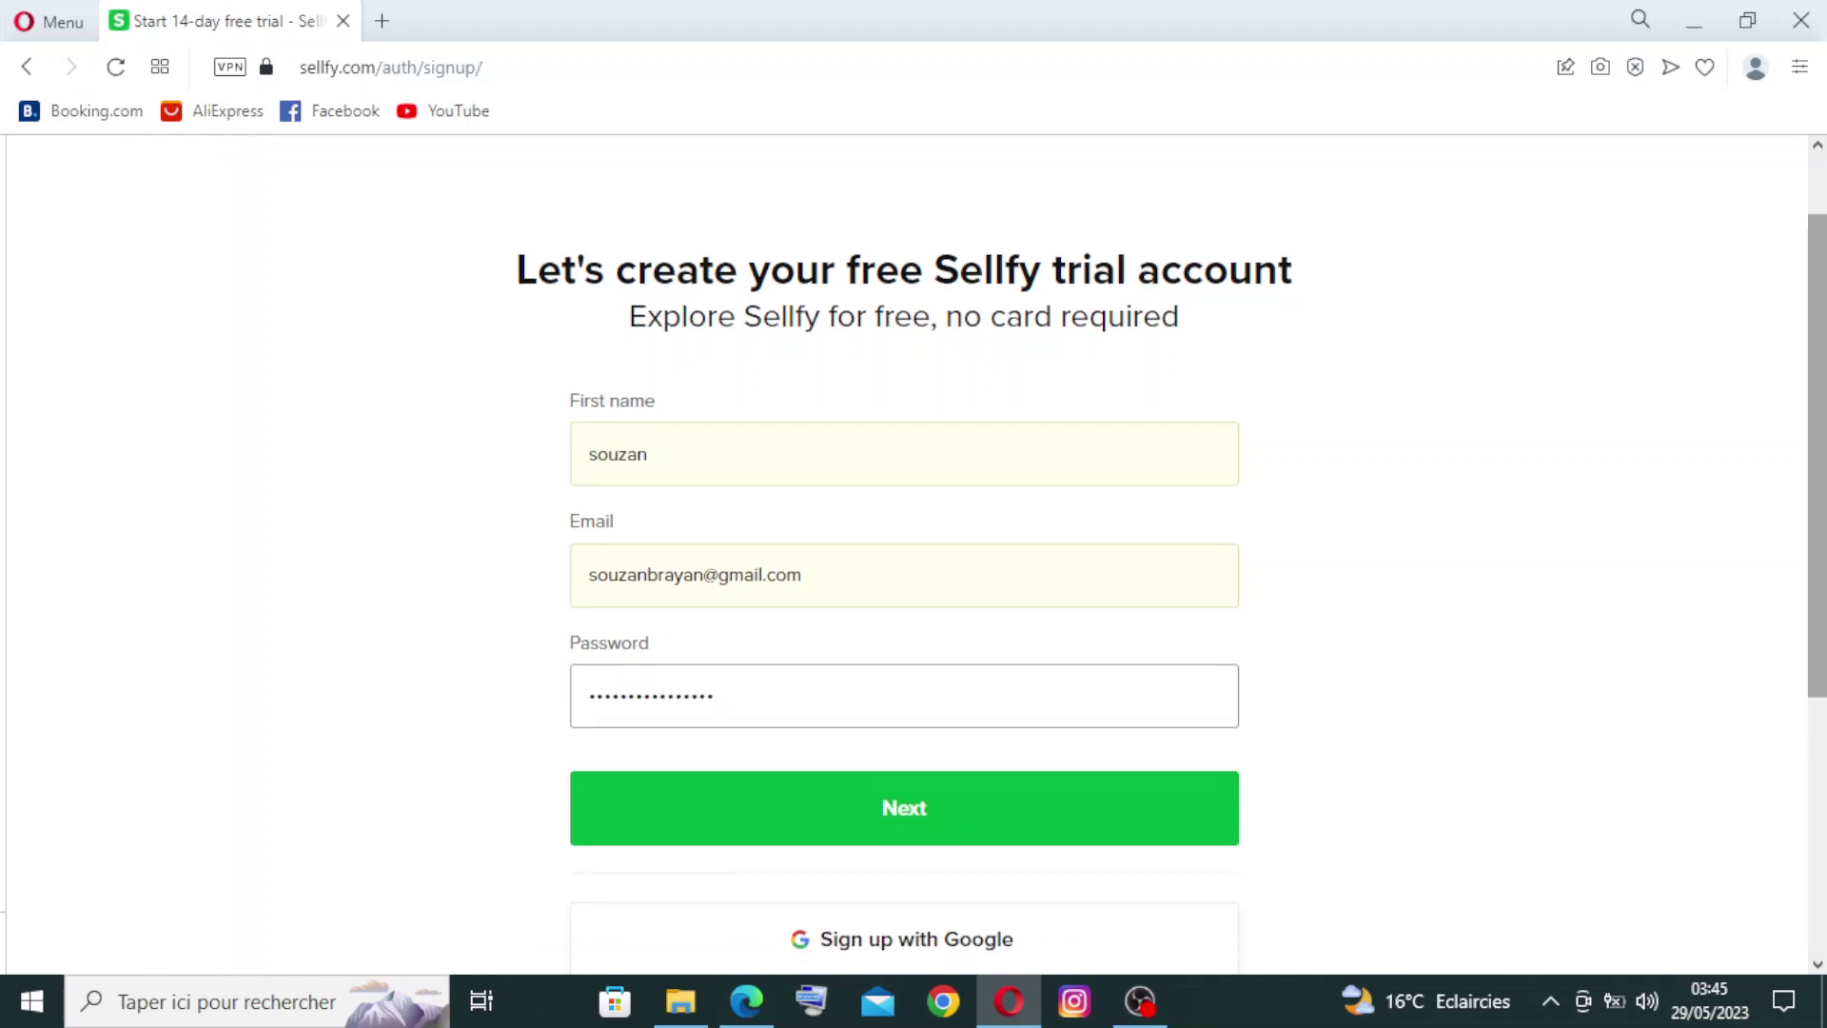
{"action": "key", "text": "ctrl+f"}
{"action": "left_click", "coordinate": [883, 857]}
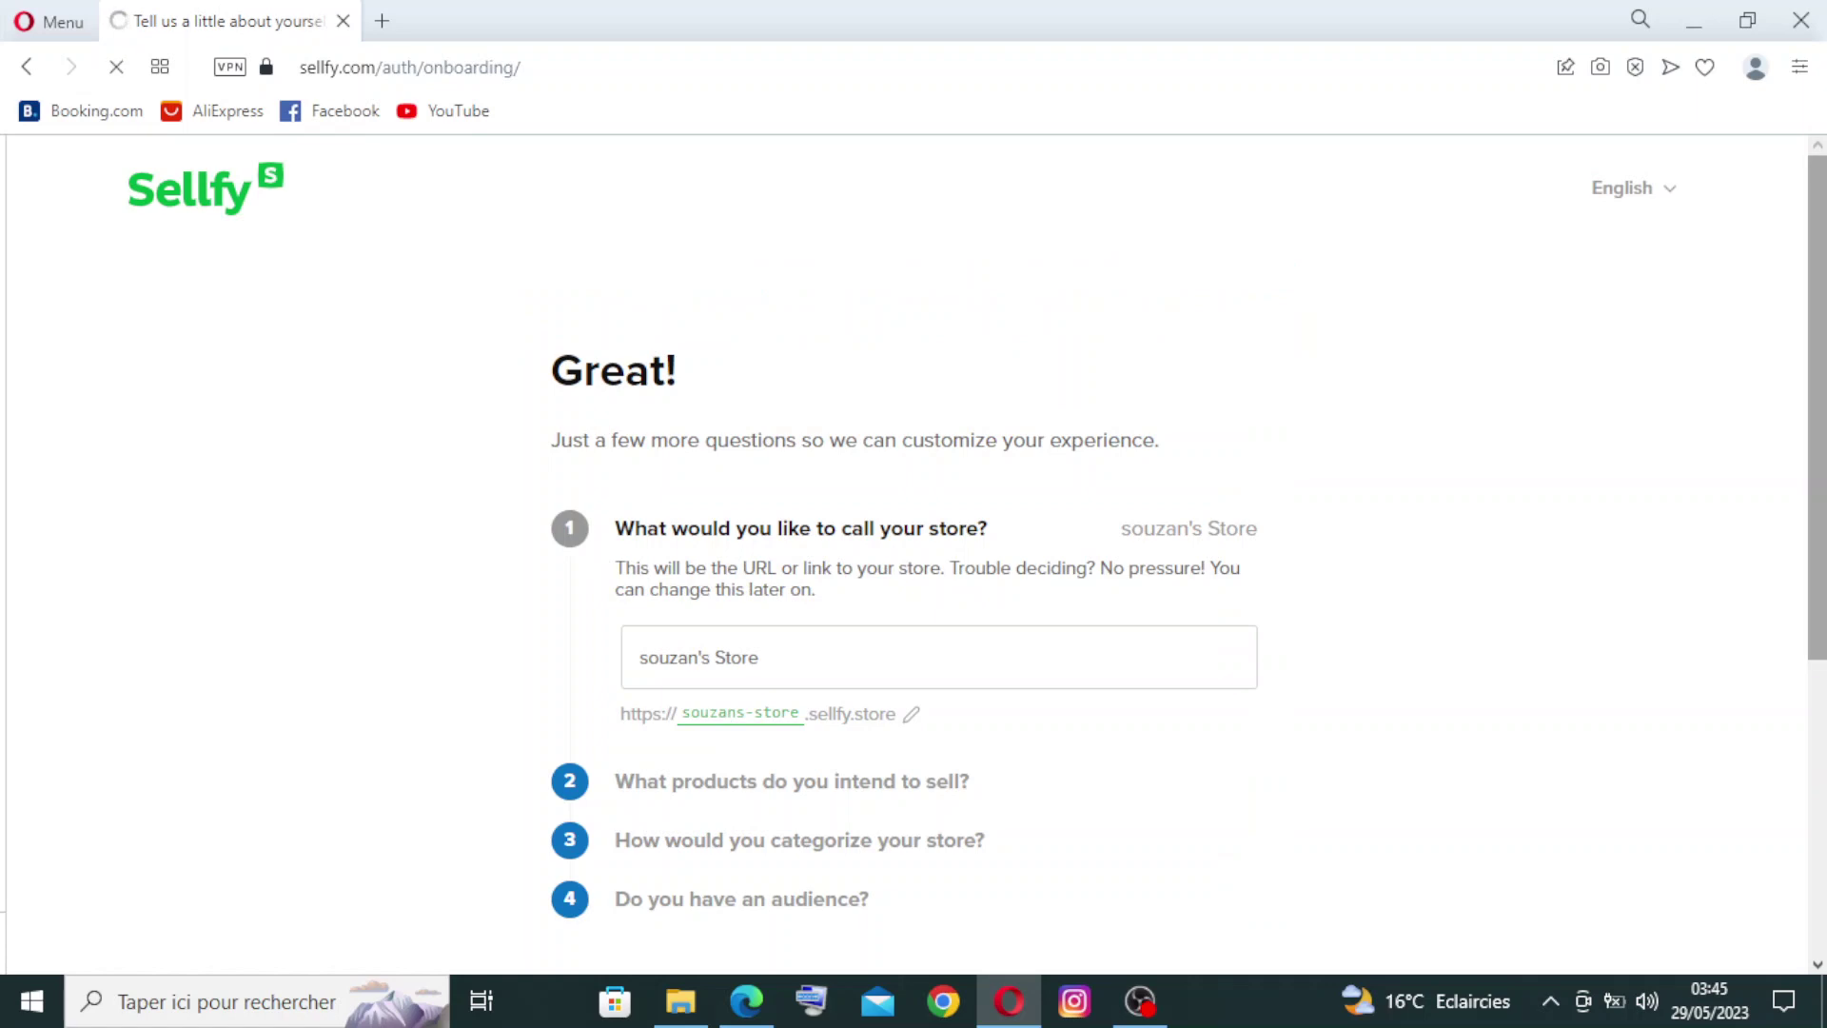
{"action": "scroll", "coordinate": [914, 571], "scroll_direction": "down", "scroll_amount": 1}
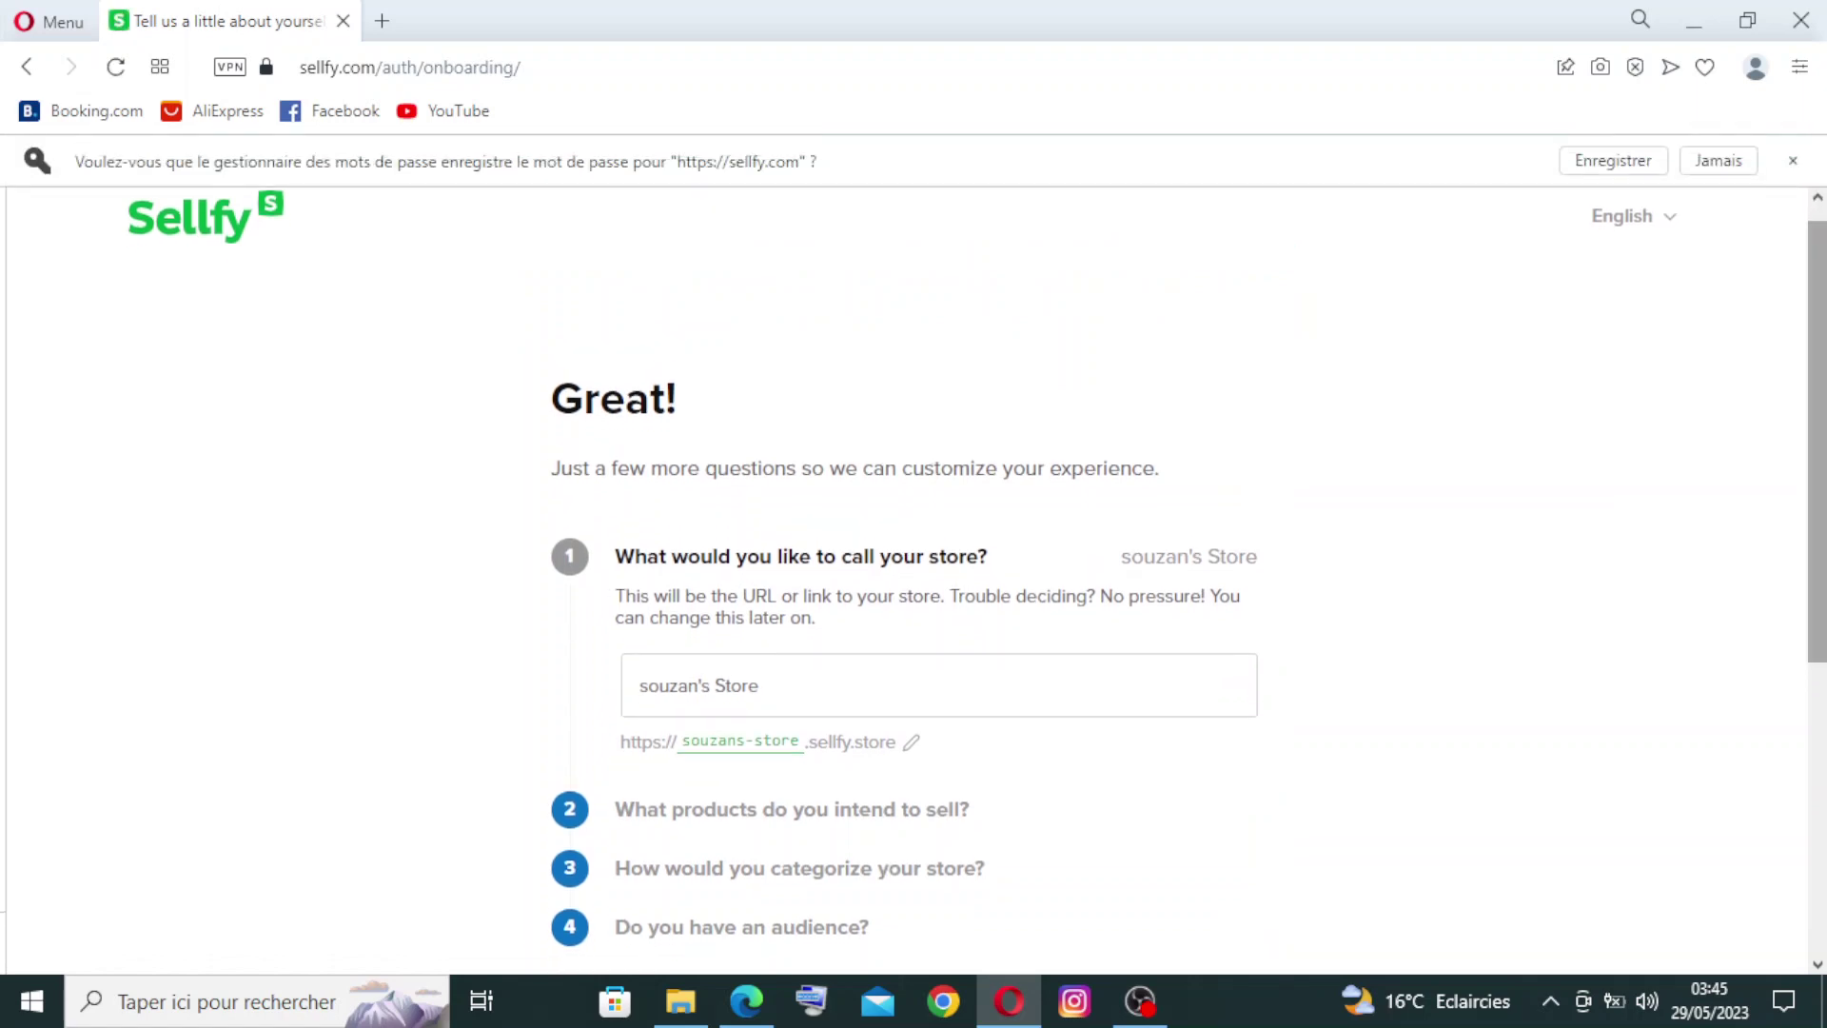
{"action": "scroll", "coordinate": [914, 571], "scroll_direction": "down", "scroll_amount": 3}
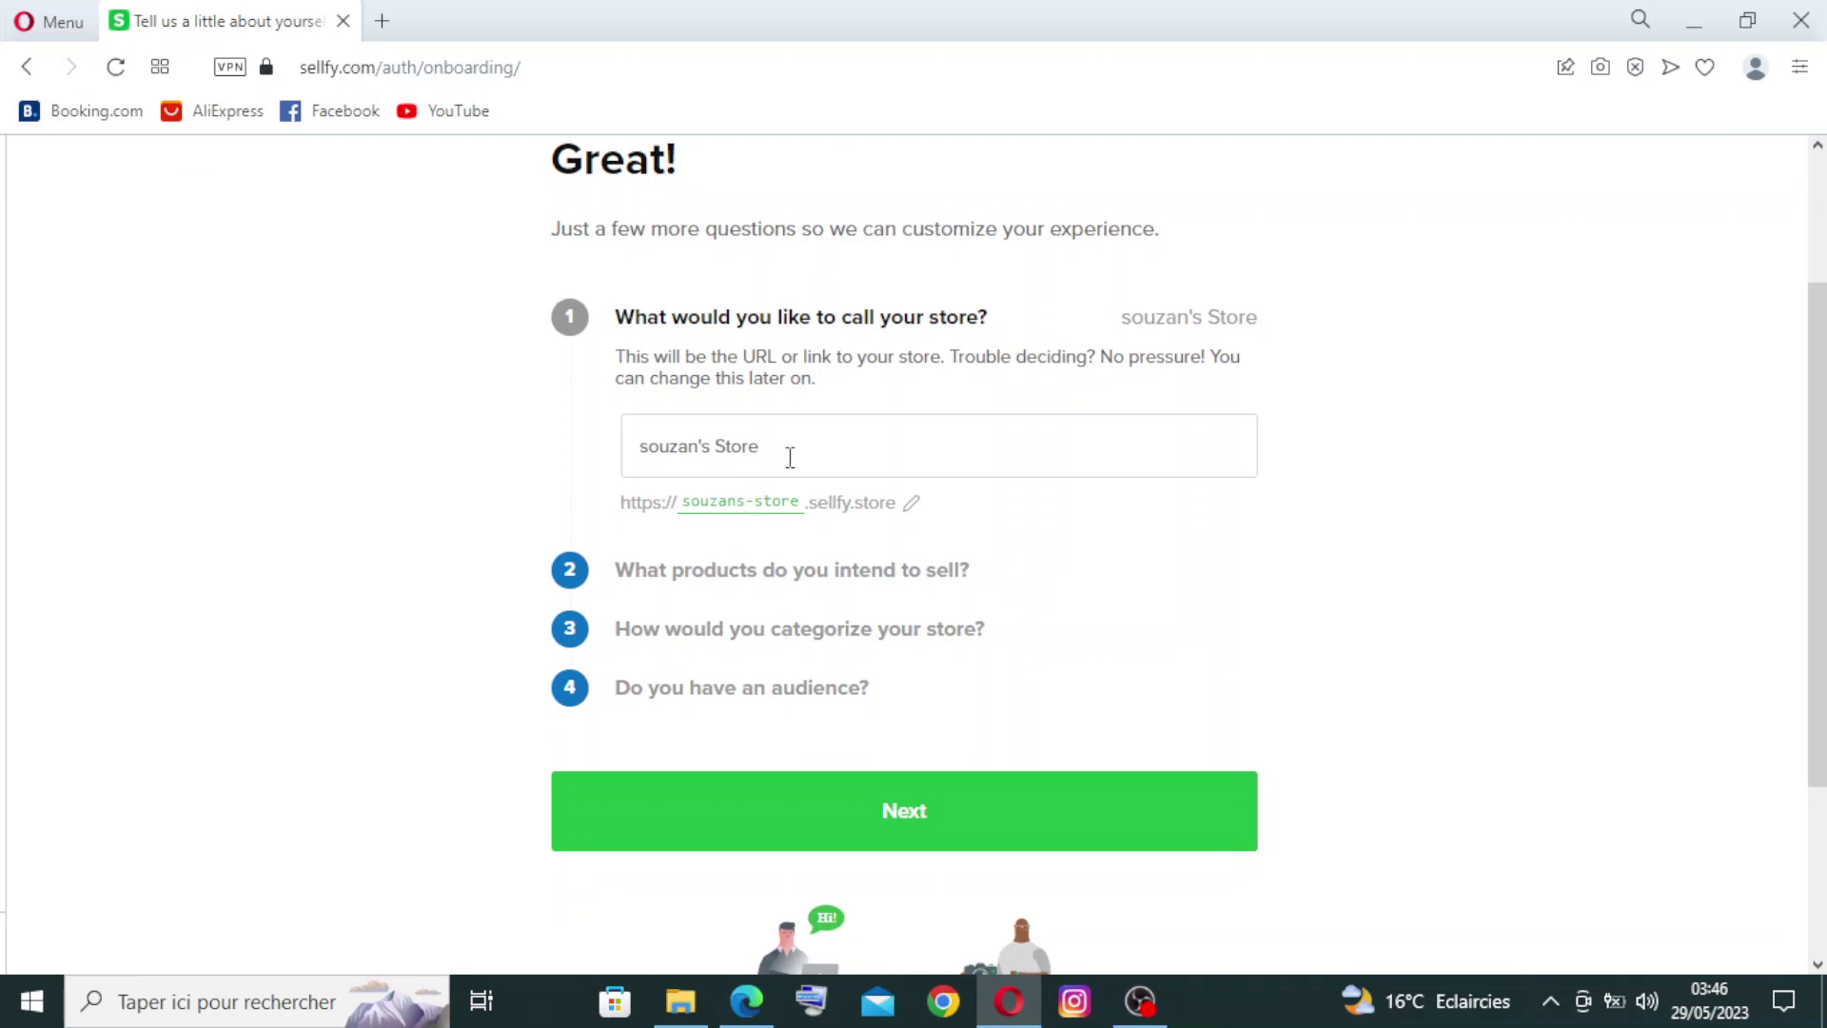
- Keep 'souzan's Store' as the store name and choose Print-on-demand products
{"action": "left_click", "coordinate": [790, 458]}
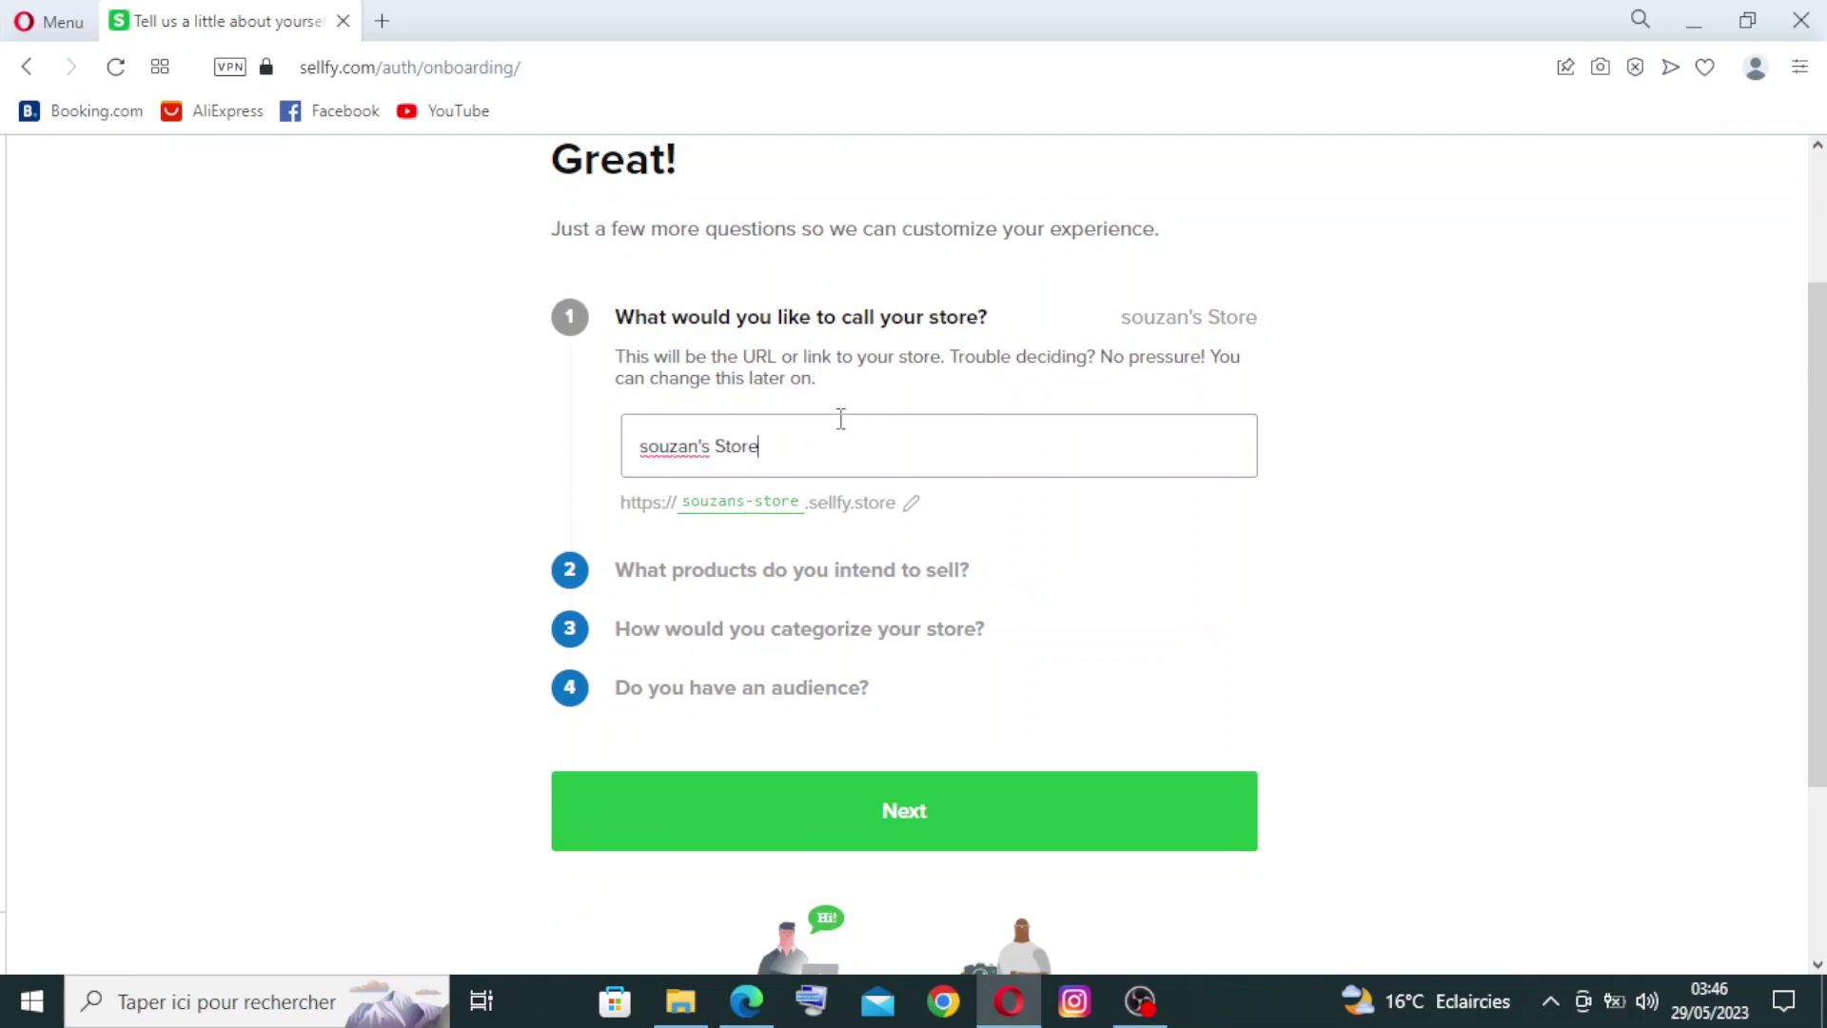
{"action": "key", "text": "Return"}
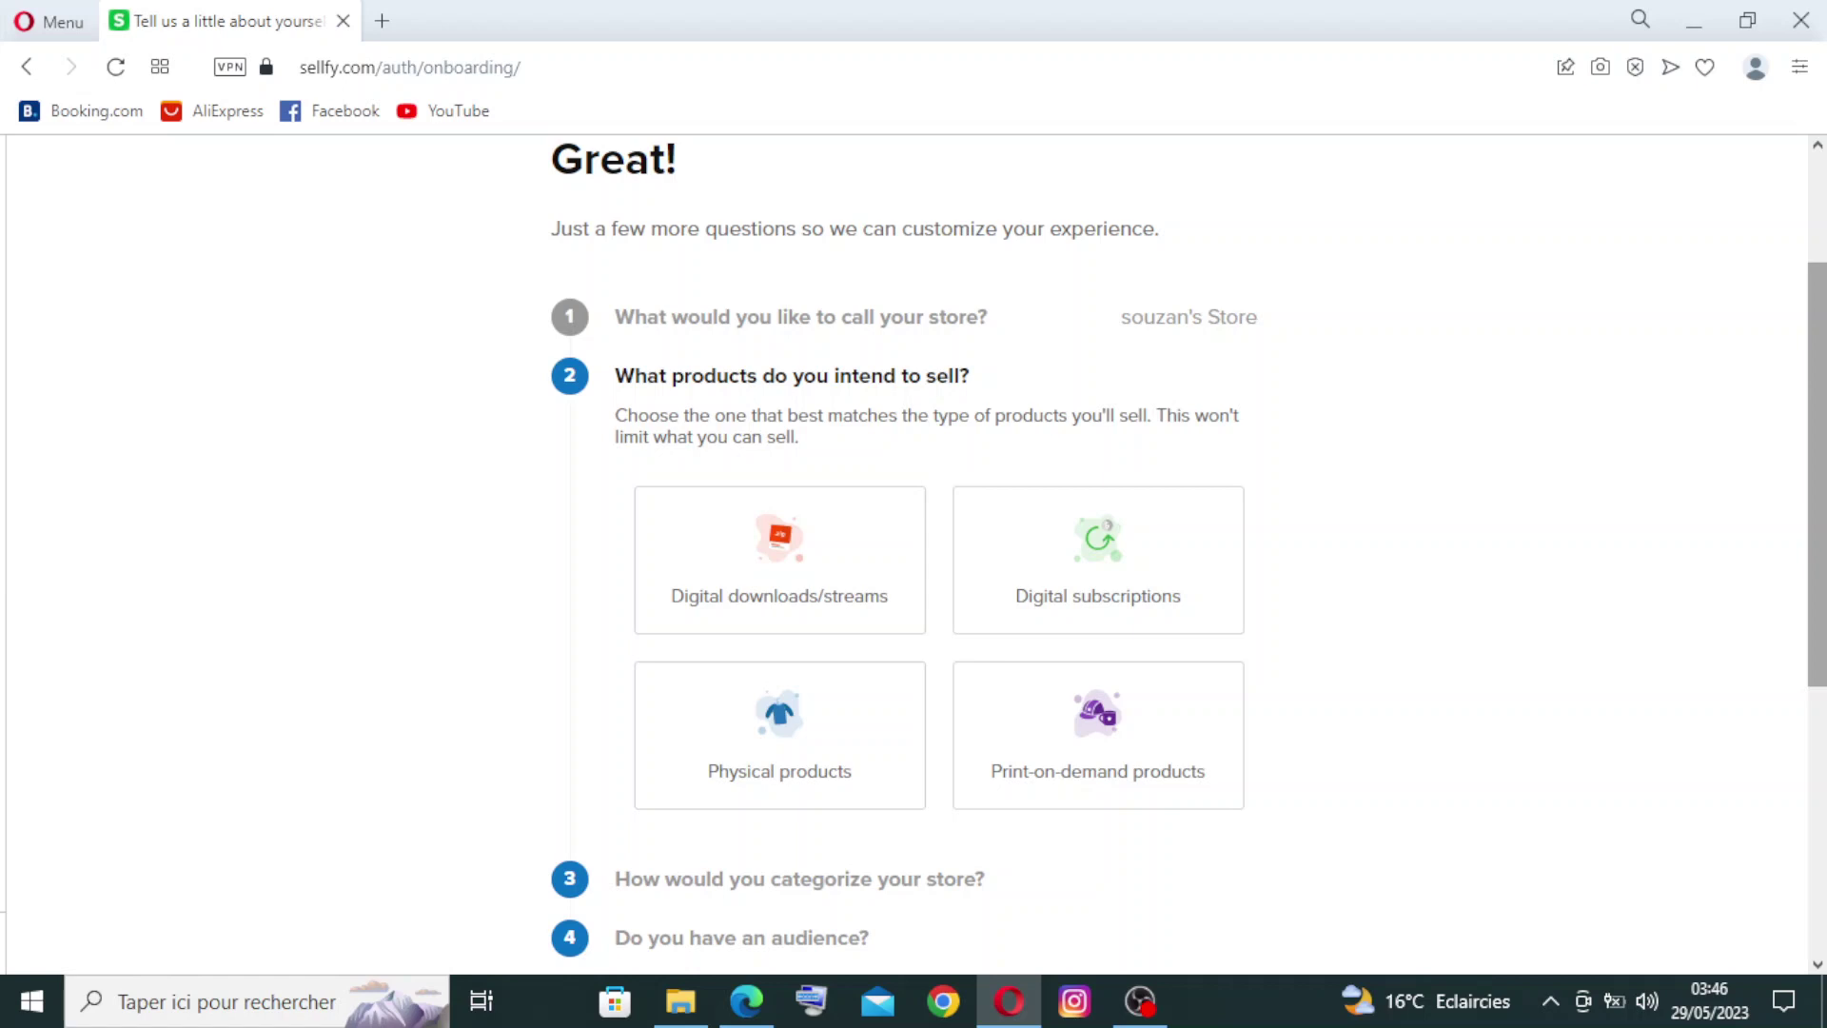
{"action": "left_click_drag", "start_coordinate": [1815, 472], "coordinate": [1815, 533]}
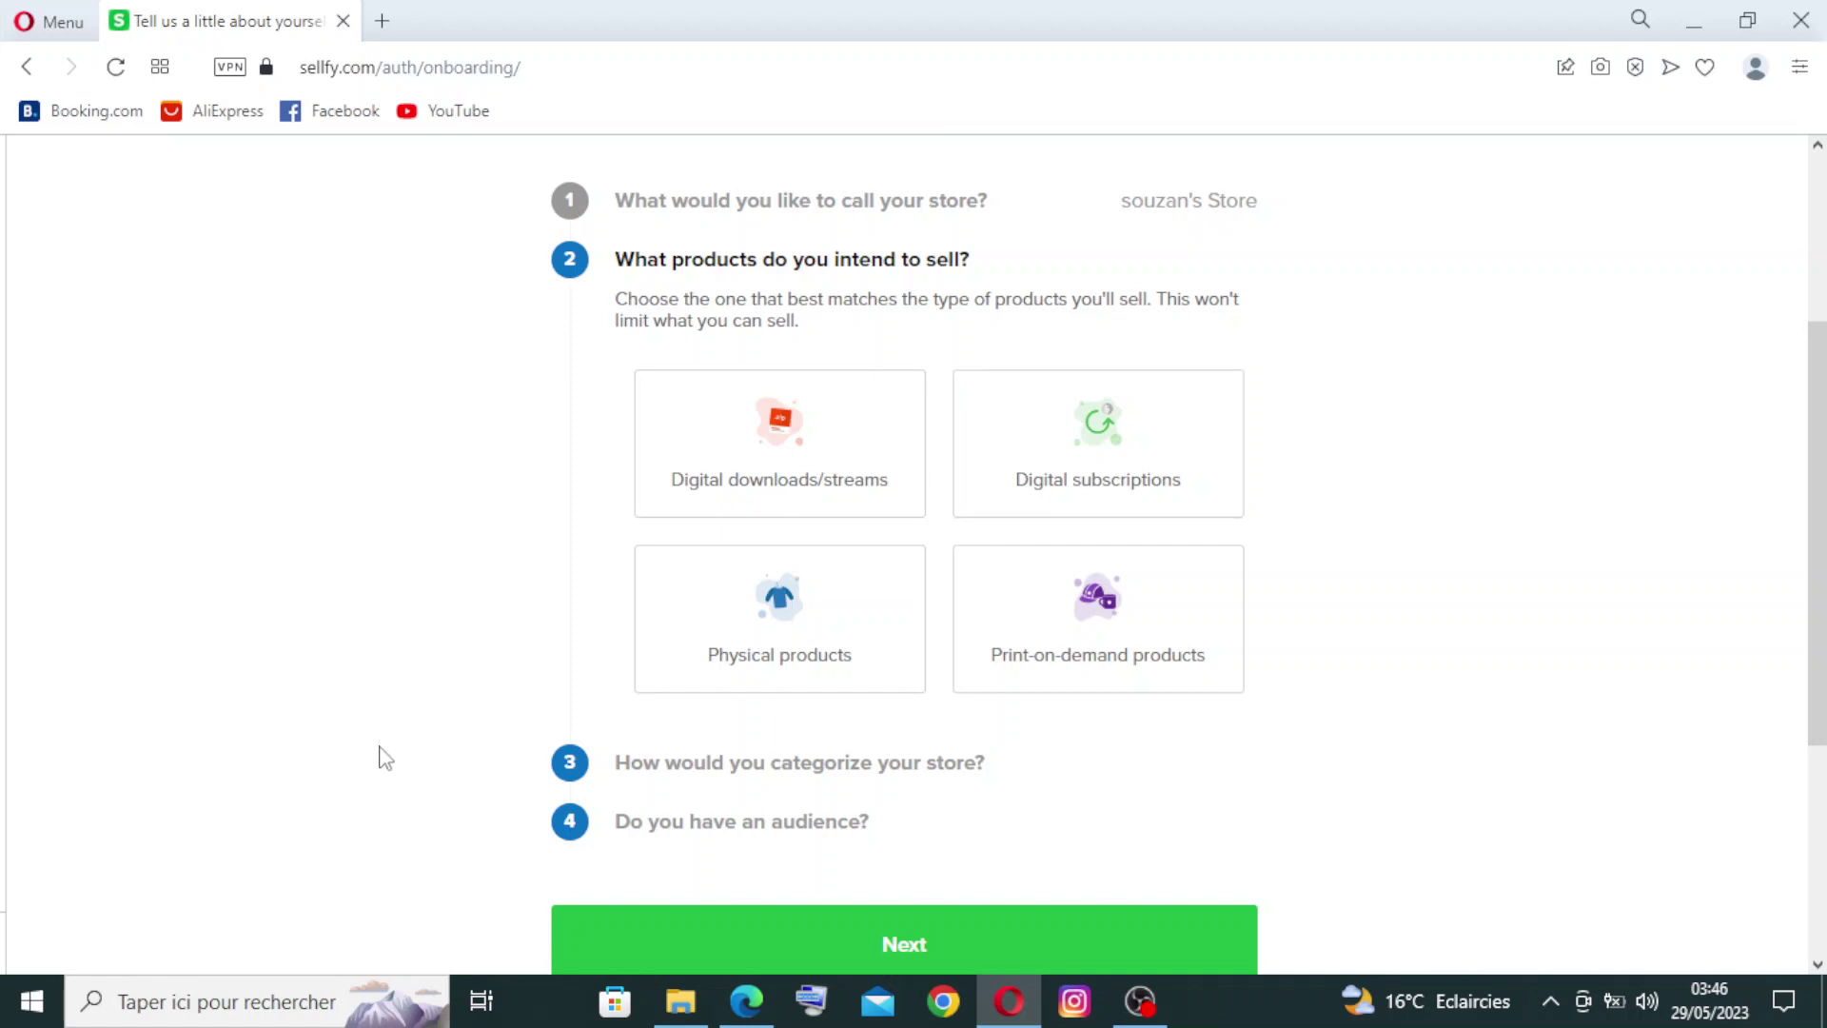
{"action": "left_click", "coordinate": [1181, 666]}
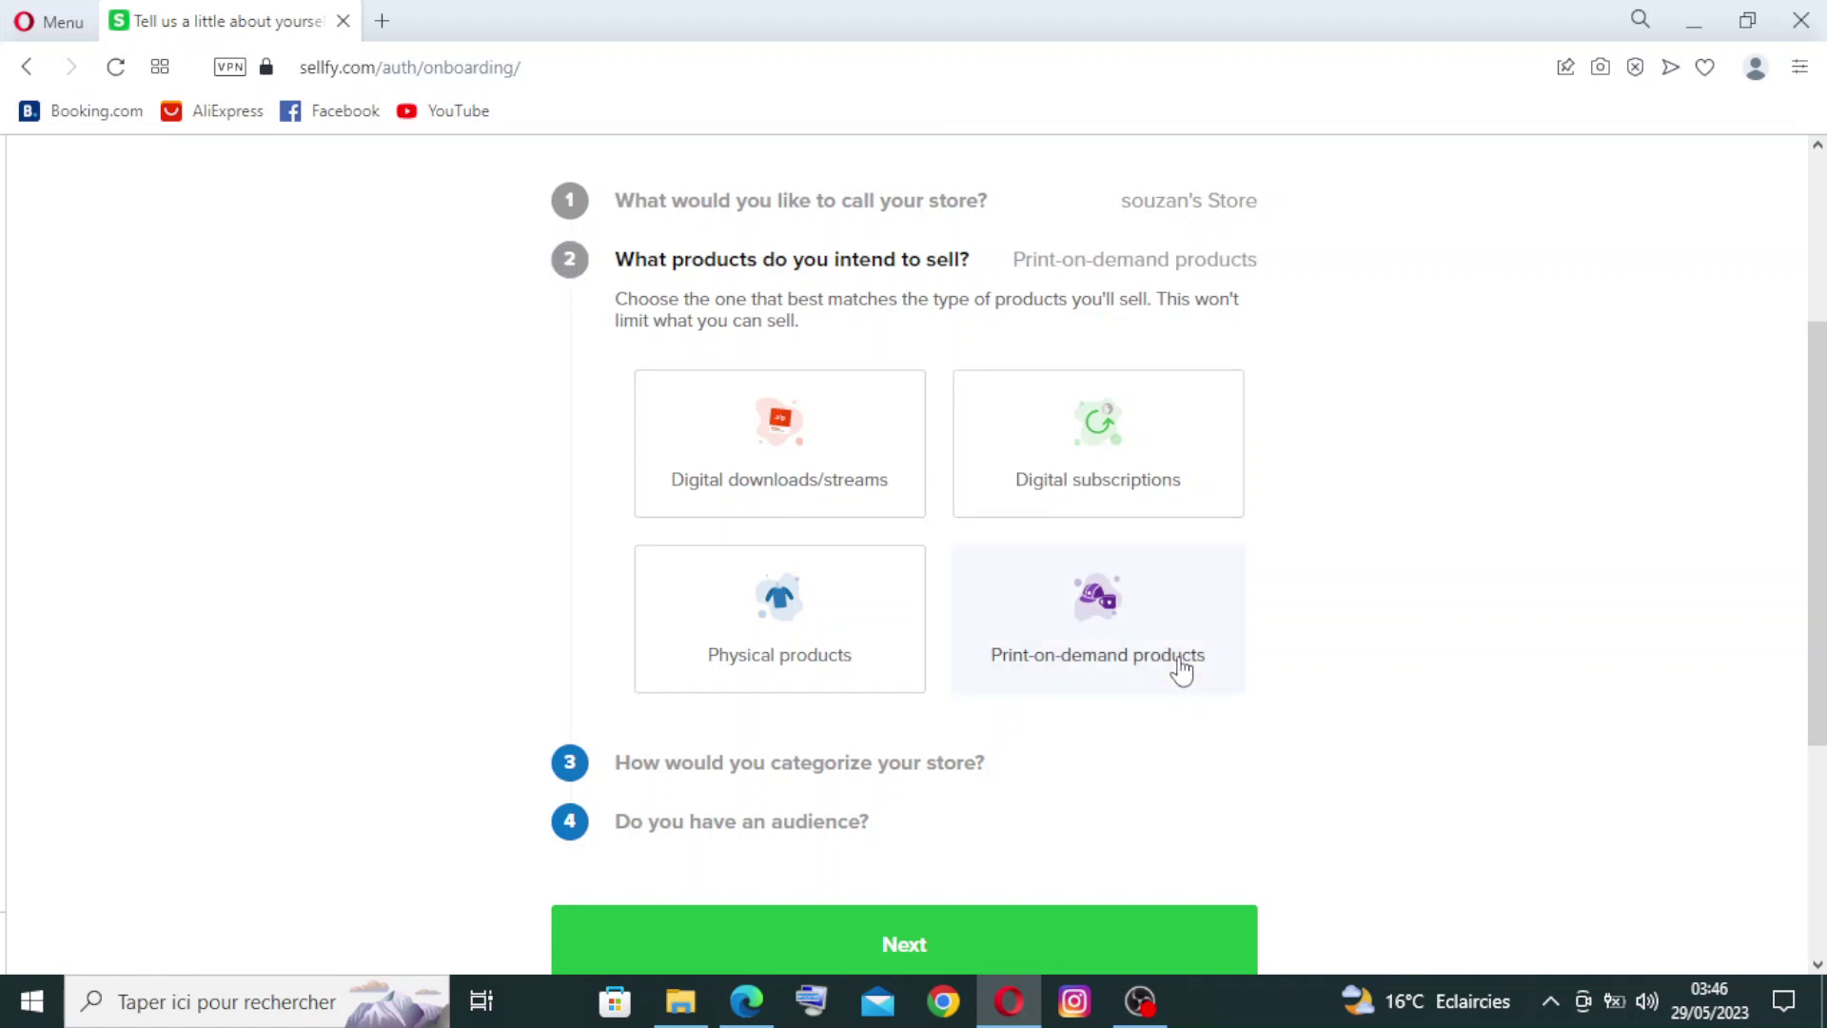
{"action": "scroll", "coordinate": [1183, 666], "scroll_direction": "down", "scroll_amount": 2}
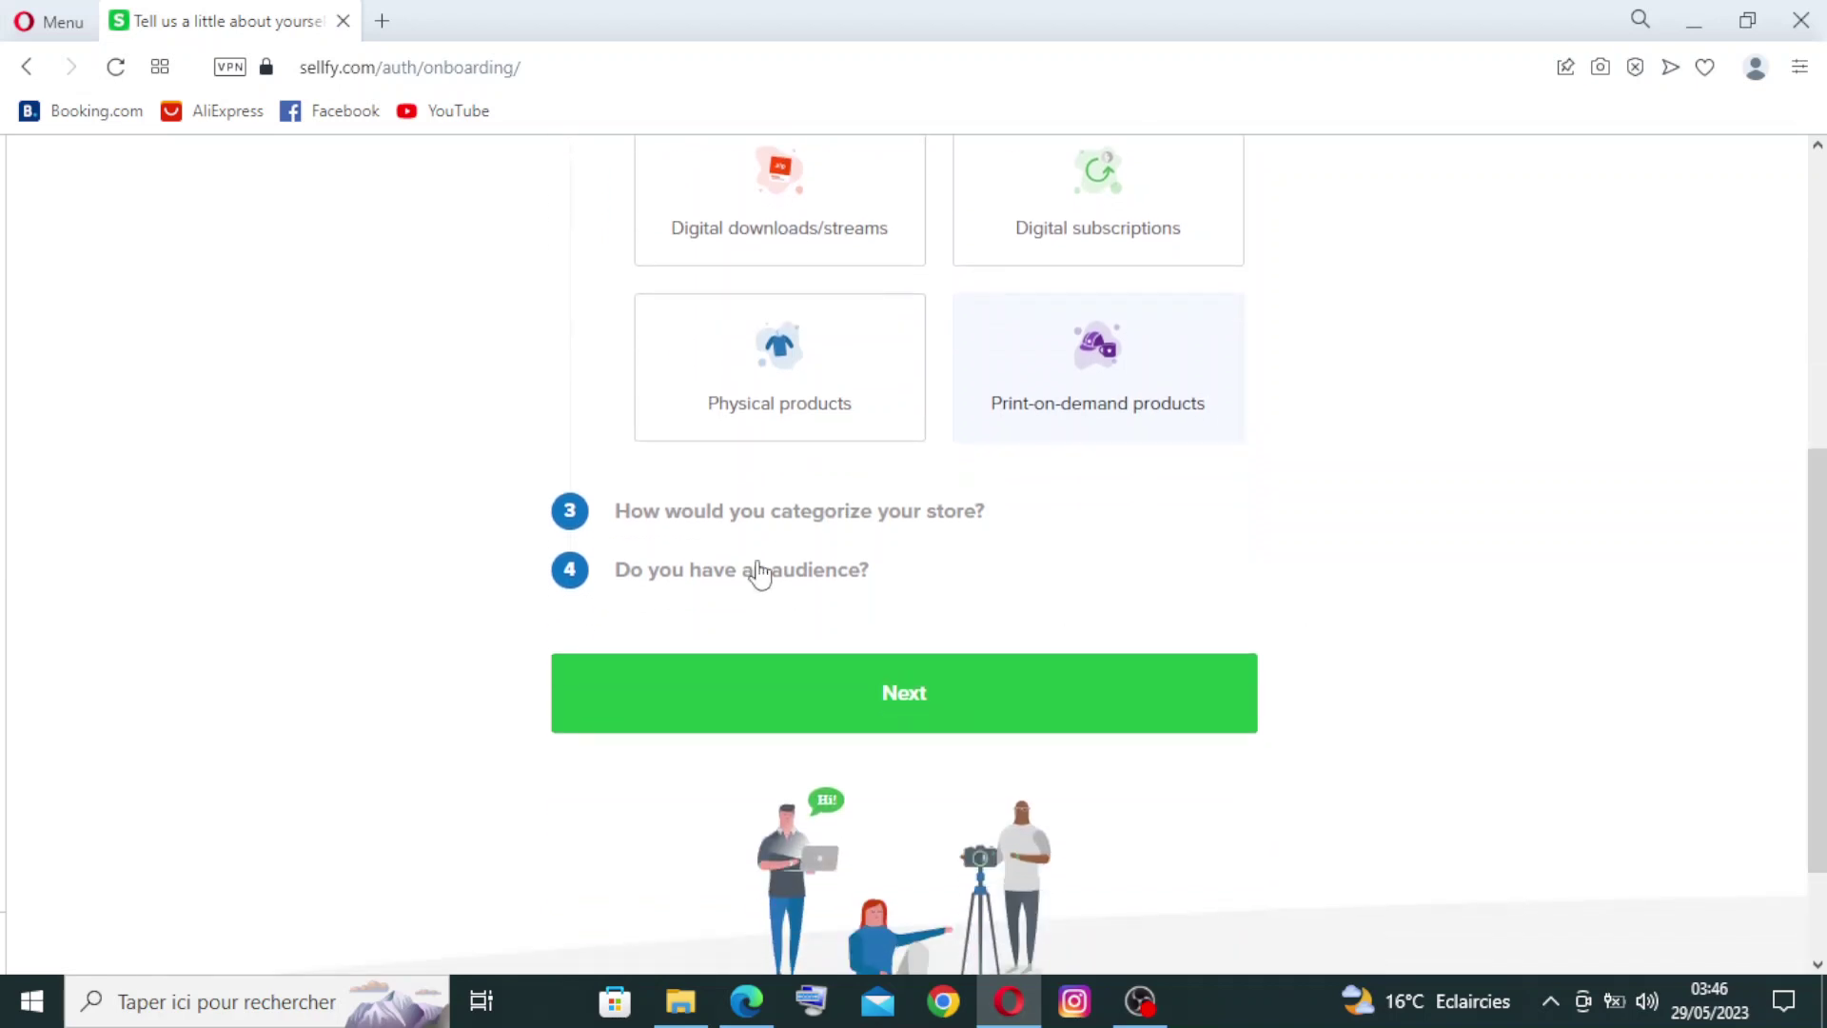
- Pick Clothing & Accessories as category, answer No for audience, and start the 14-day trial
{"action": "left_click", "coordinate": [743, 514]}
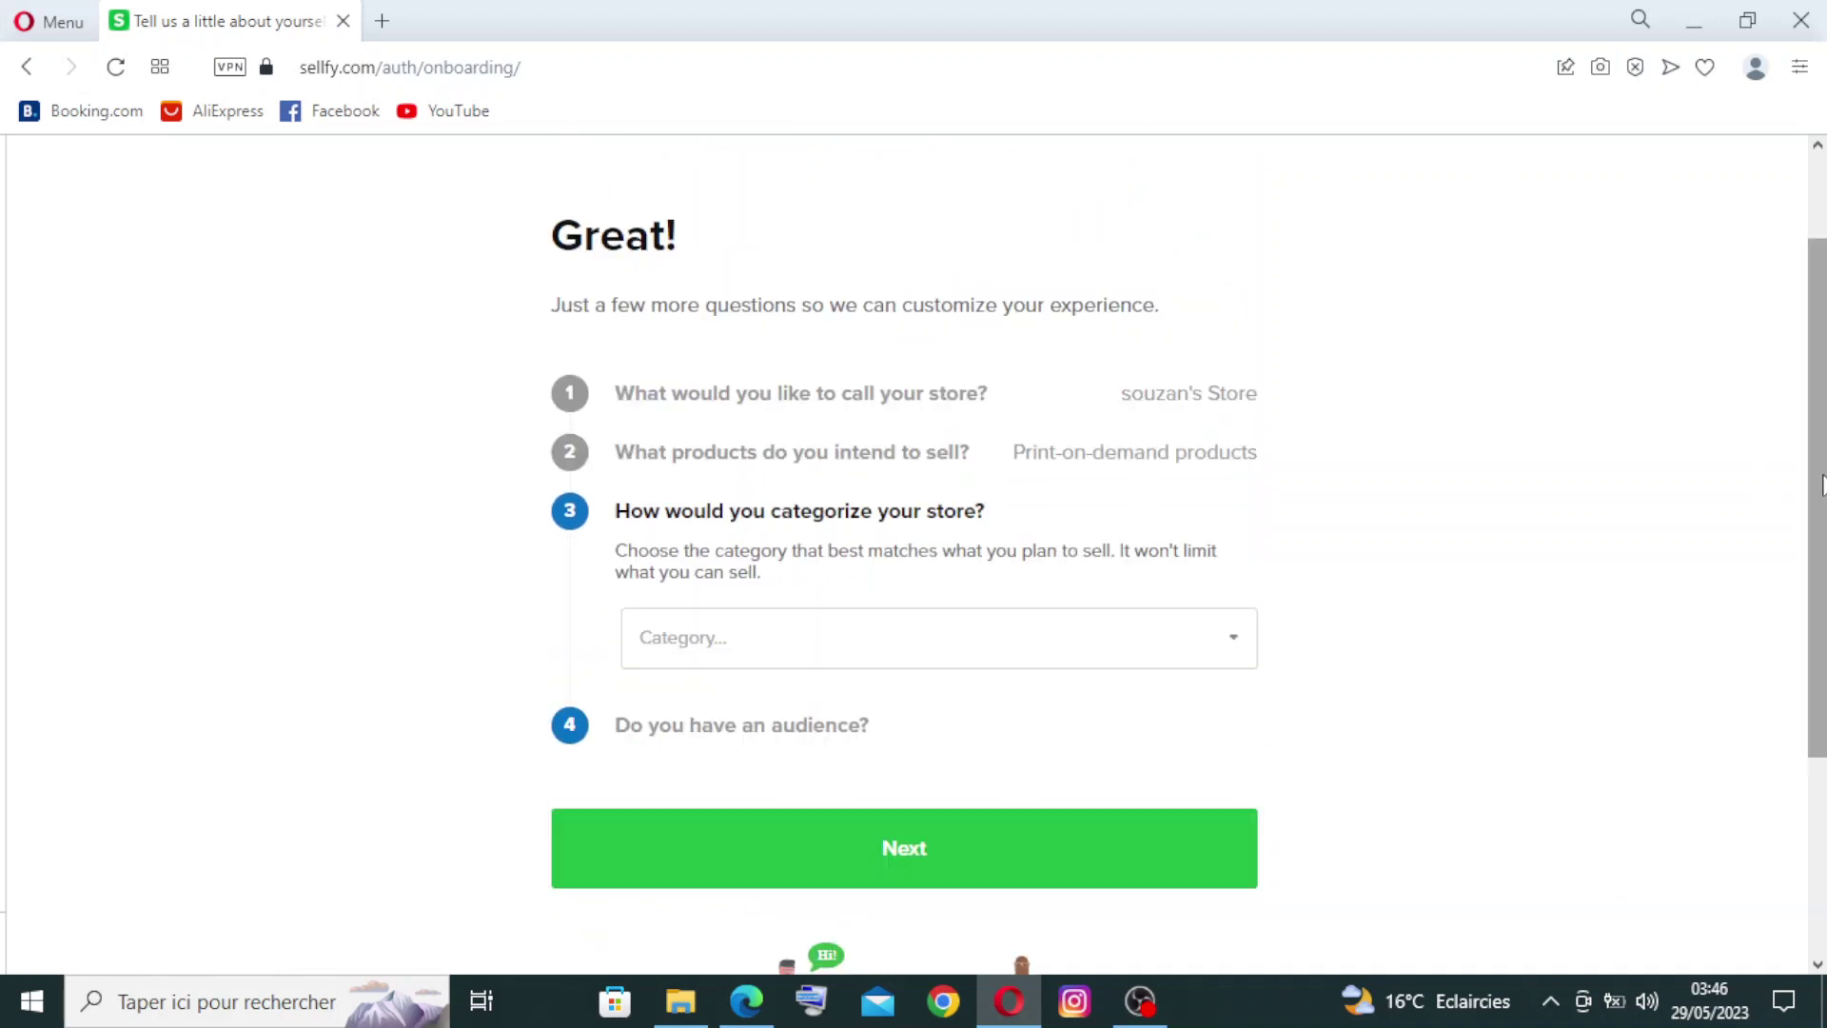
{"action": "left_click_drag", "start_coordinate": [1817, 486], "coordinate": [1816, 543]}
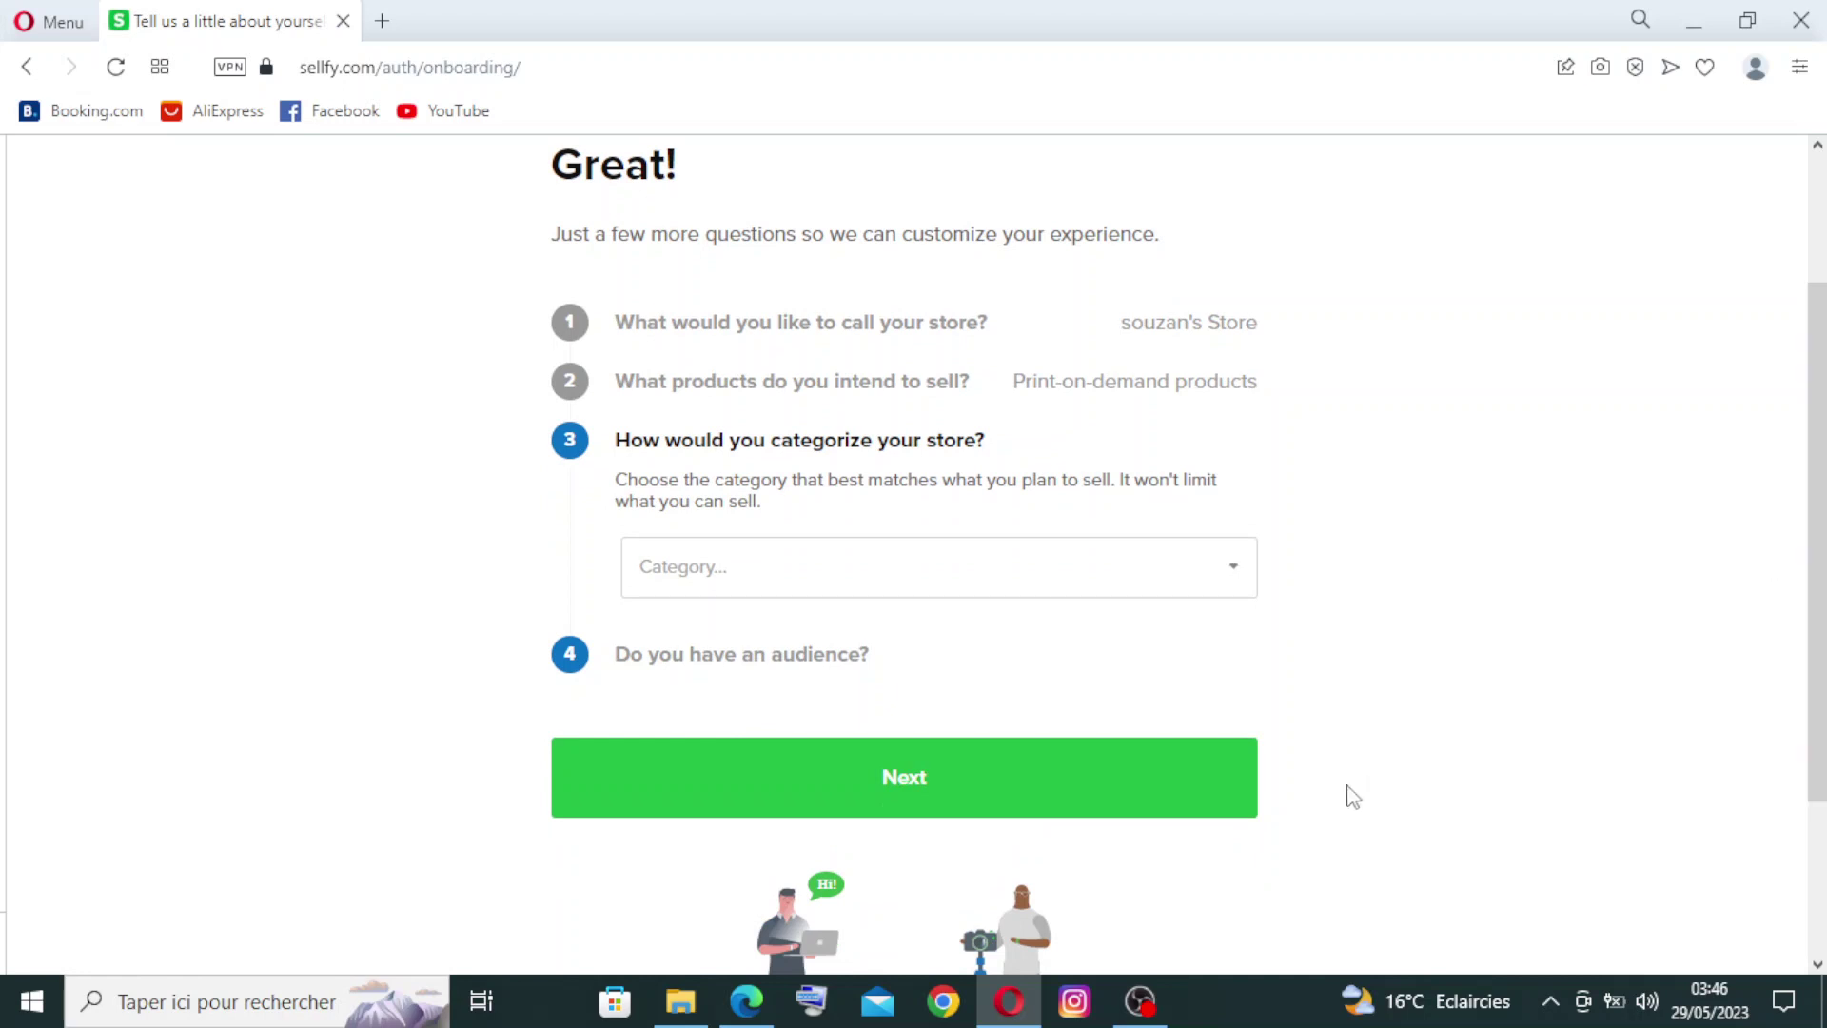
{"action": "left_click", "coordinate": [1233, 568]}
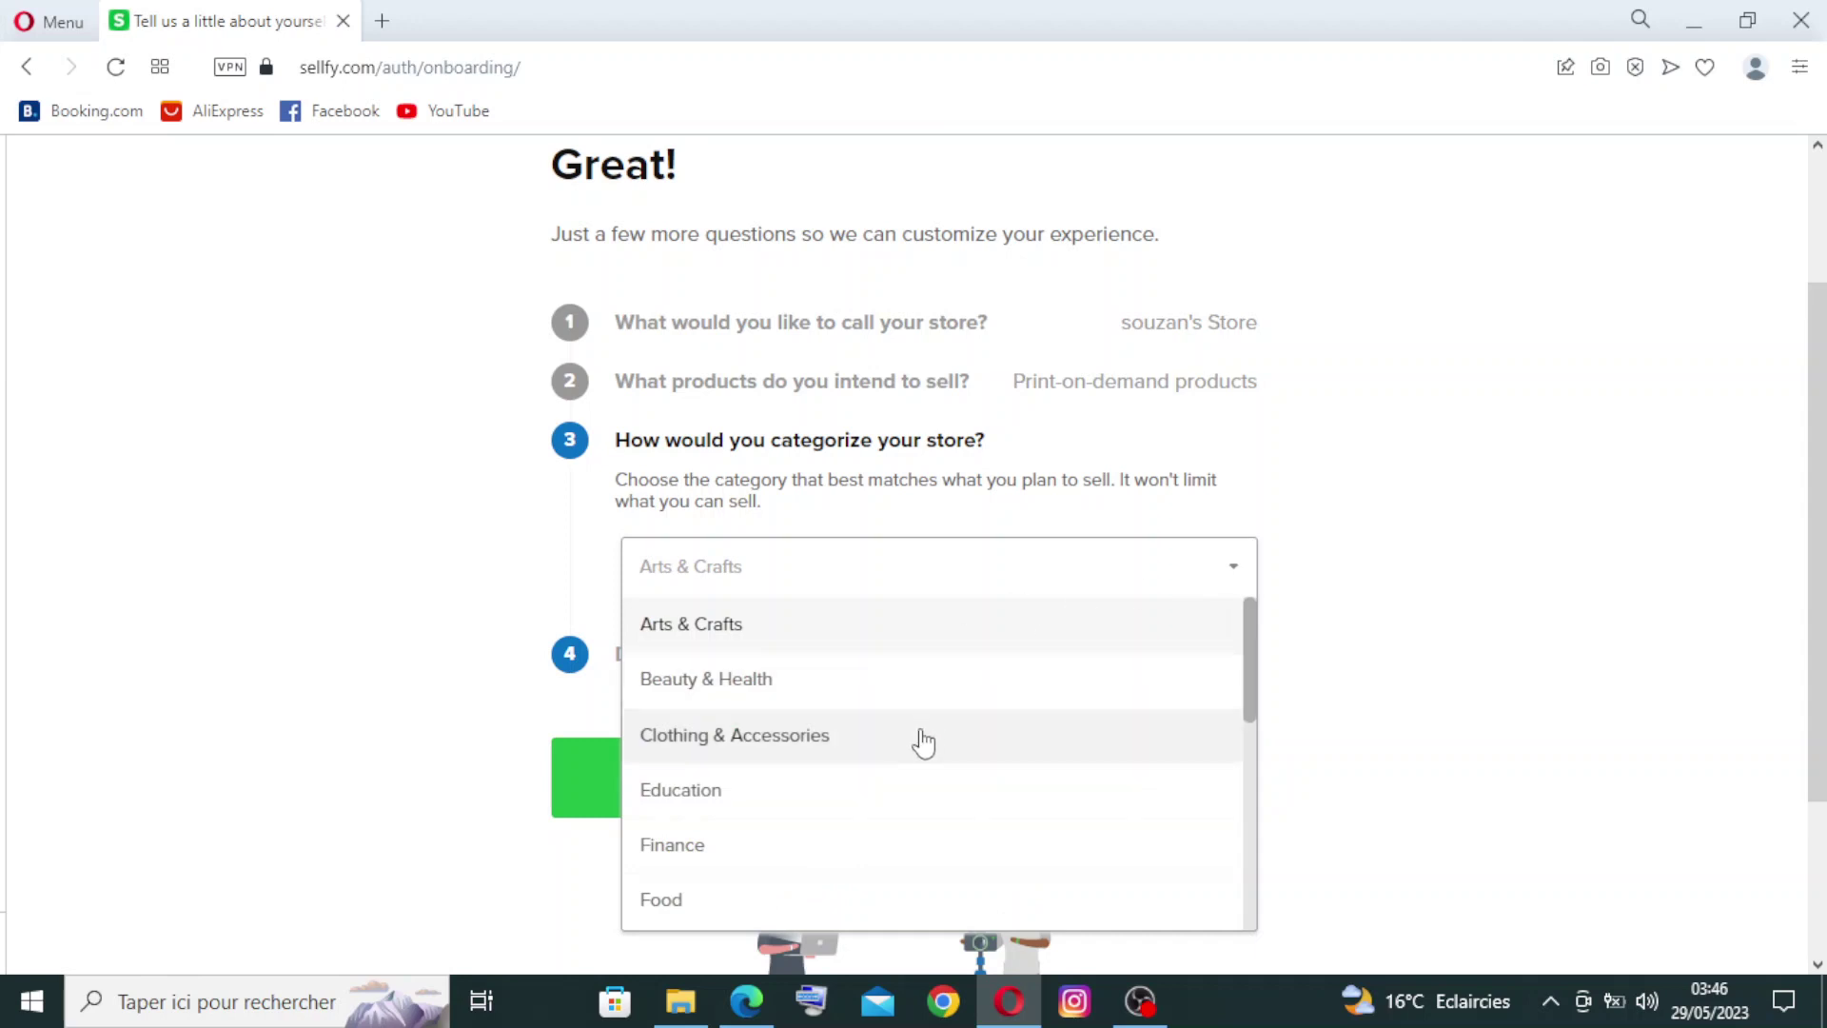
{"action": "left_click", "coordinate": [736, 738]}
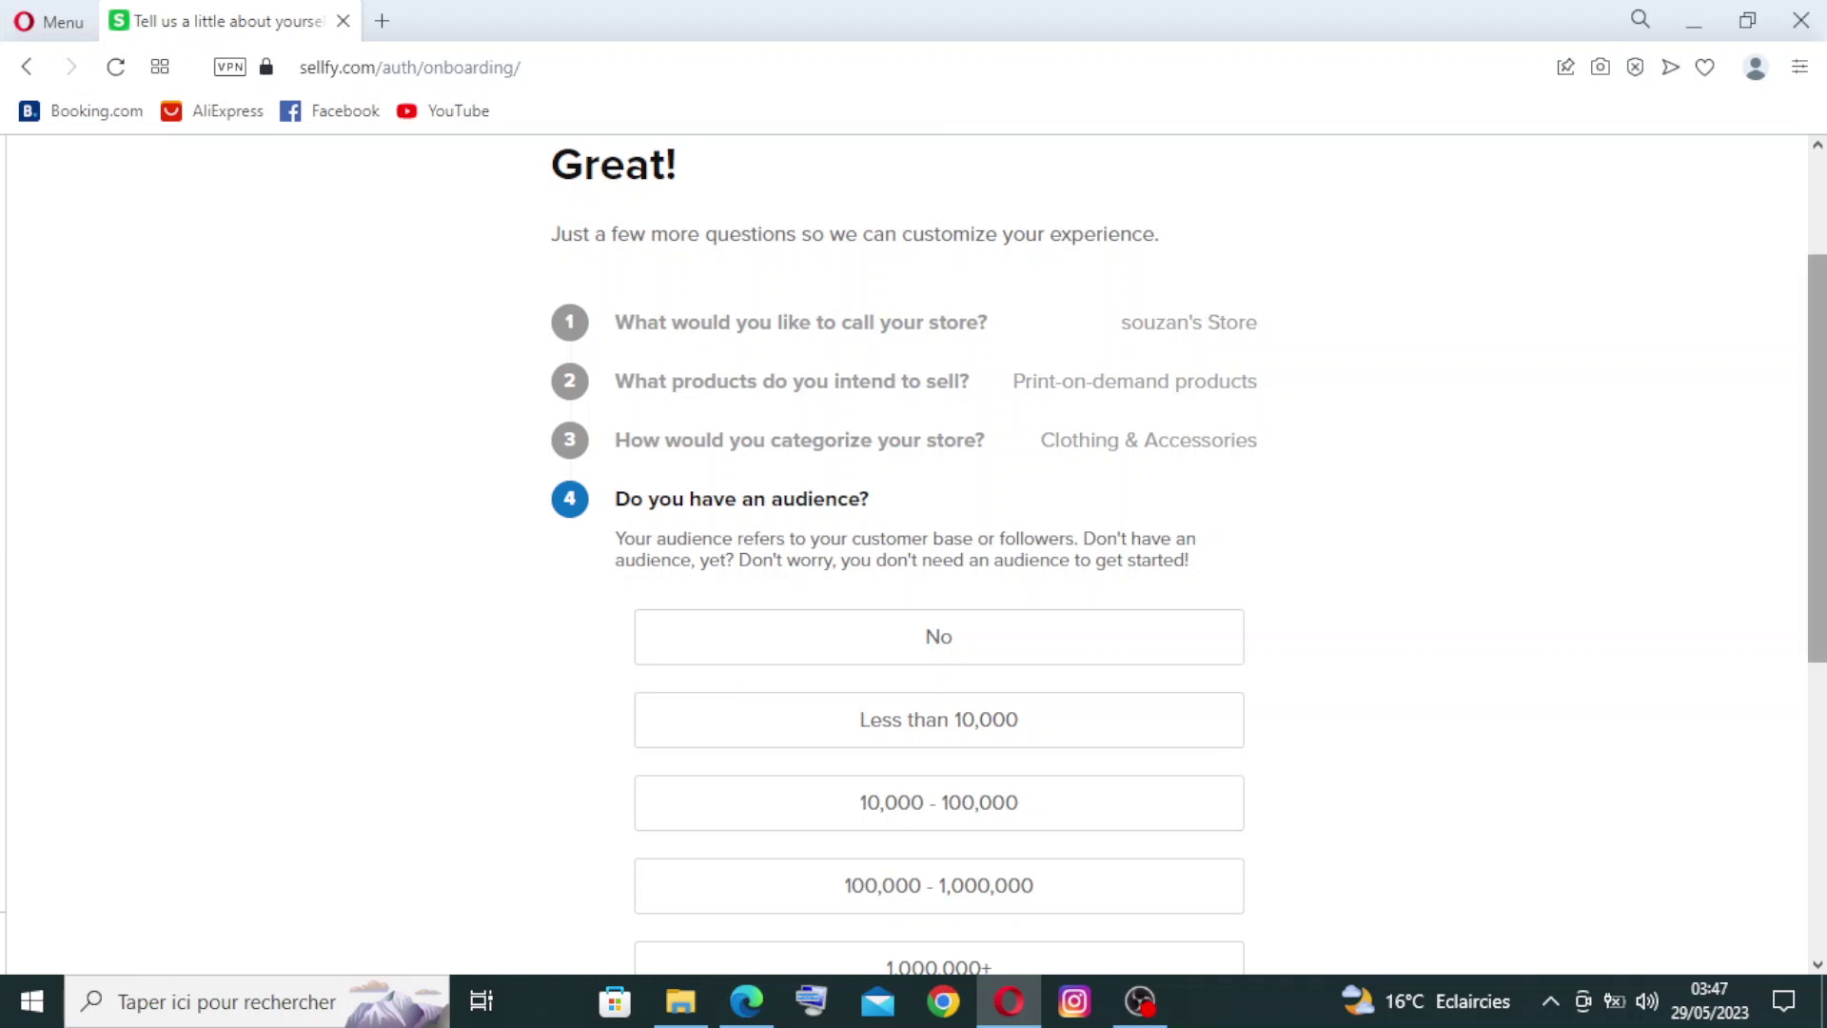
{"action": "left_click_drag", "start_coordinate": [1815, 471], "coordinate": [1816, 571]}
{"action": "left_click", "coordinate": [958, 447]}
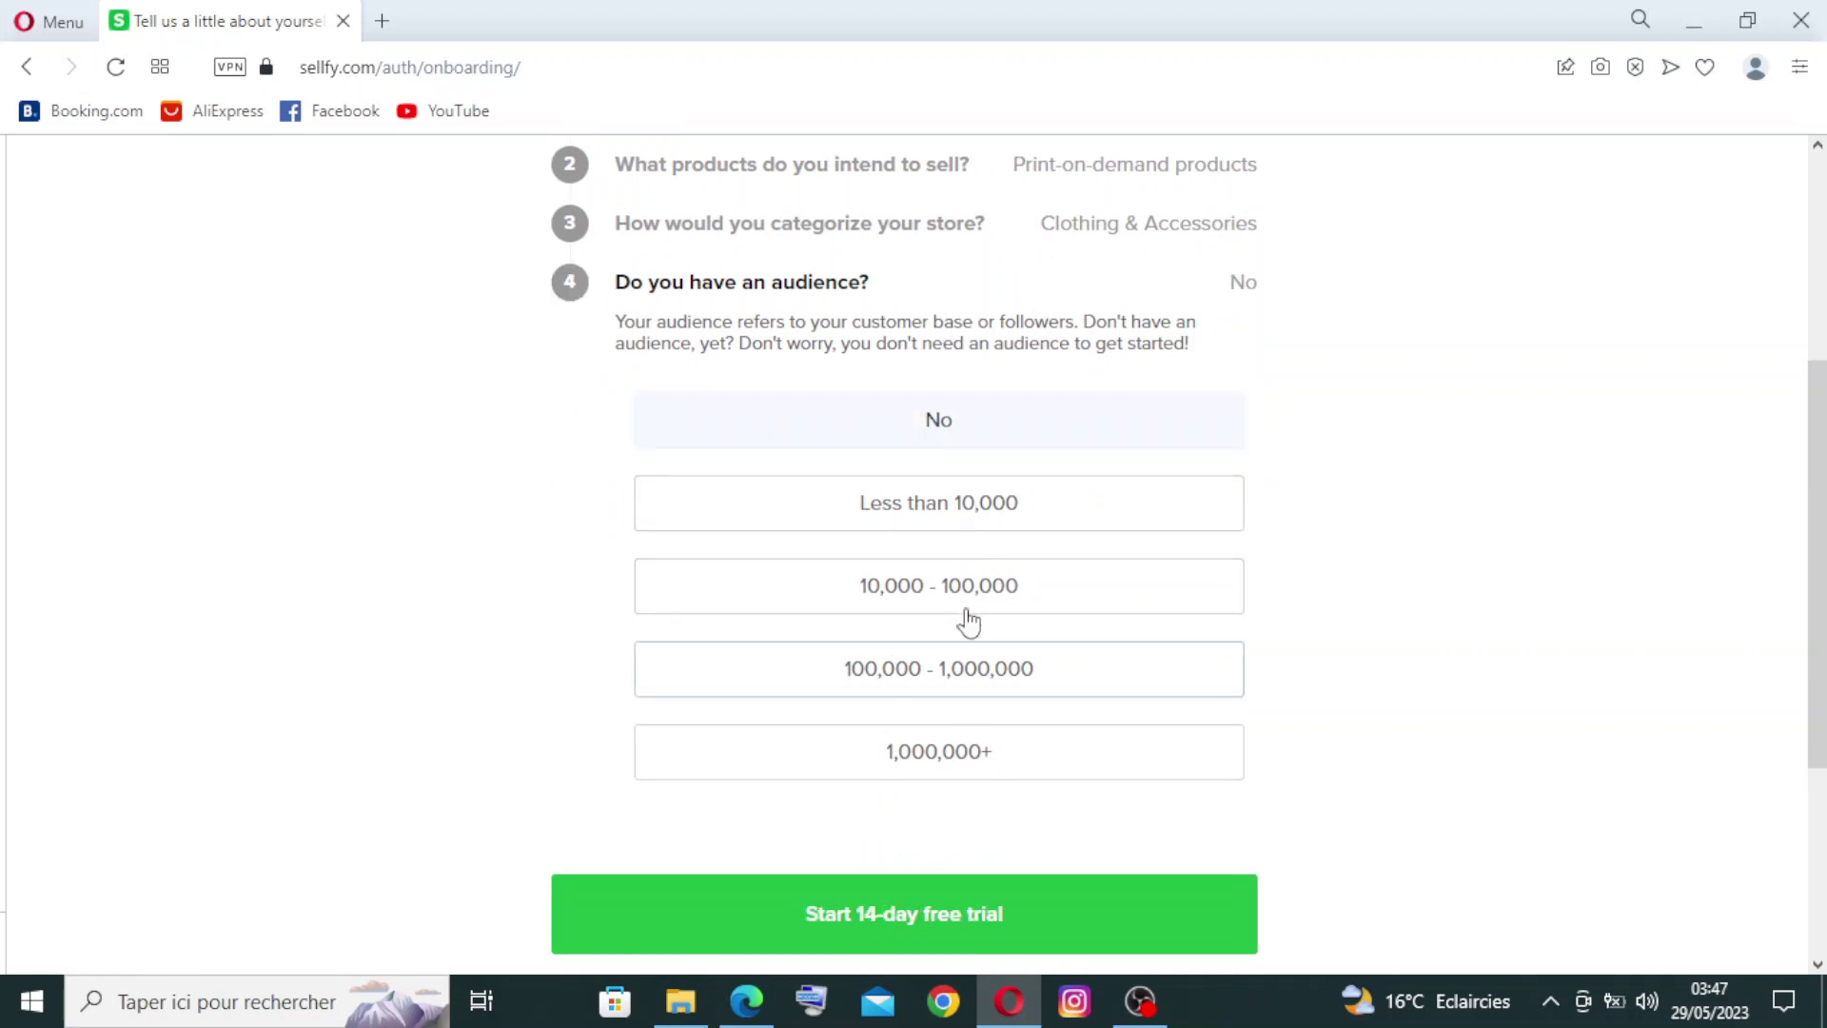
{"action": "left_click_drag", "start_coordinate": [1815, 571], "coordinate": [1815, 742]}
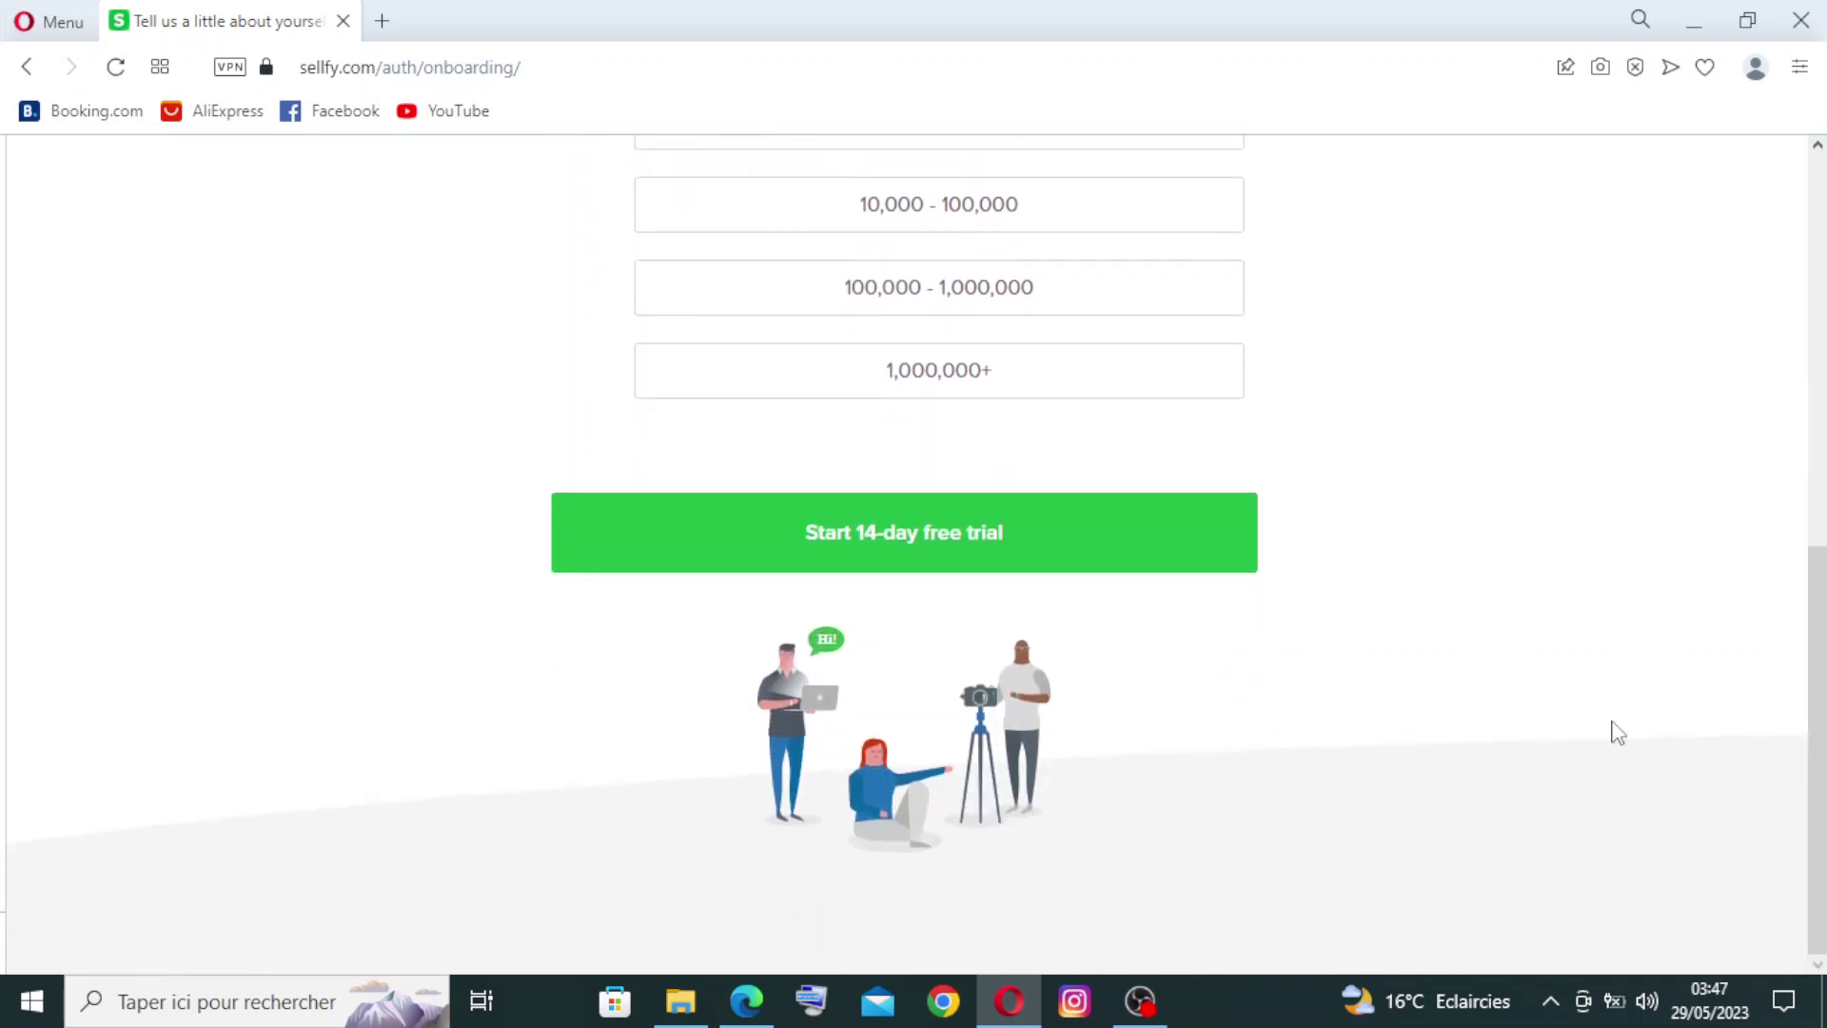
{"action": "left_click", "coordinate": [841, 532]}
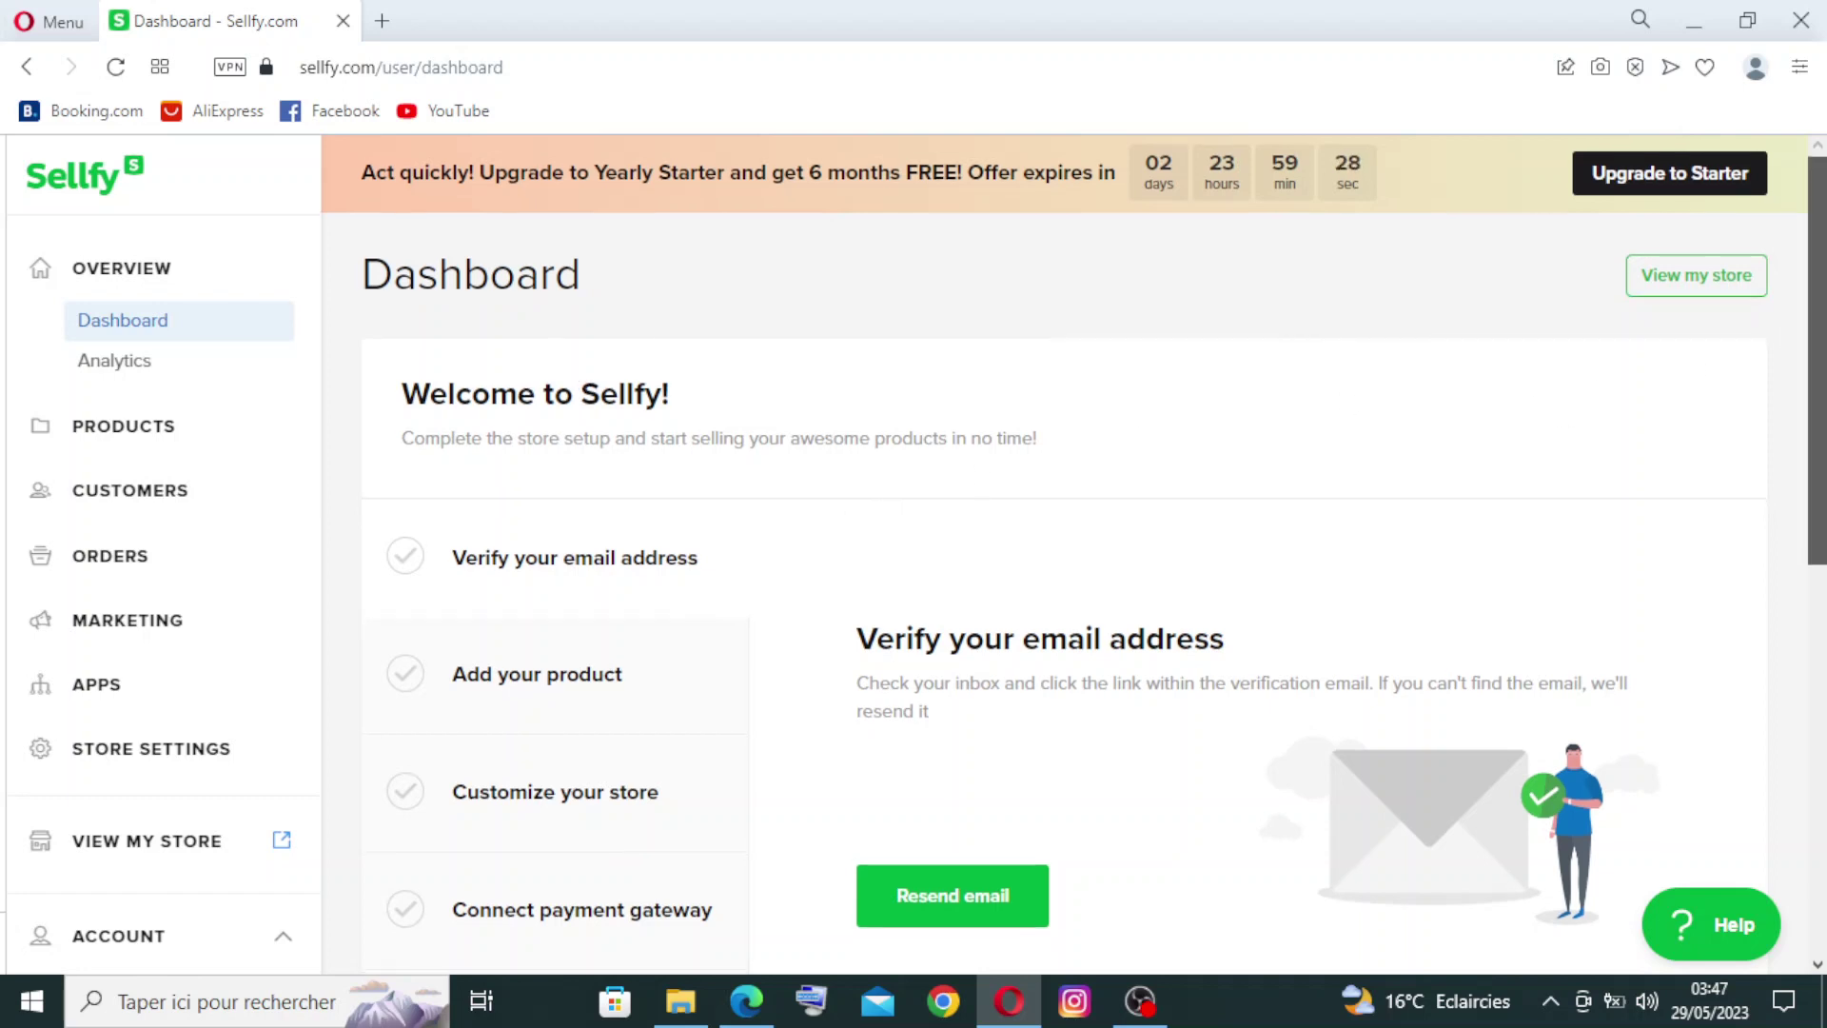
{"action": "left_click_drag", "start_coordinate": [1816, 357], "coordinate": [1815, 380]}
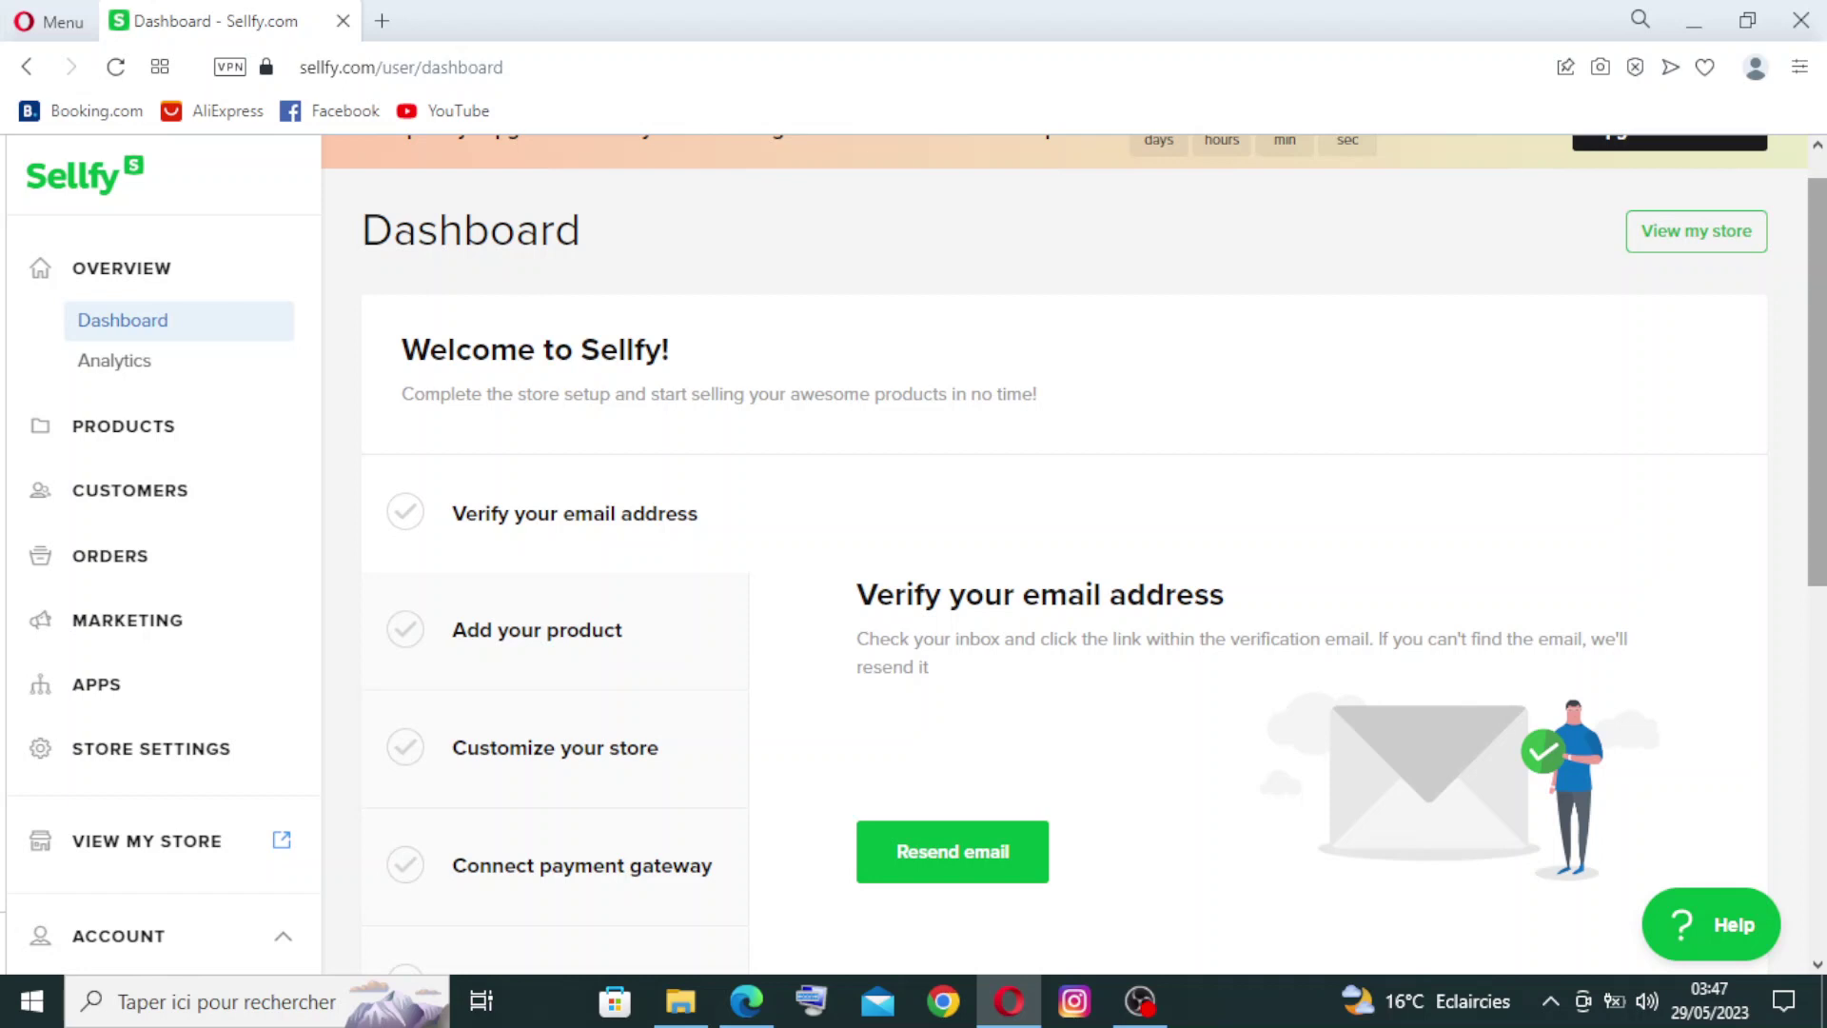
{"action": "left_click_drag", "start_coordinate": [1815, 380], "coordinate": [1817, 495]}
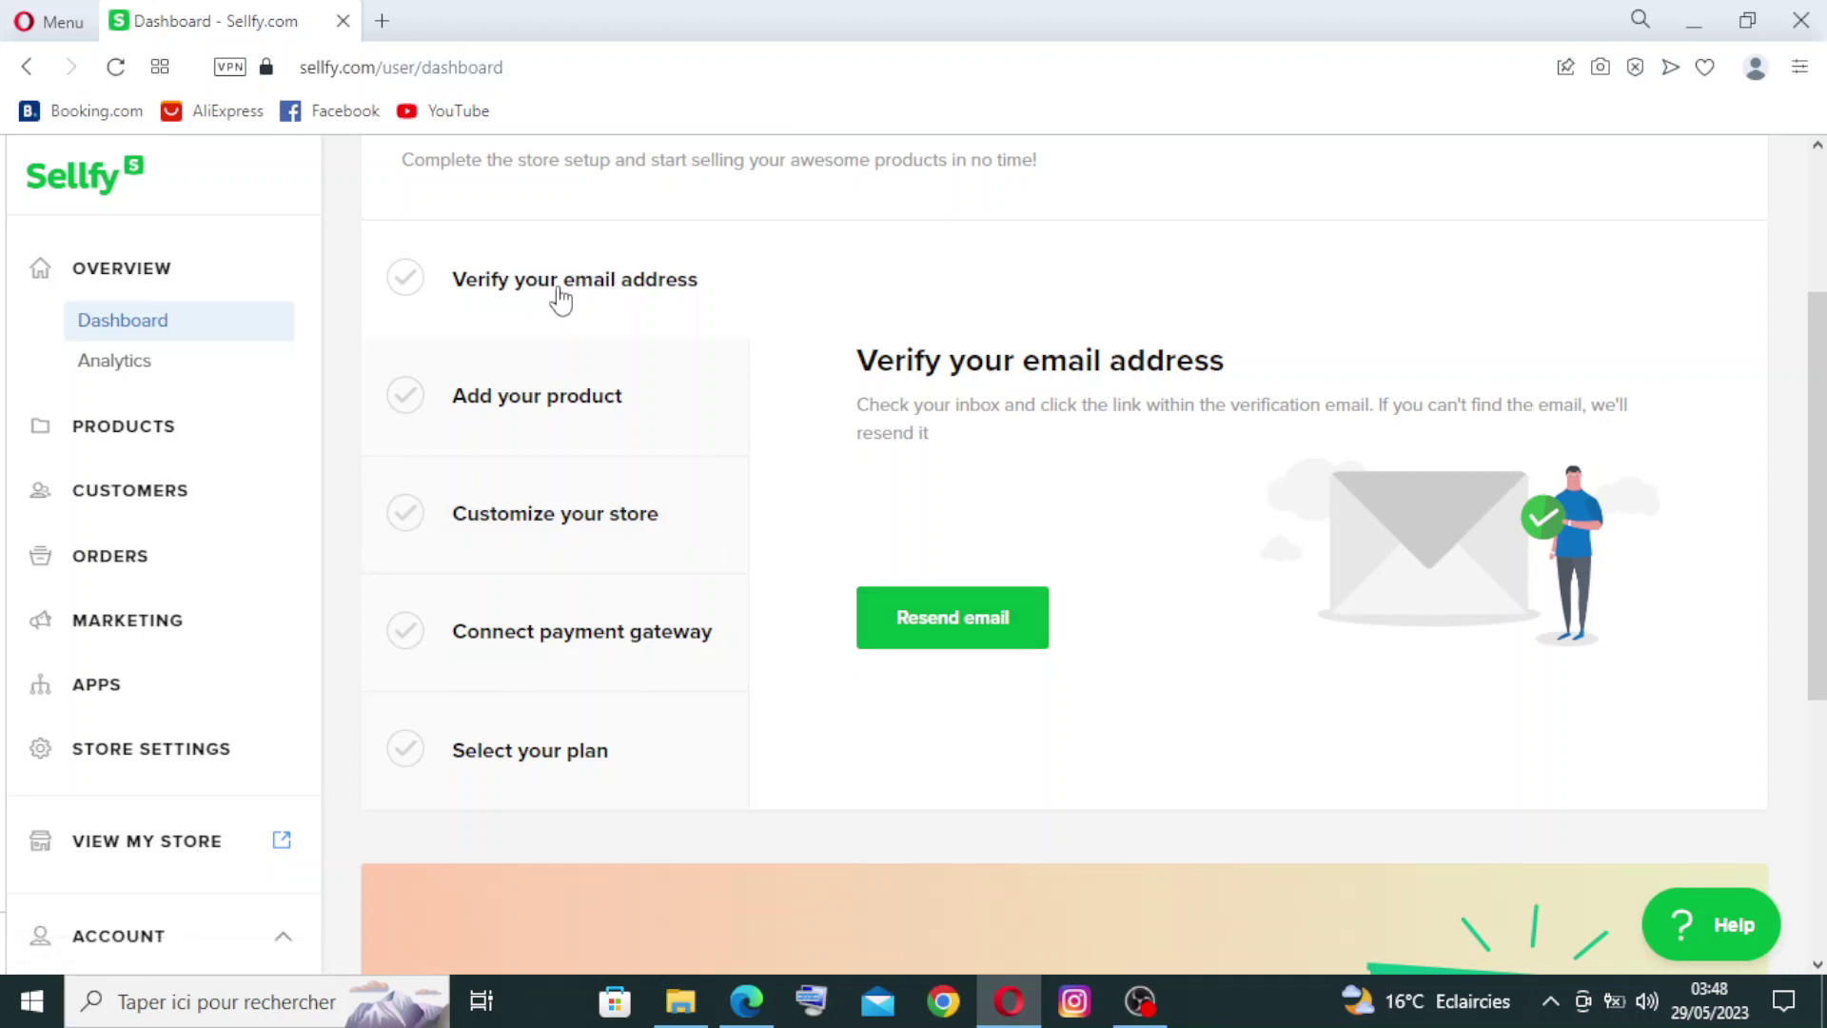
- Verify the email from Sellfy's 'Verify your email address' message in Gmail, then return to Sellfy
{"action": "left_click", "coordinate": [745, 1000]}
{"action": "mouse_move", "coordinate": [914, 580]}
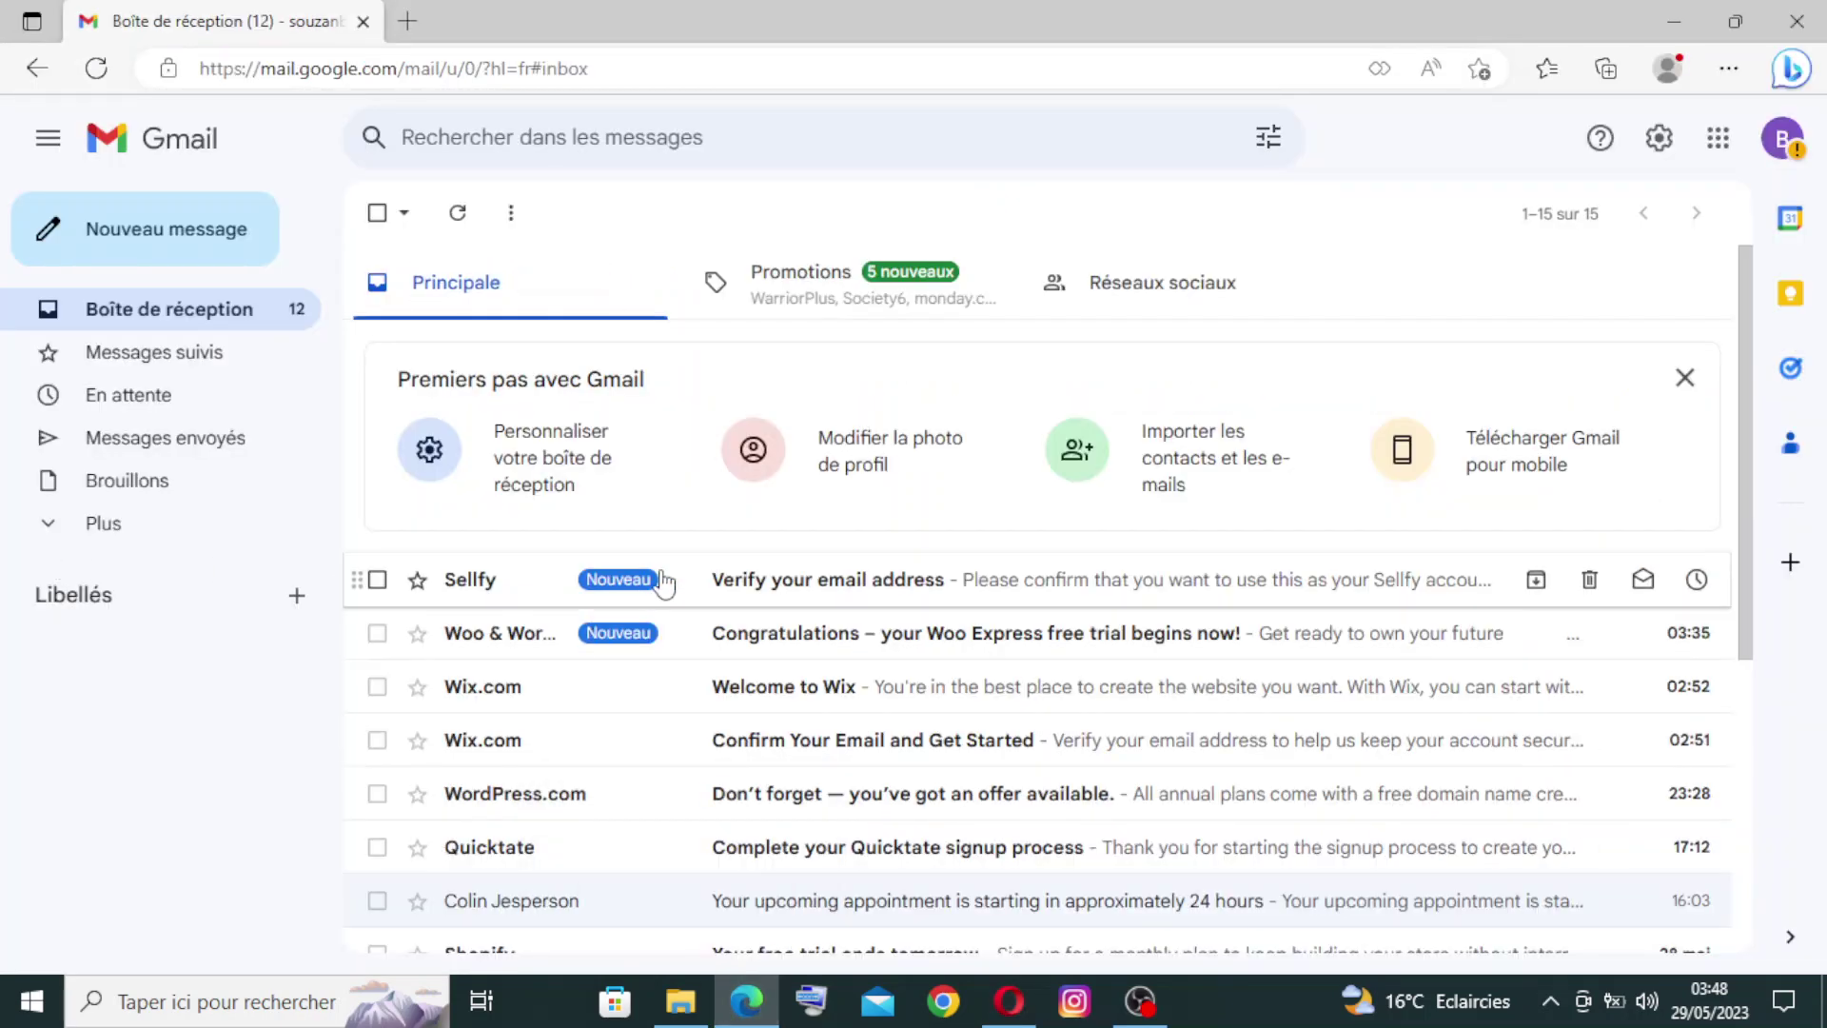
{"action": "left_click", "coordinate": [735, 580]}
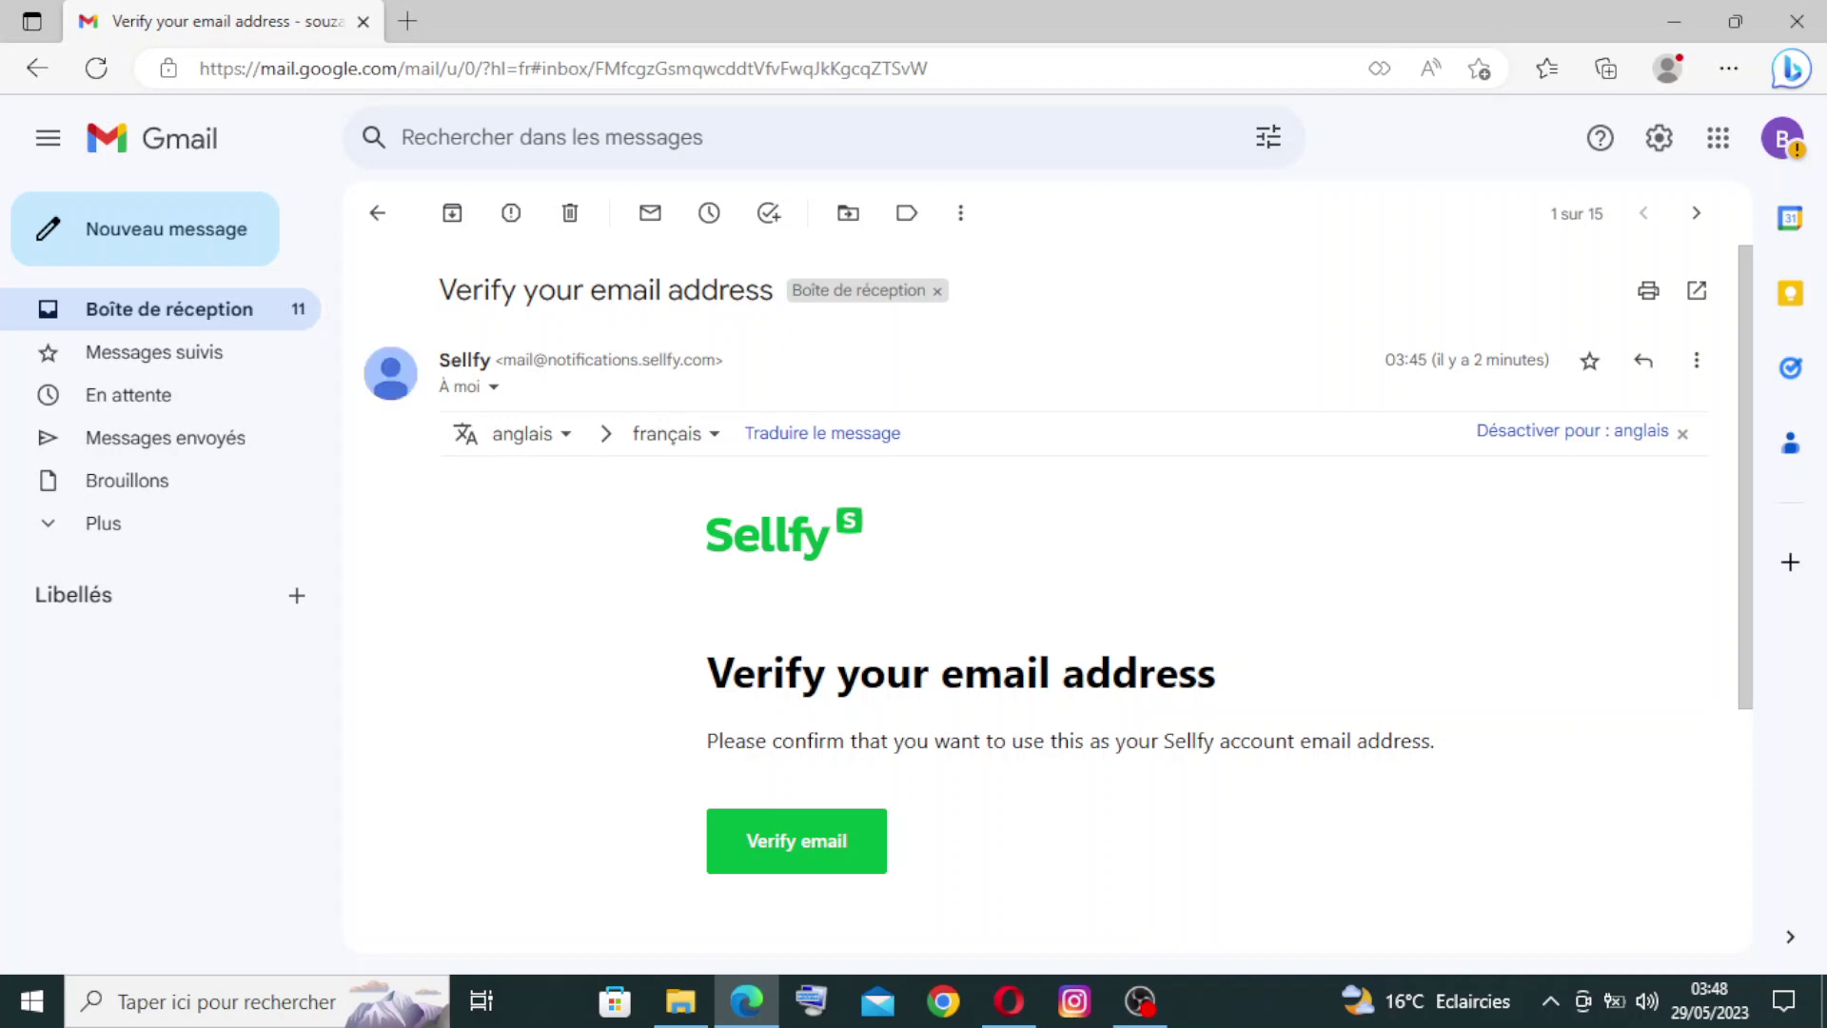
{"action": "left_click_drag", "start_coordinate": [1753, 388], "coordinate": [1764, 569]}
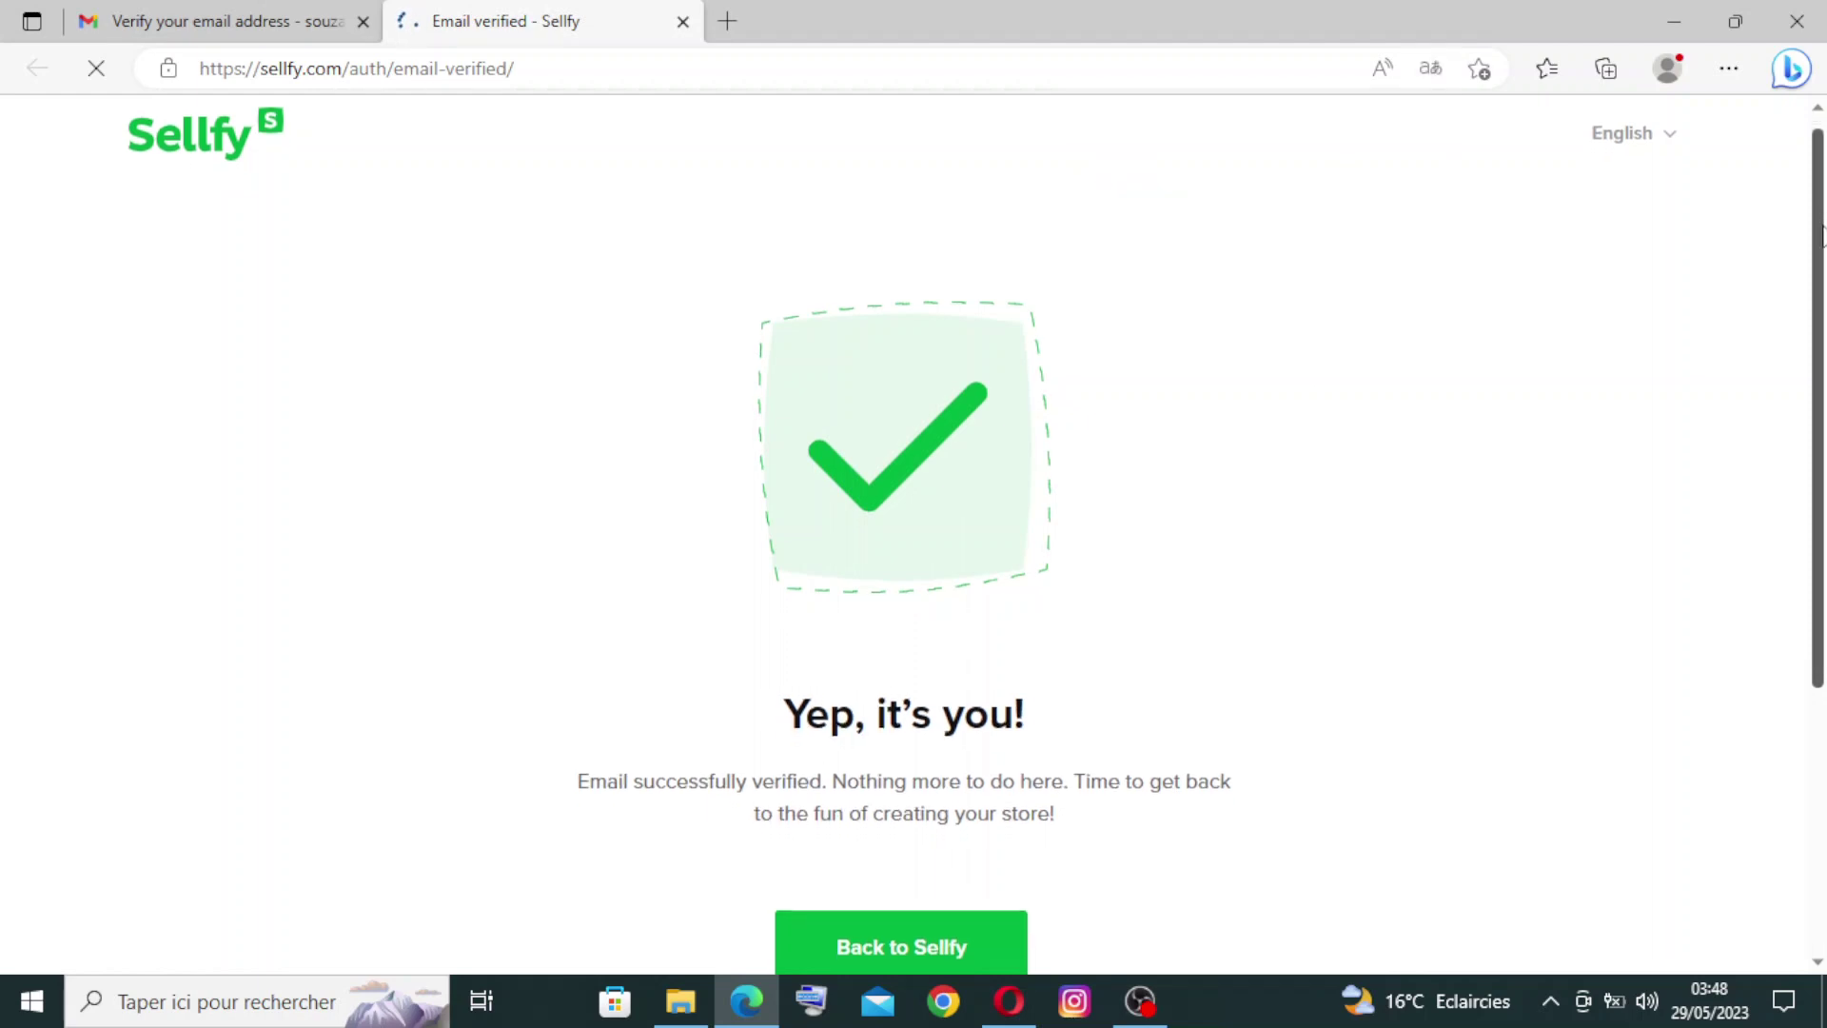
{"action": "scroll", "coordinate": [1300, 398], "scroll_direction": "down", "scroll_amount": 2}
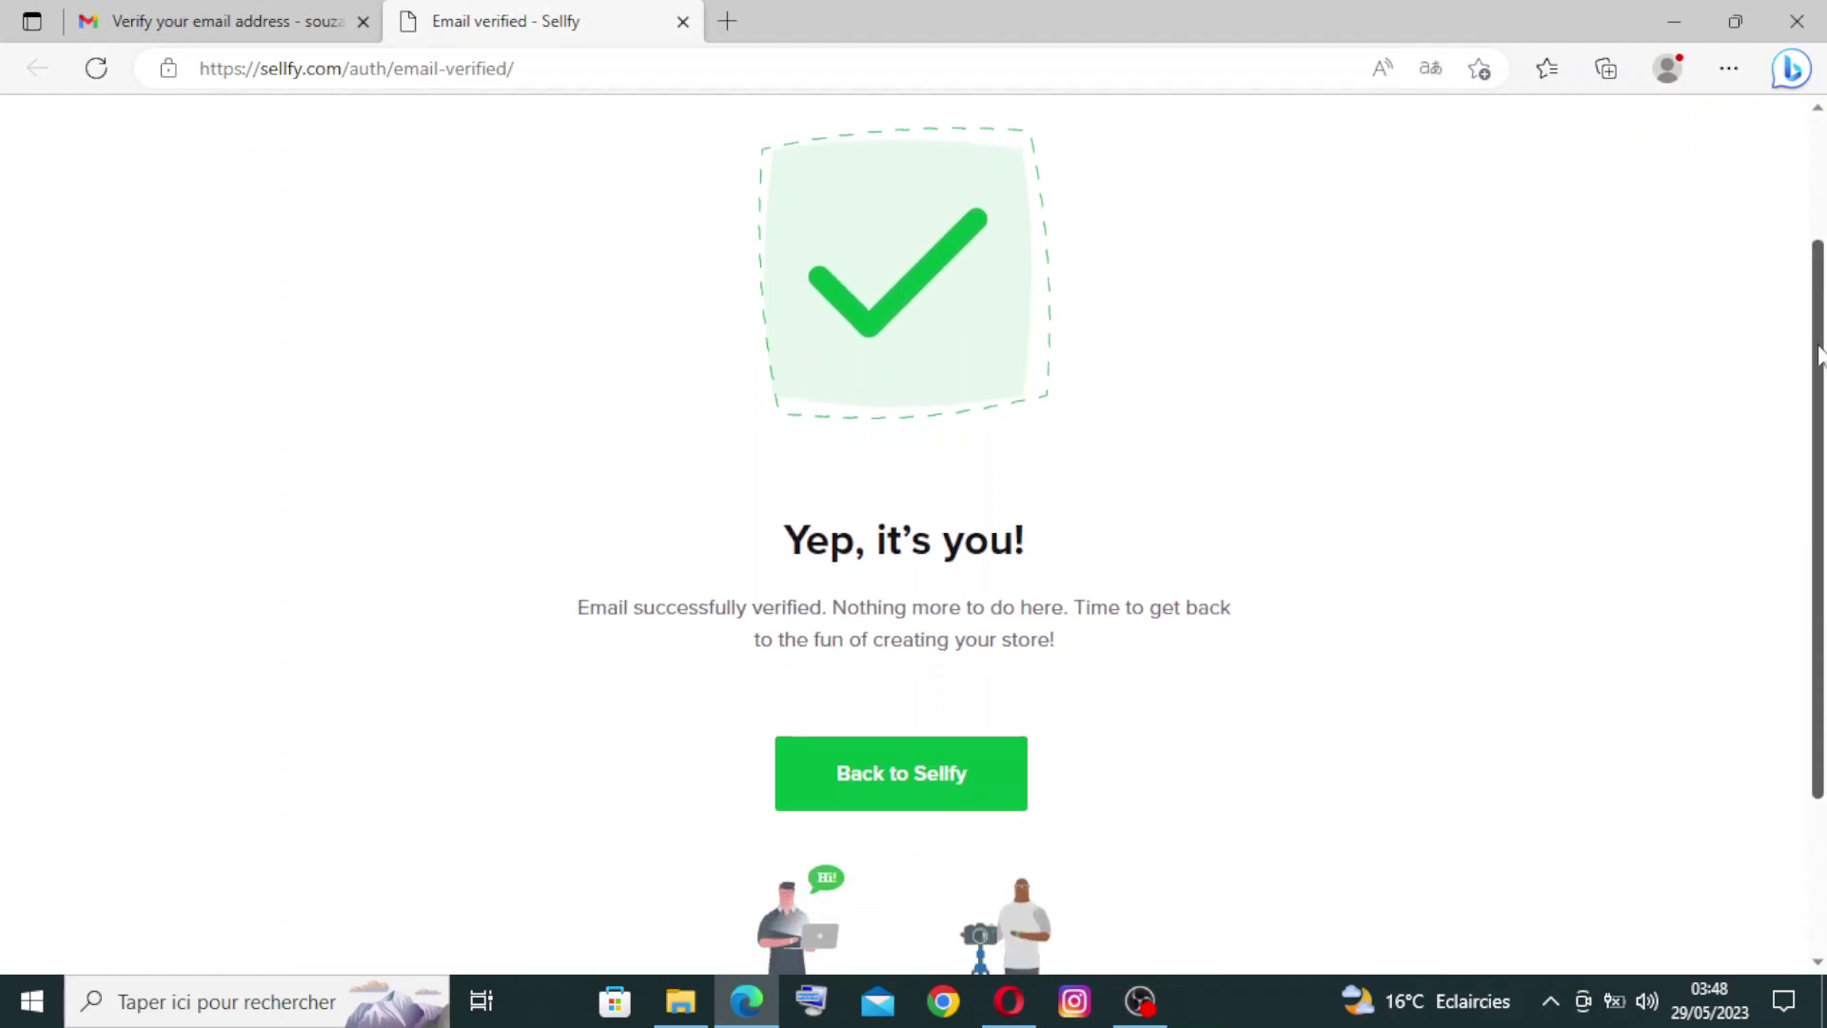
{"action": "scroll", "coordinate": [913, 571], "scroll_direction": "down", "scroll_amount": 2}
{"action": "left_click", "coordinate": [870, 682]}
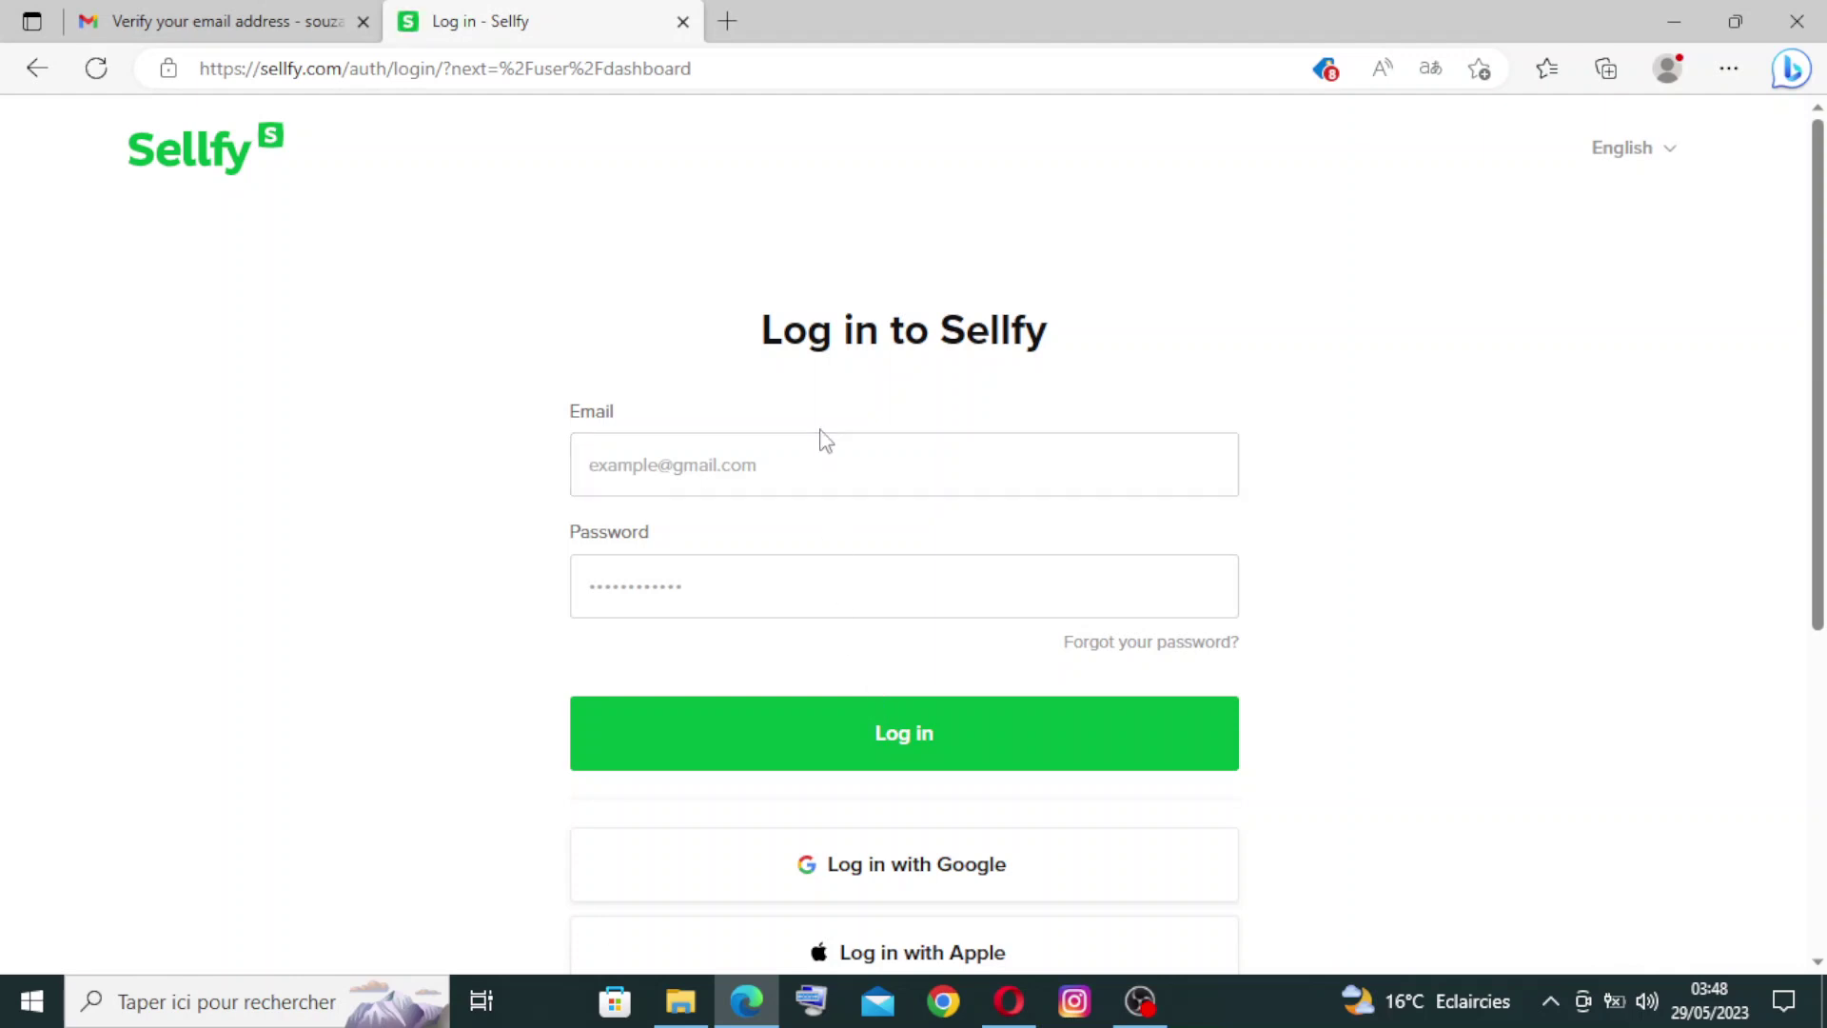
- Log in to Sellfy with the autofilled account email and password
{"action": "left_click", "coordinate": [815, 468]}
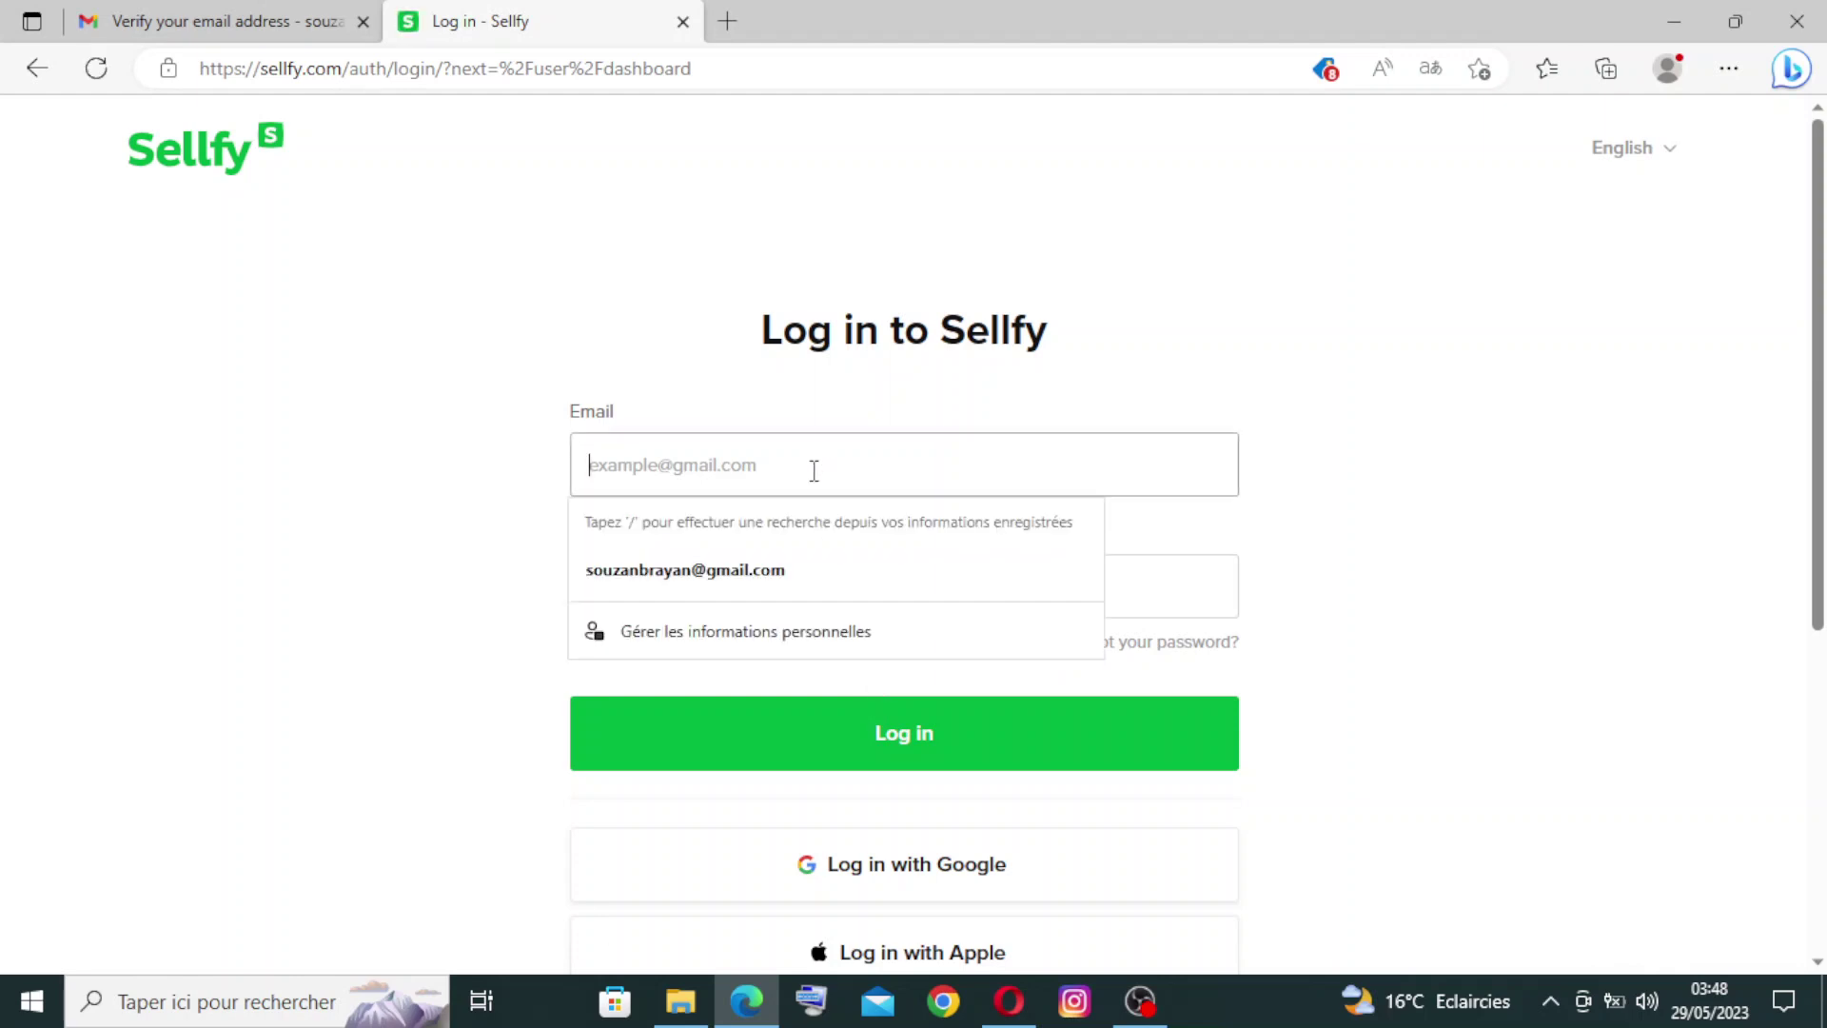
{"action": "left_click", "coordinate": [748, 570]}
{"action": "left_click", "coordinate": [742, 586]}
{"action": "type", "text": "••••••"}
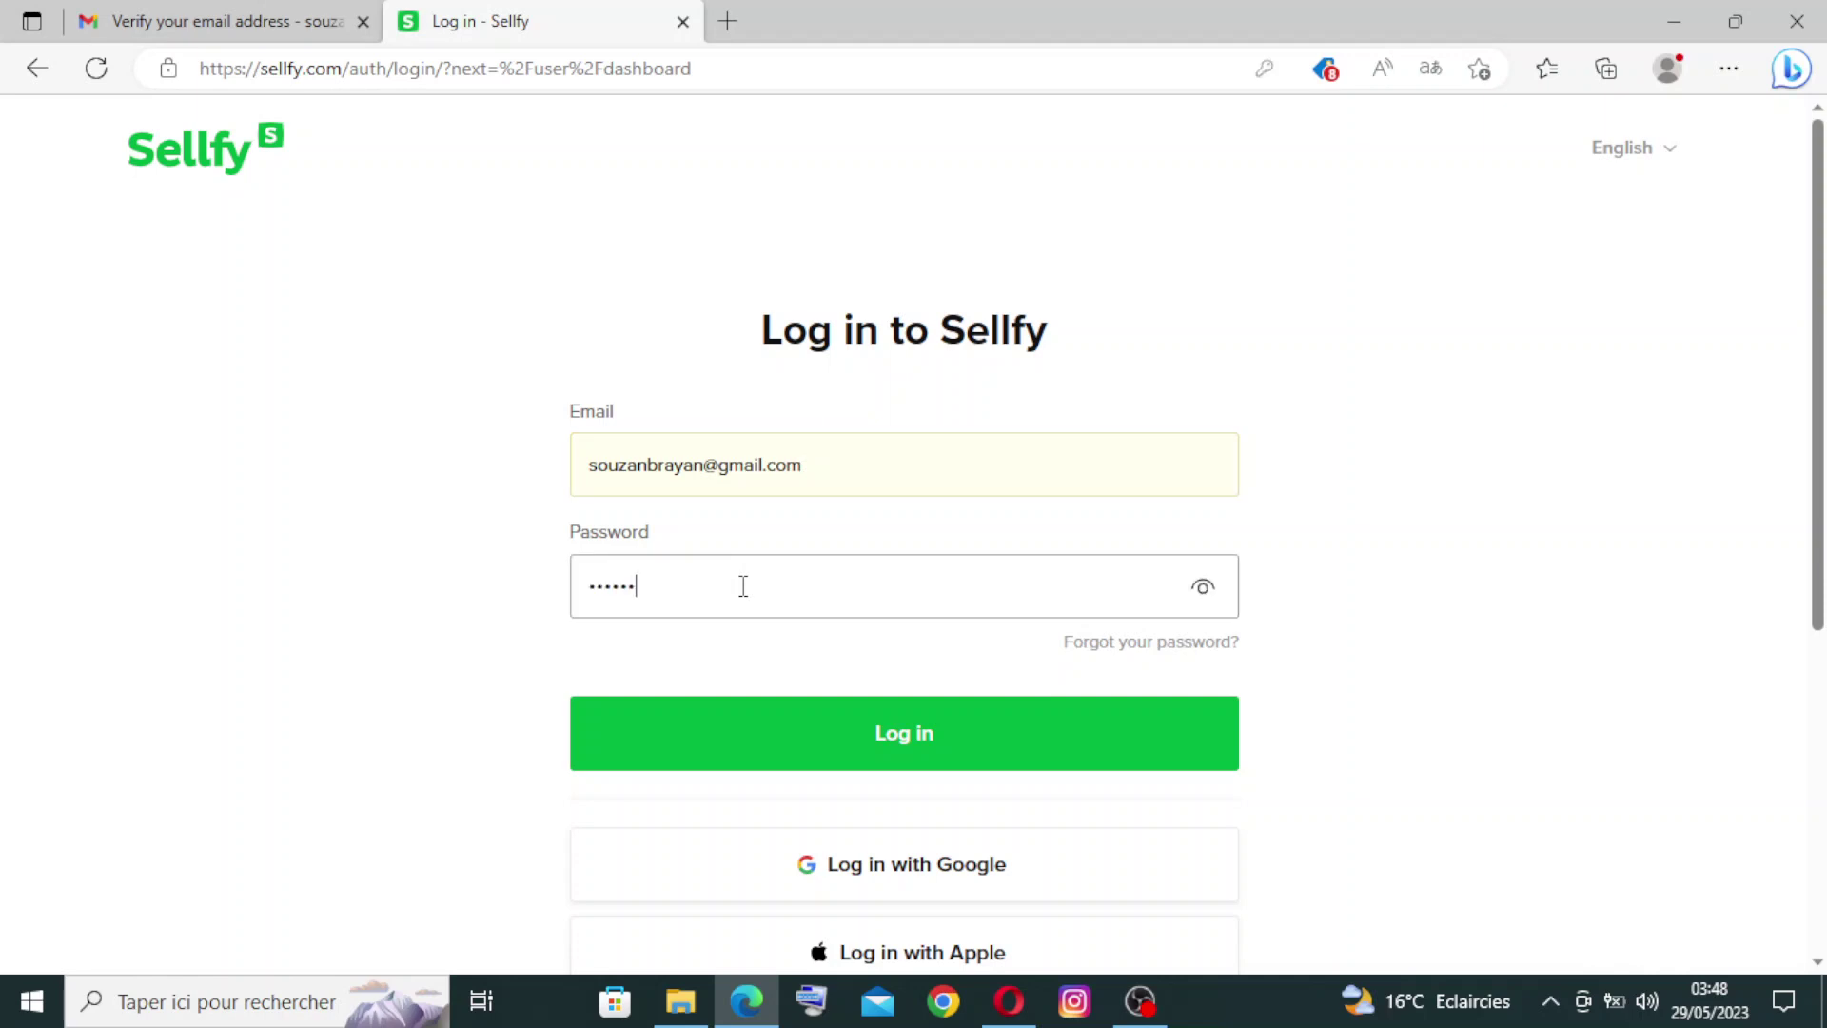
{"action": "type", "text": "••"}
{"action": "type", "text": "••••••••"}
{"action": "left_click", "coordinate": [925, 738]}
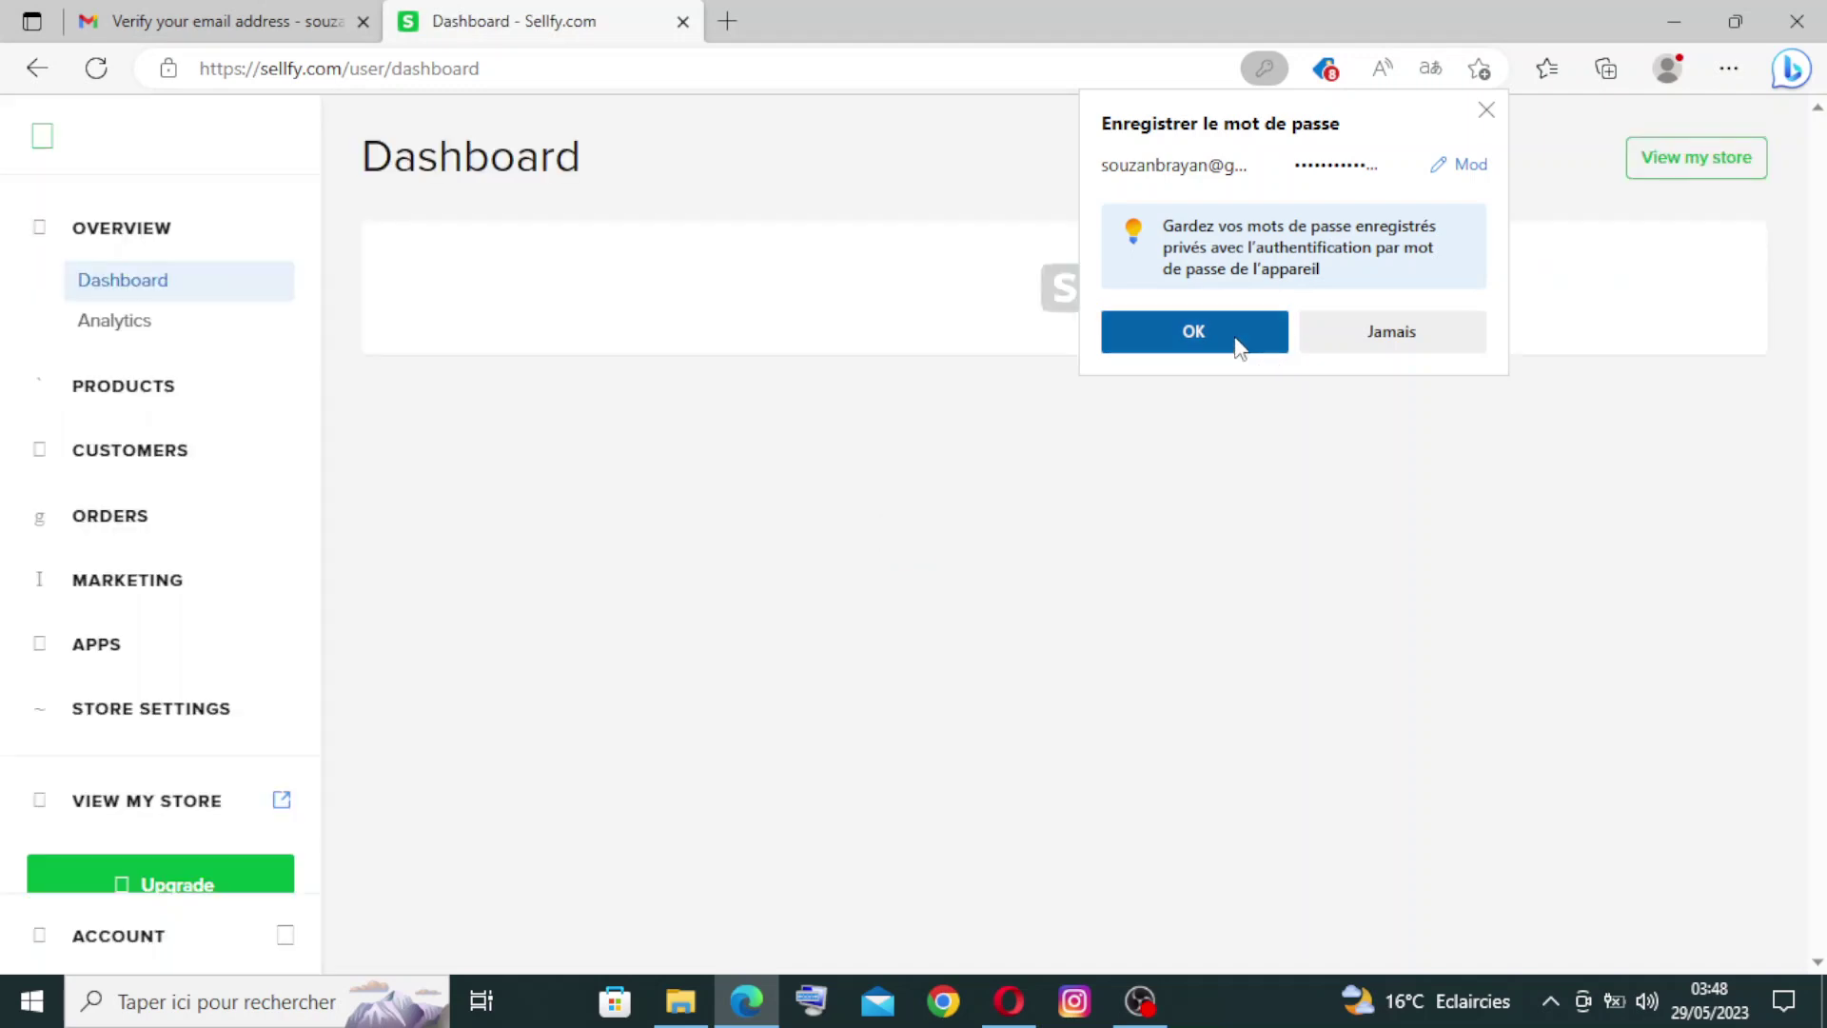
- Save the login password and show the 'Customize your store' checklist step
{"action": "left_click", "coordinate": [1194, 332]}
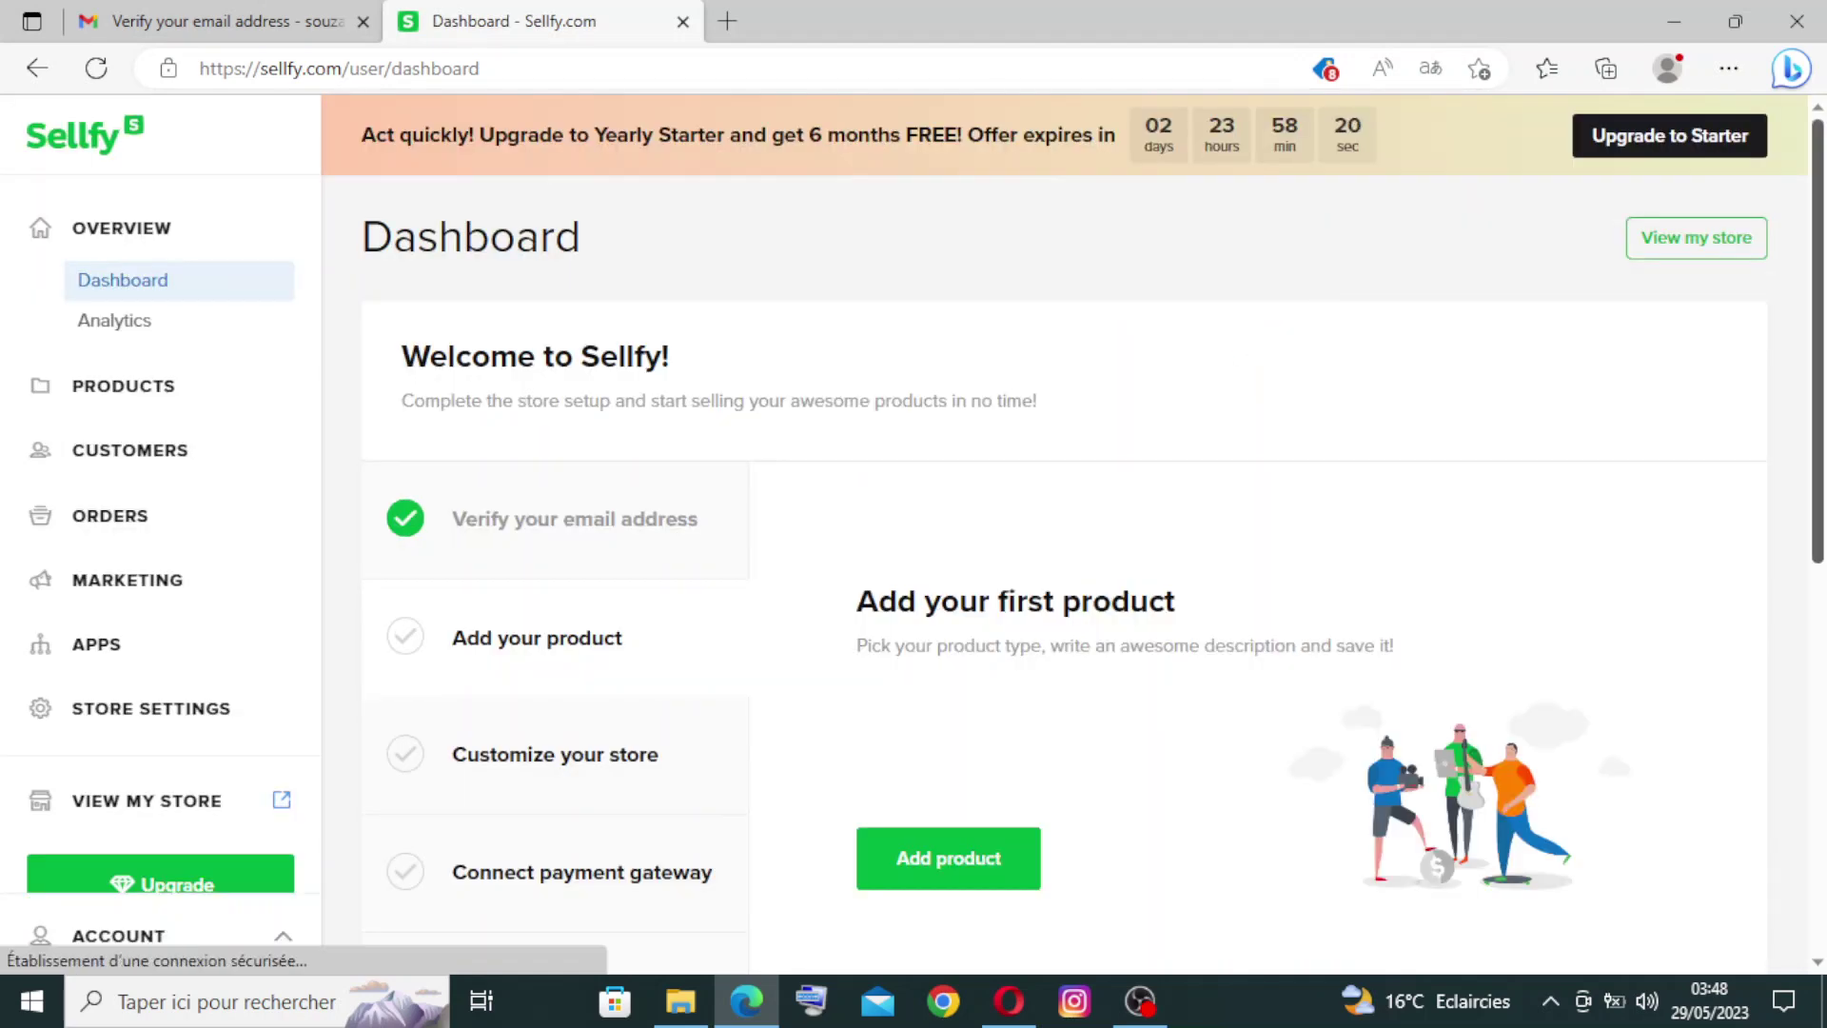
{"action": "scroll", "coordinate": [1070, 570], "scroll_direction": "down", "scroll_amount": 2}
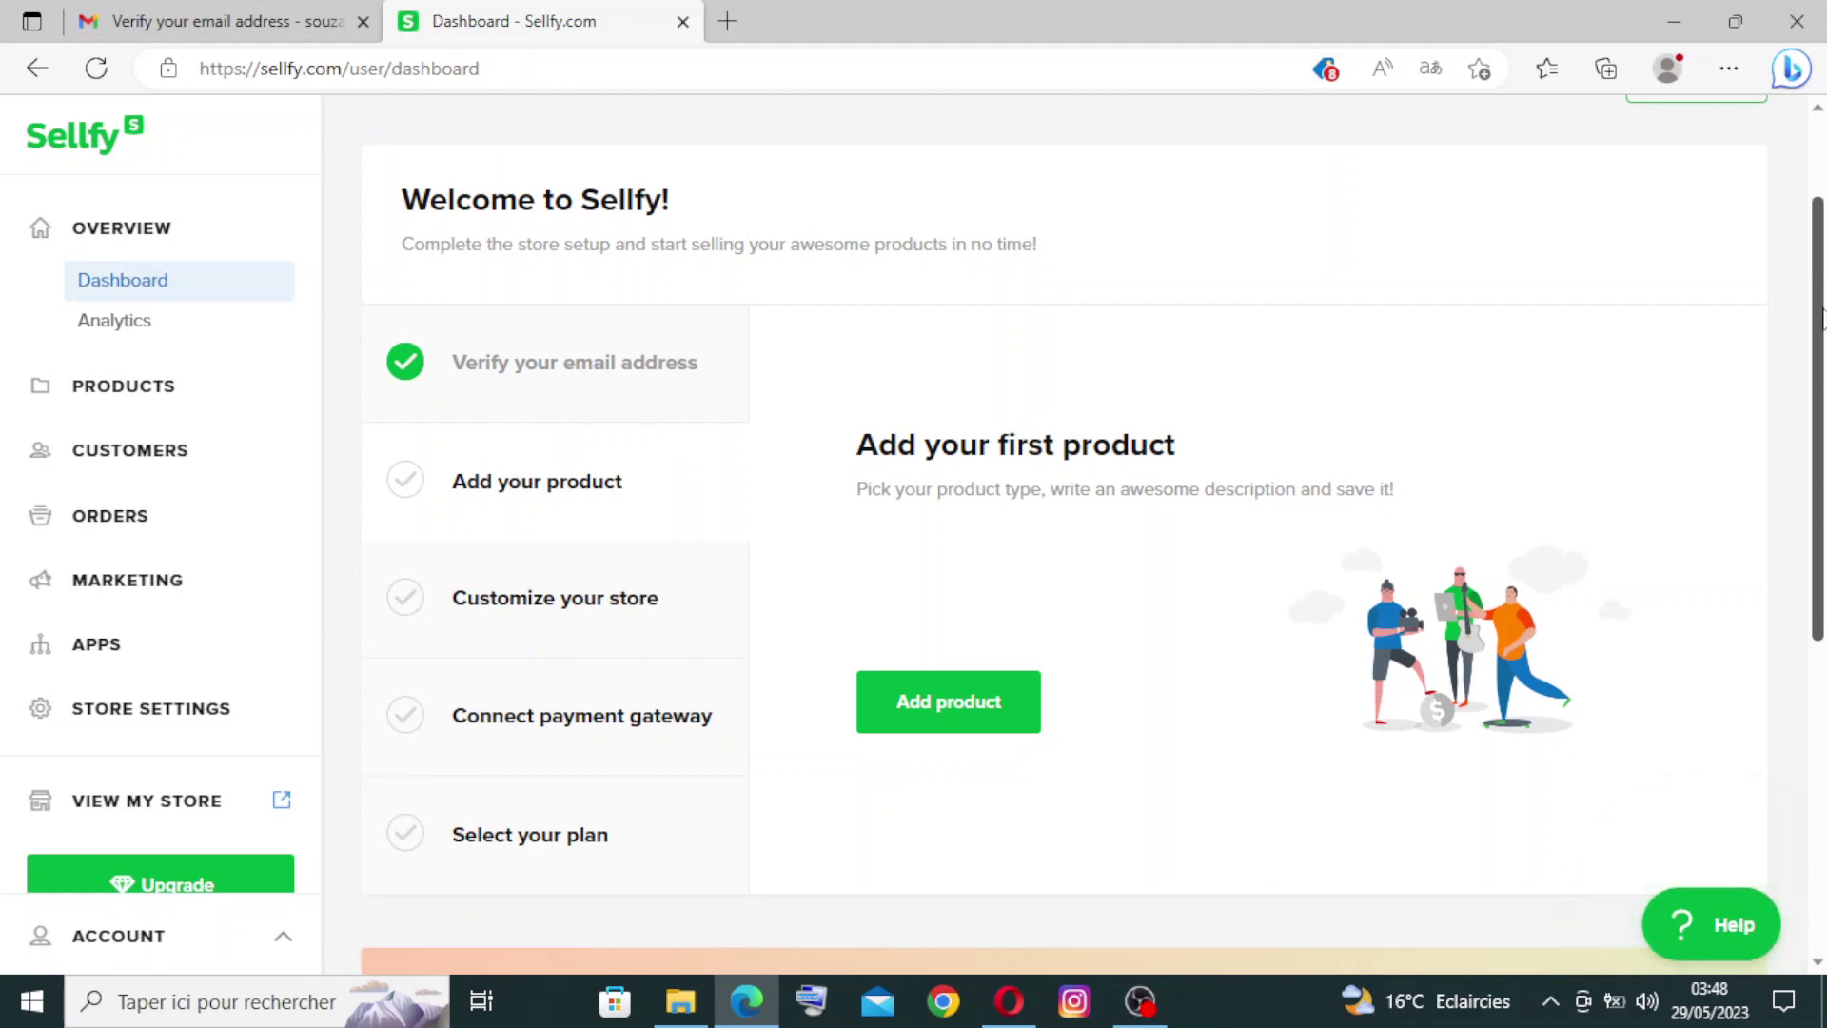
{"action": "scroll", "coordinate": [1071, 571], "scroll_direction": "down", "scroll_amount": 1}
{"action": "scroll", "coordinate": [1198, 601], "scroll_direction": "down", "scroll_amount": 1}
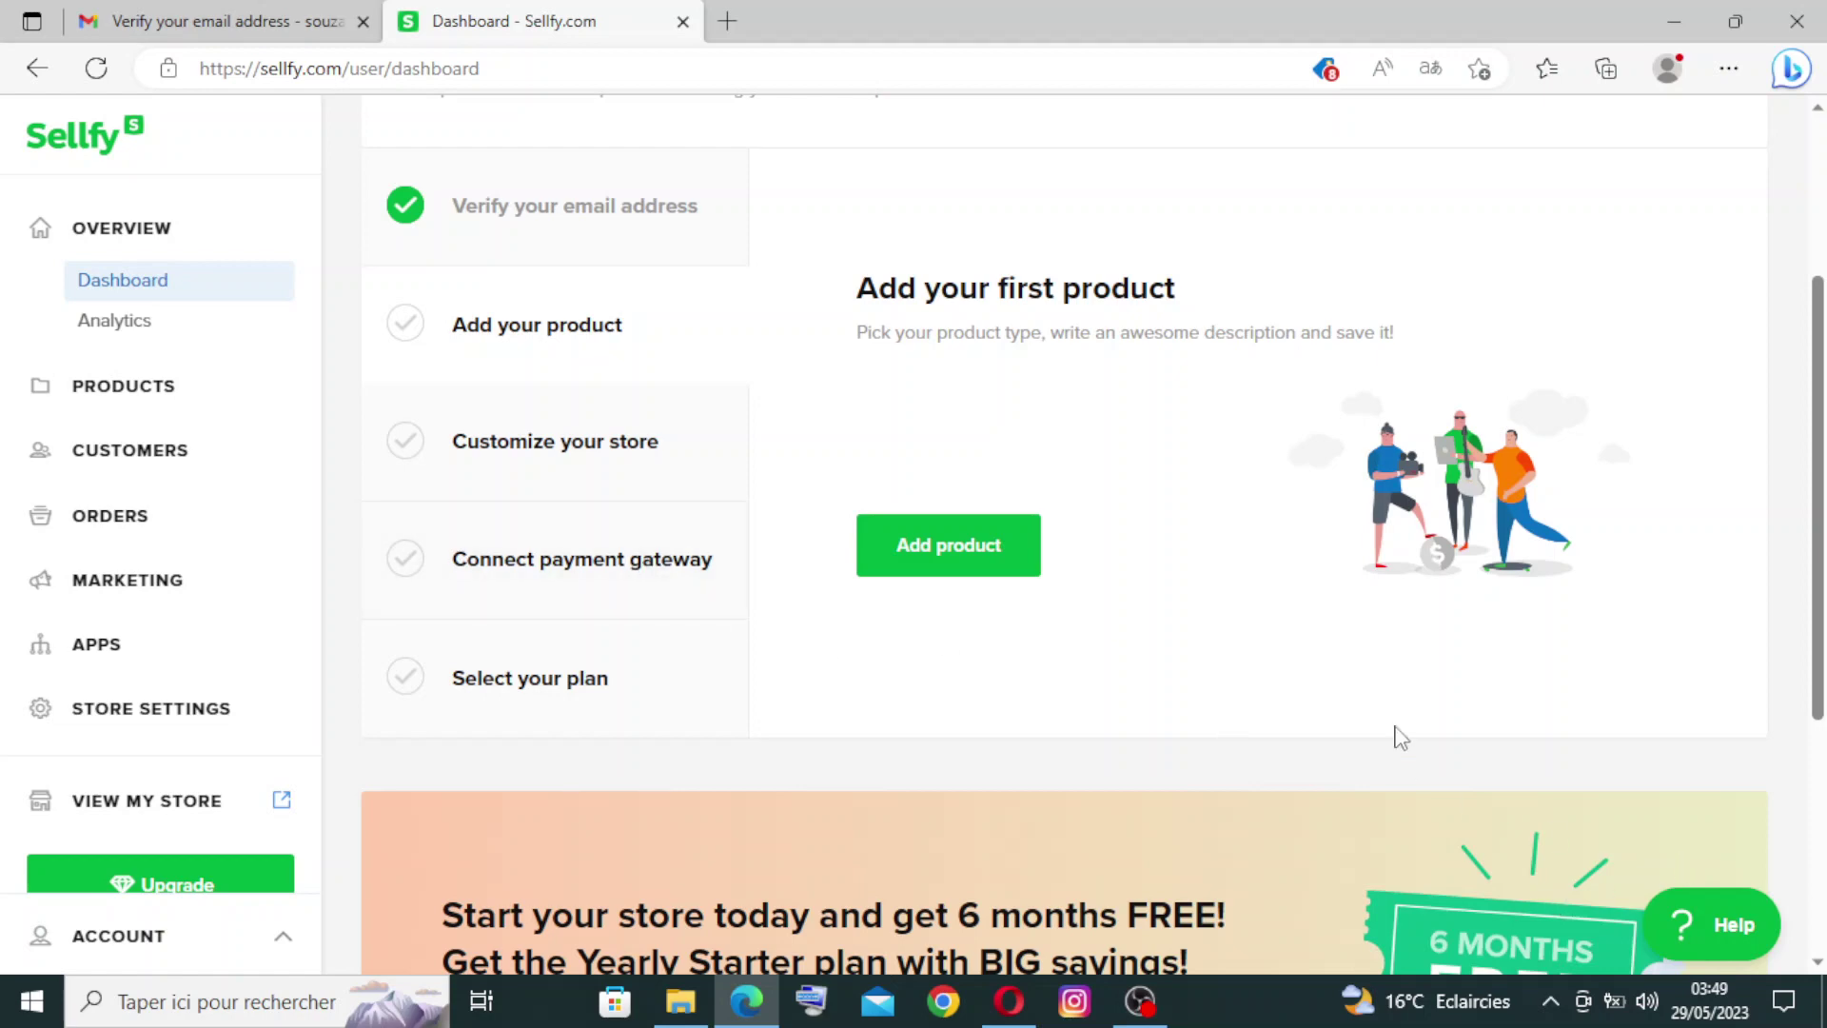
{"action": "key", "text": "ctrl+f"}
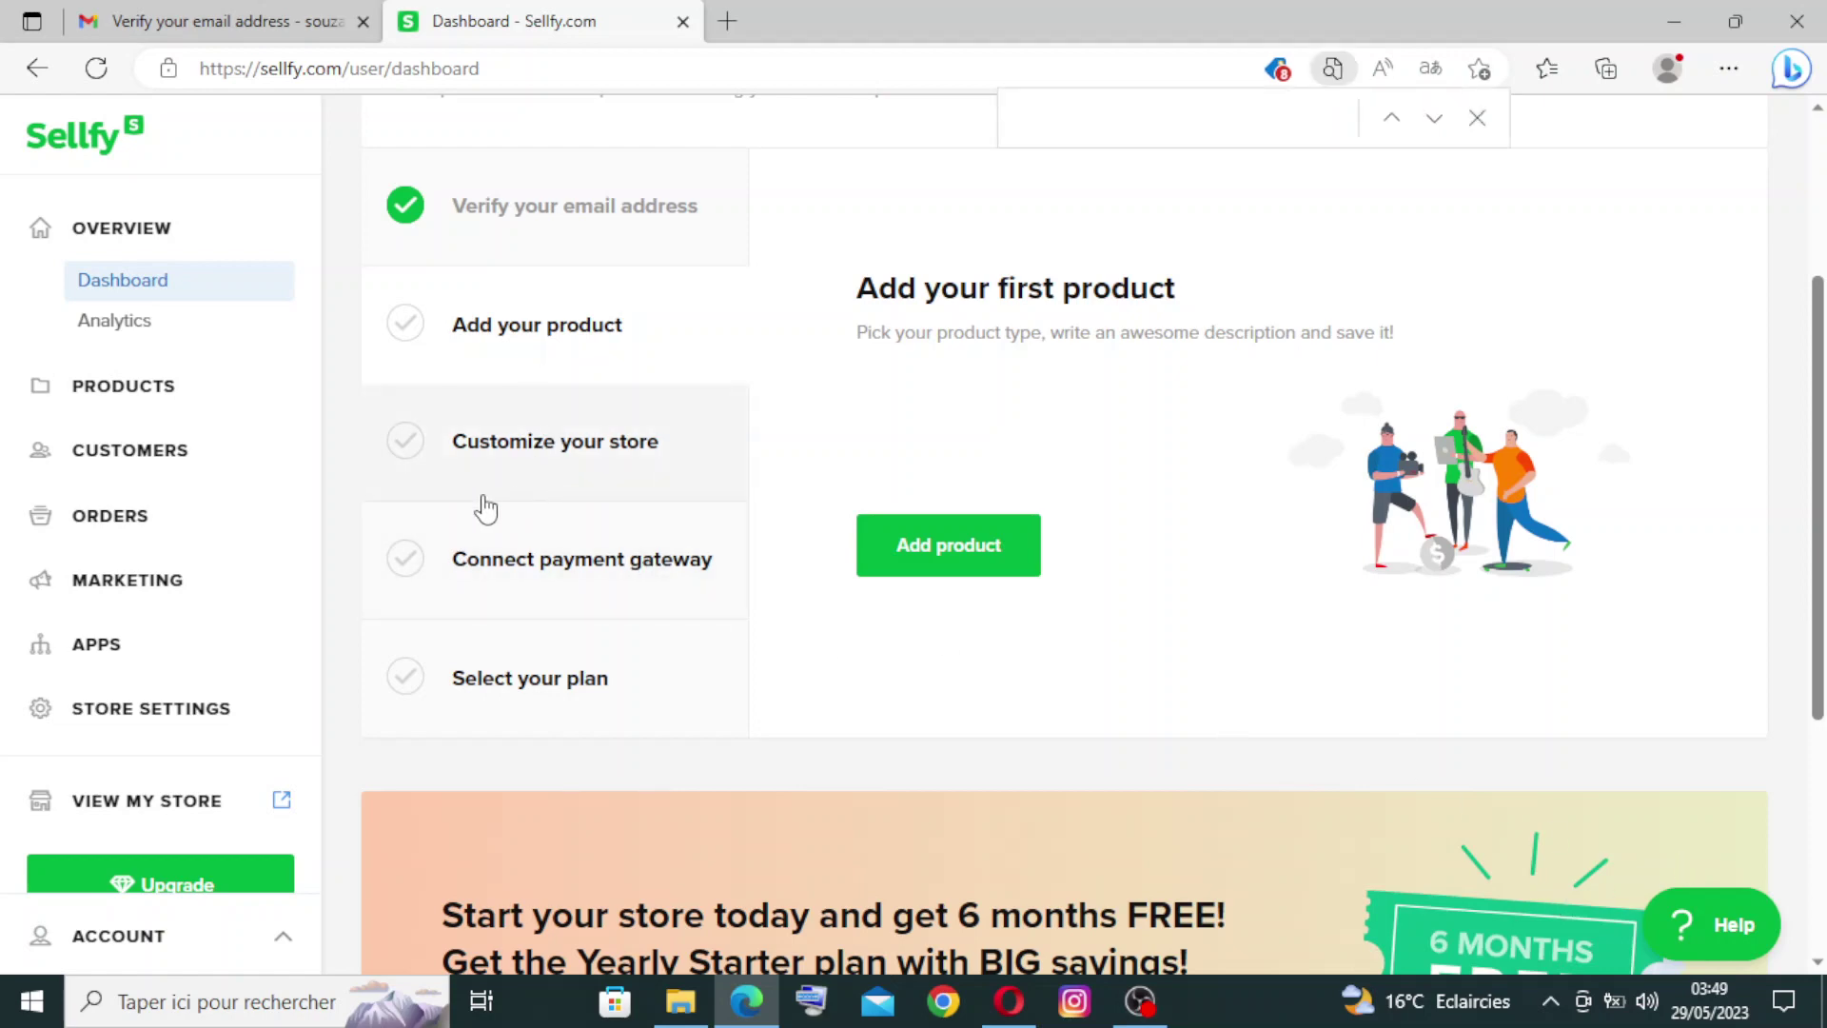
{"action": "left_click", "coordinate": [614, 471]}
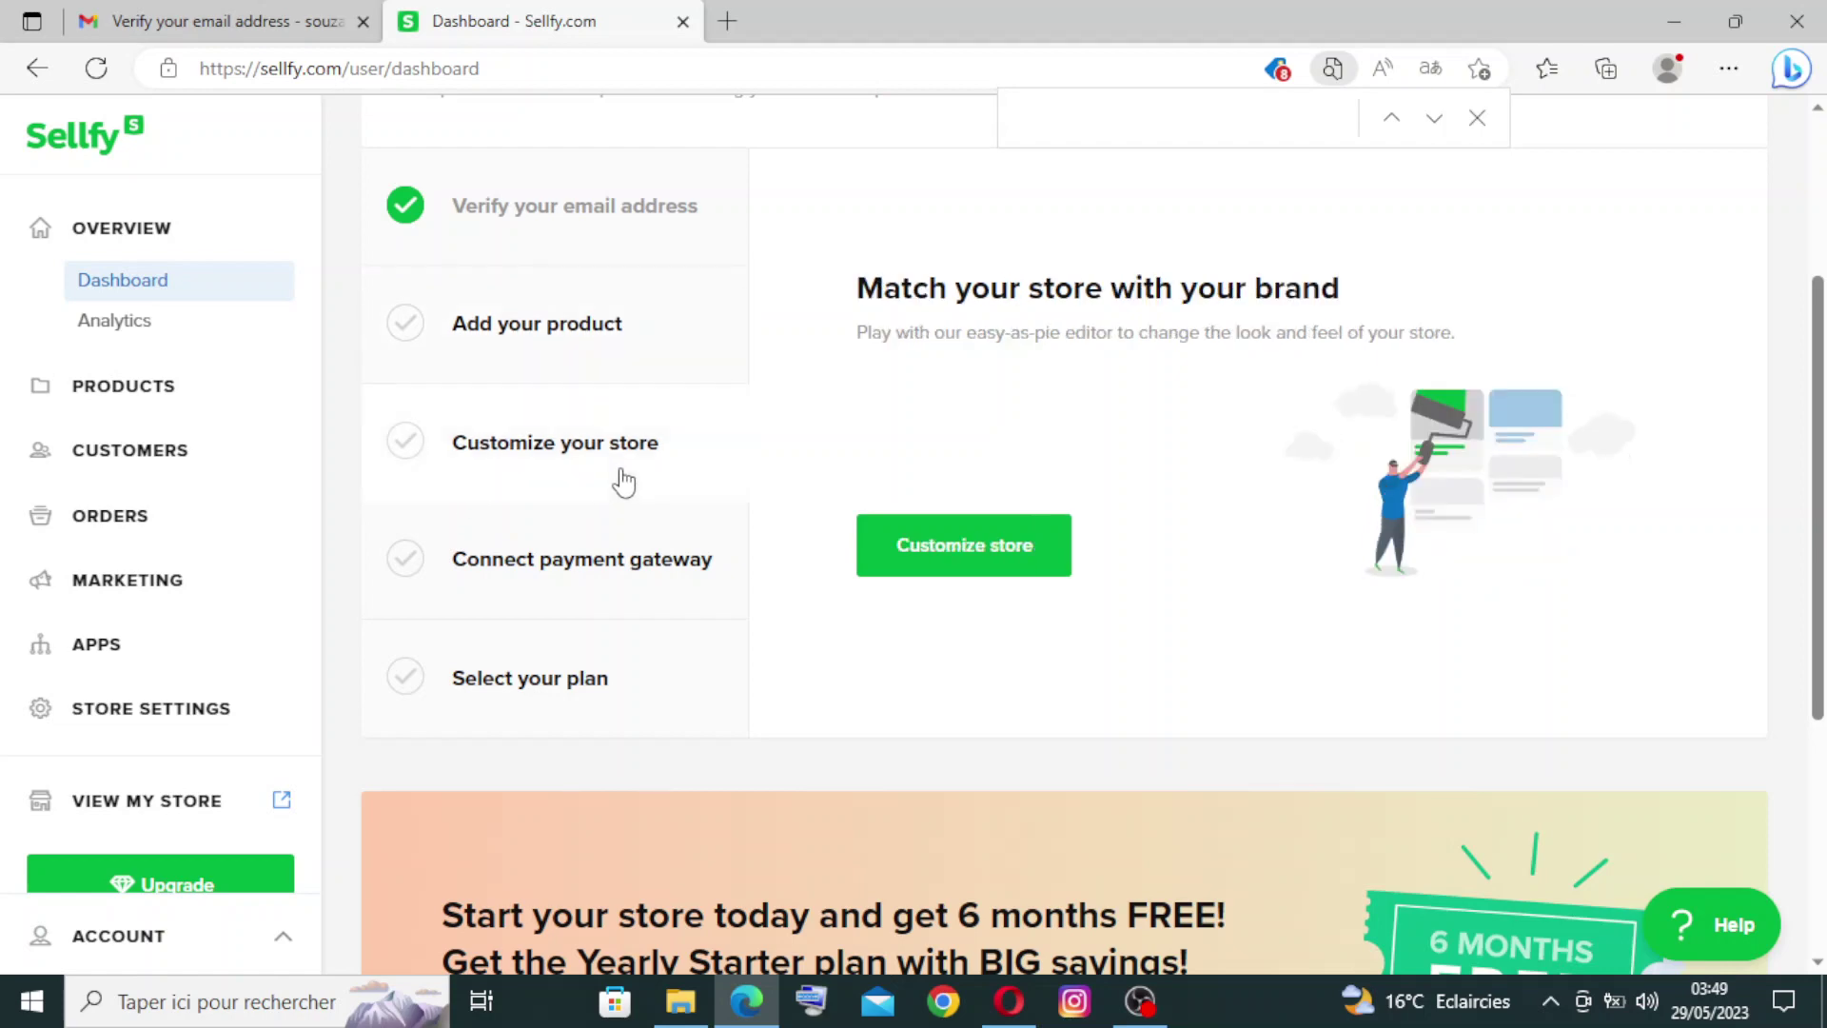
- In store customization, keep English as the language and enable Down for maintenance mode
{"action": "left_click", "coordinate": [985, 534]}
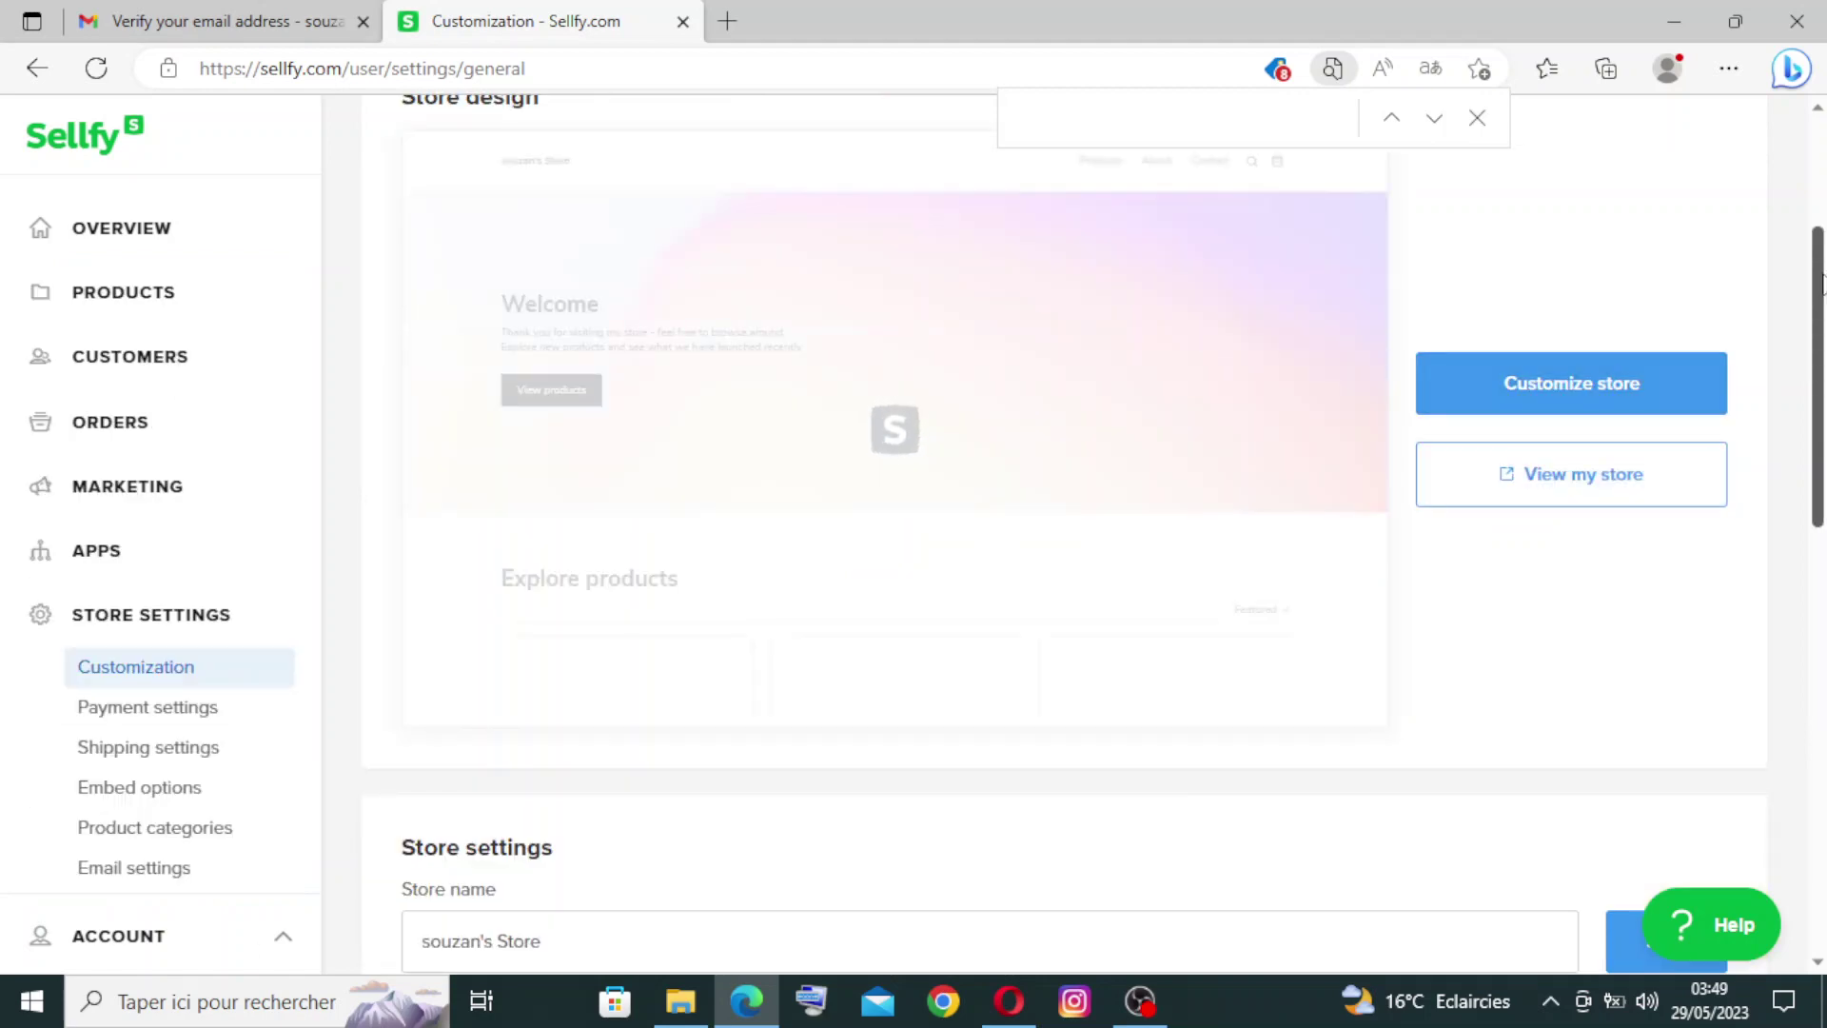
{"action": "mouse_move", "coordinate": [1820, 278]}
{"action": "left_mouse_down"}
{"action": "mouse_move", "coordinate": [1820, 216]}
{"action": "mouse_move", "coordinate": [1820, 254]}
{"action": "left_mouse_up"}
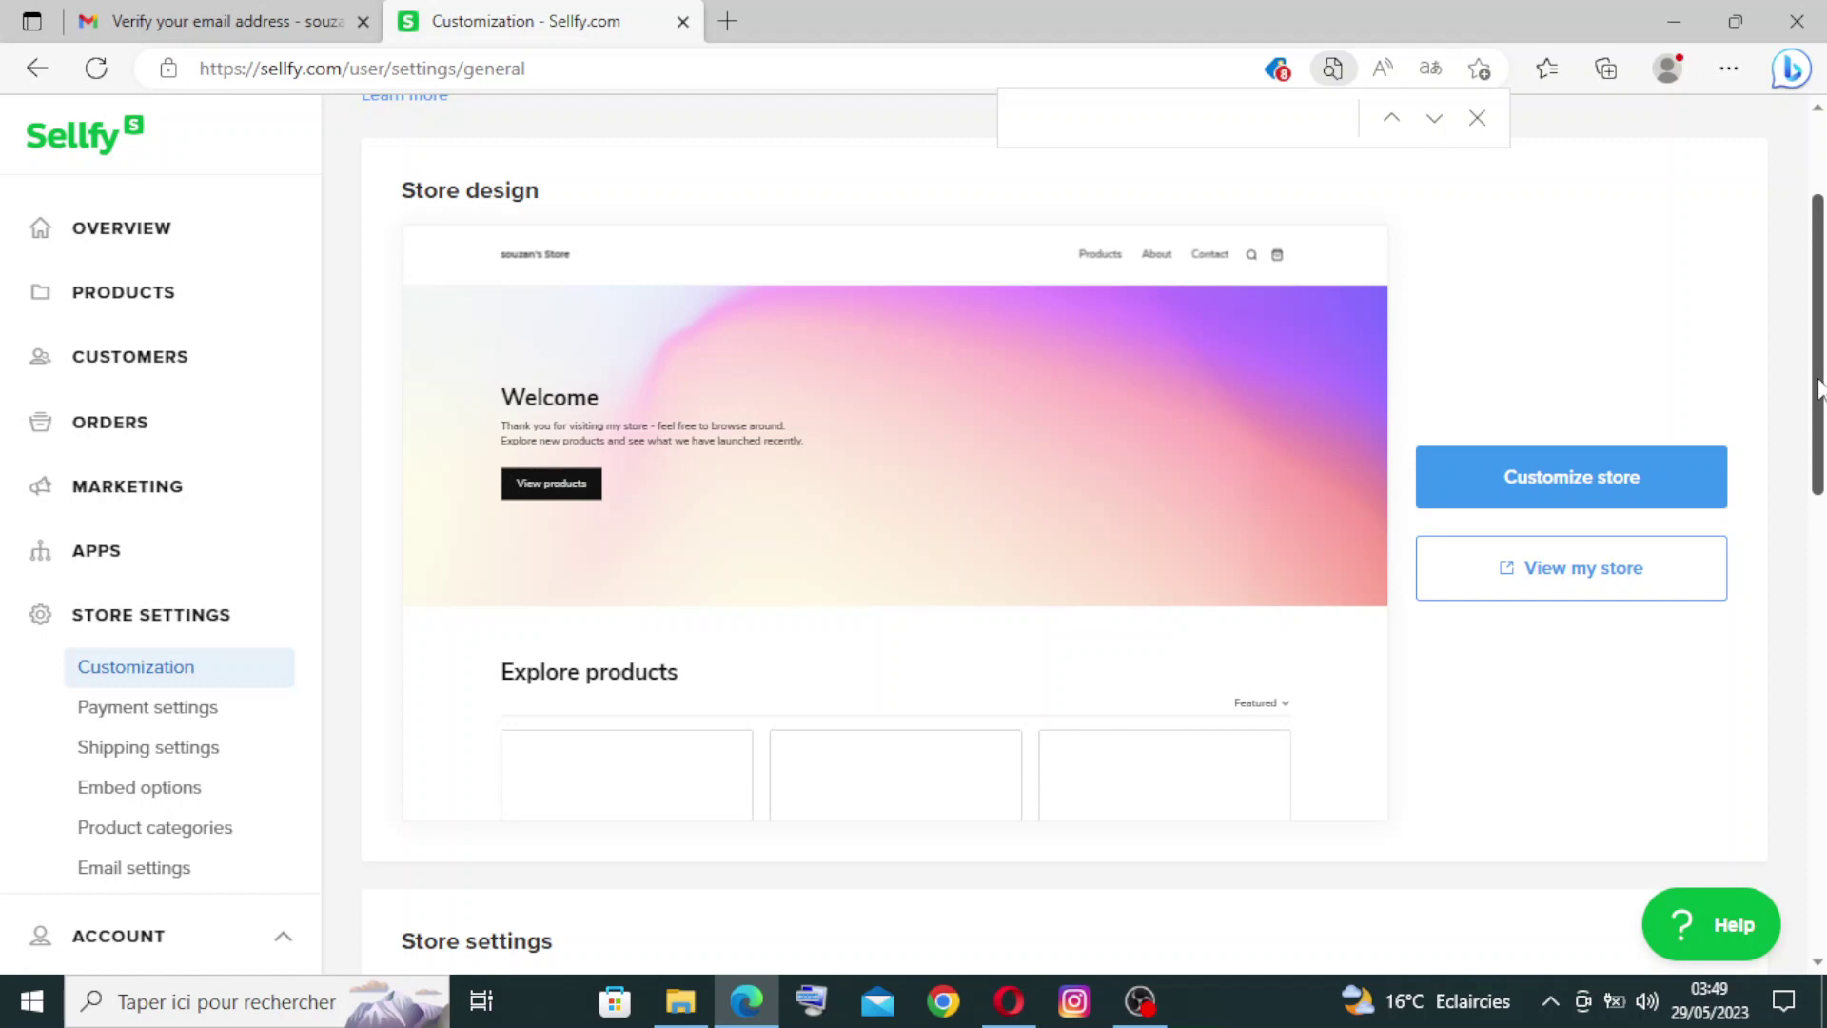
{"action": "left_click_drag", "start_coordinate": [1817, 385], "coordinate": [1817, 728]}
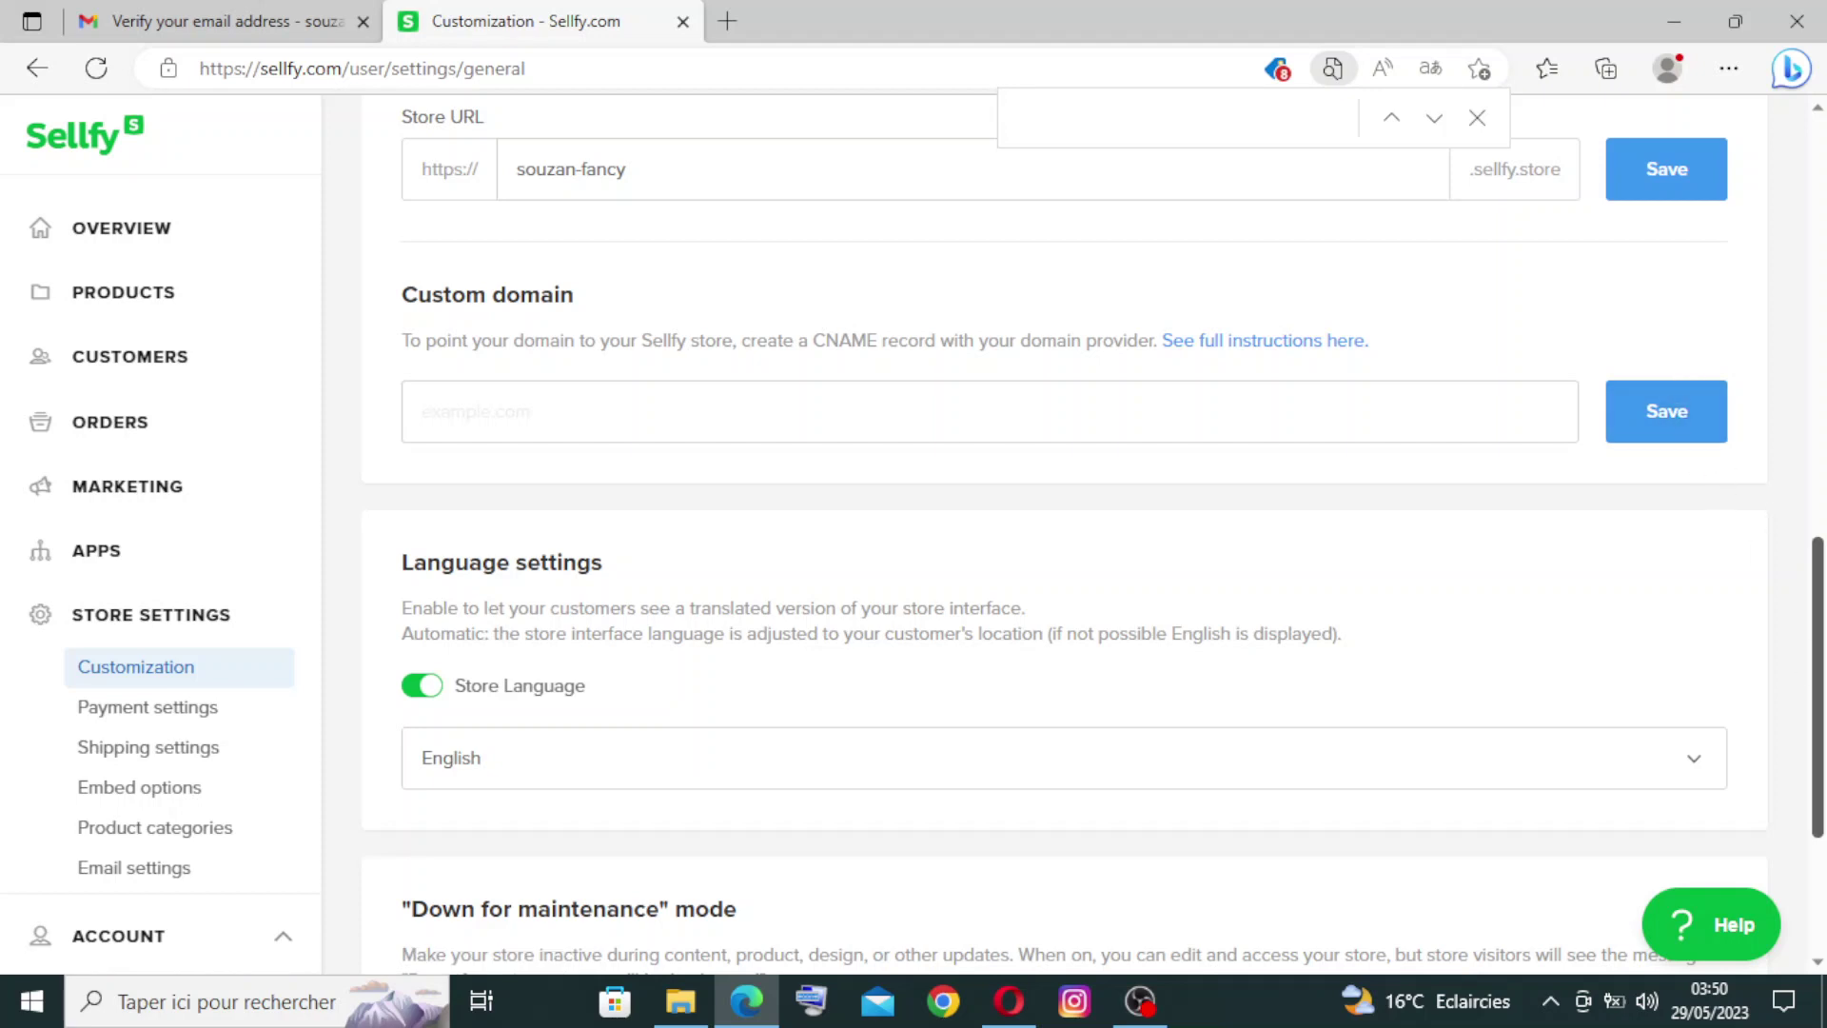
{"action": "left_click_drag", "start_coordinate": [1817, 585], "coordinate": [1816, 672]}
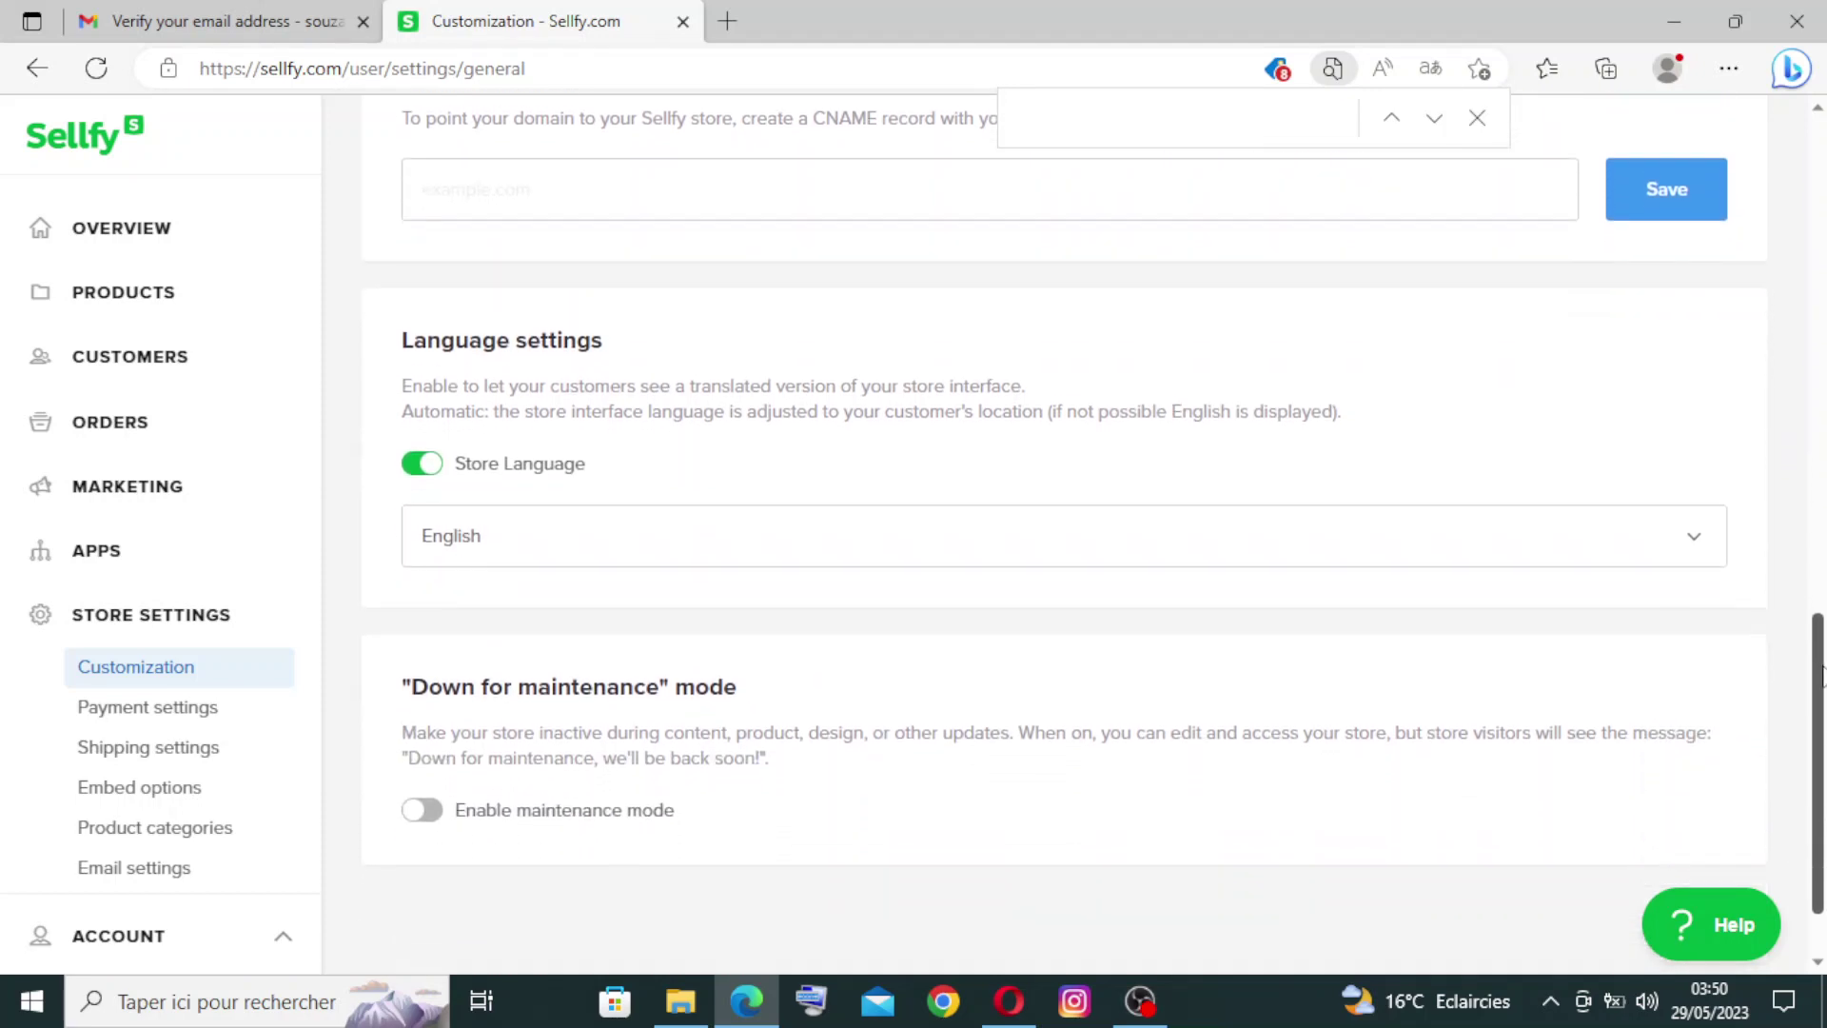
{"action": "left_click", "coordinate": [1696, 539]}
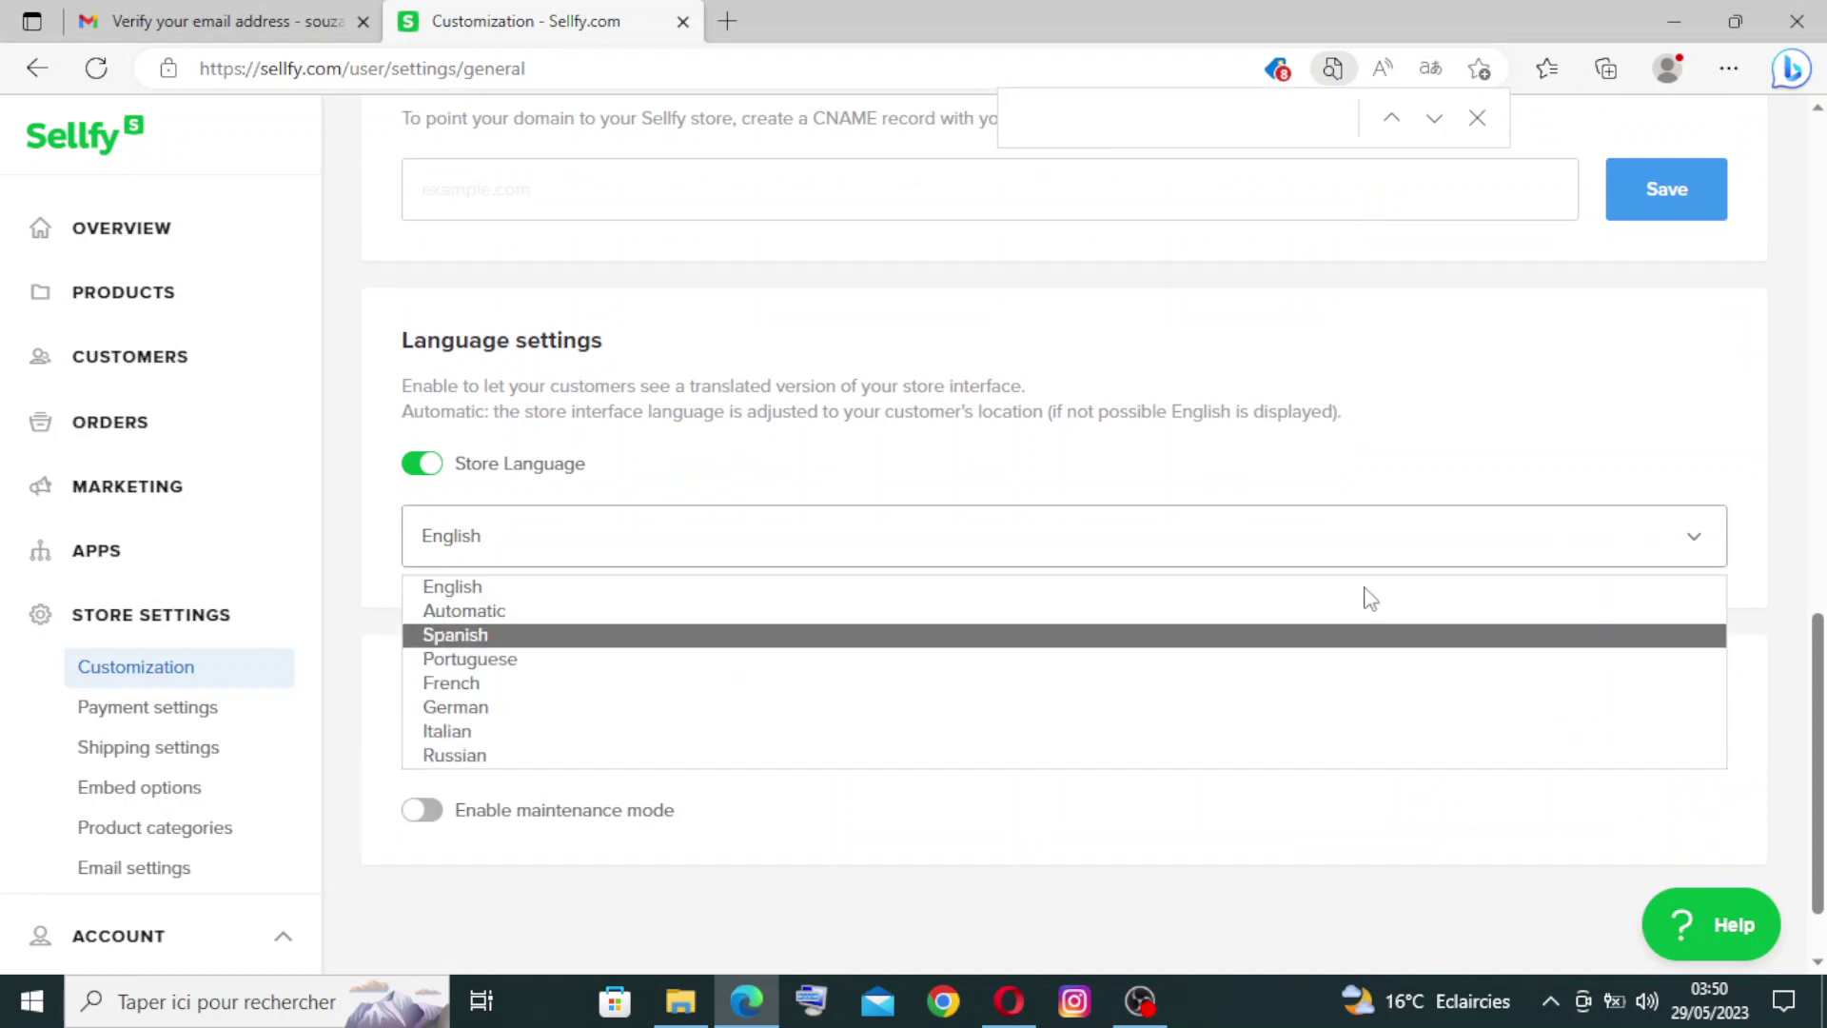
{"action": "left_click", "coordinate": [1784, 351]}
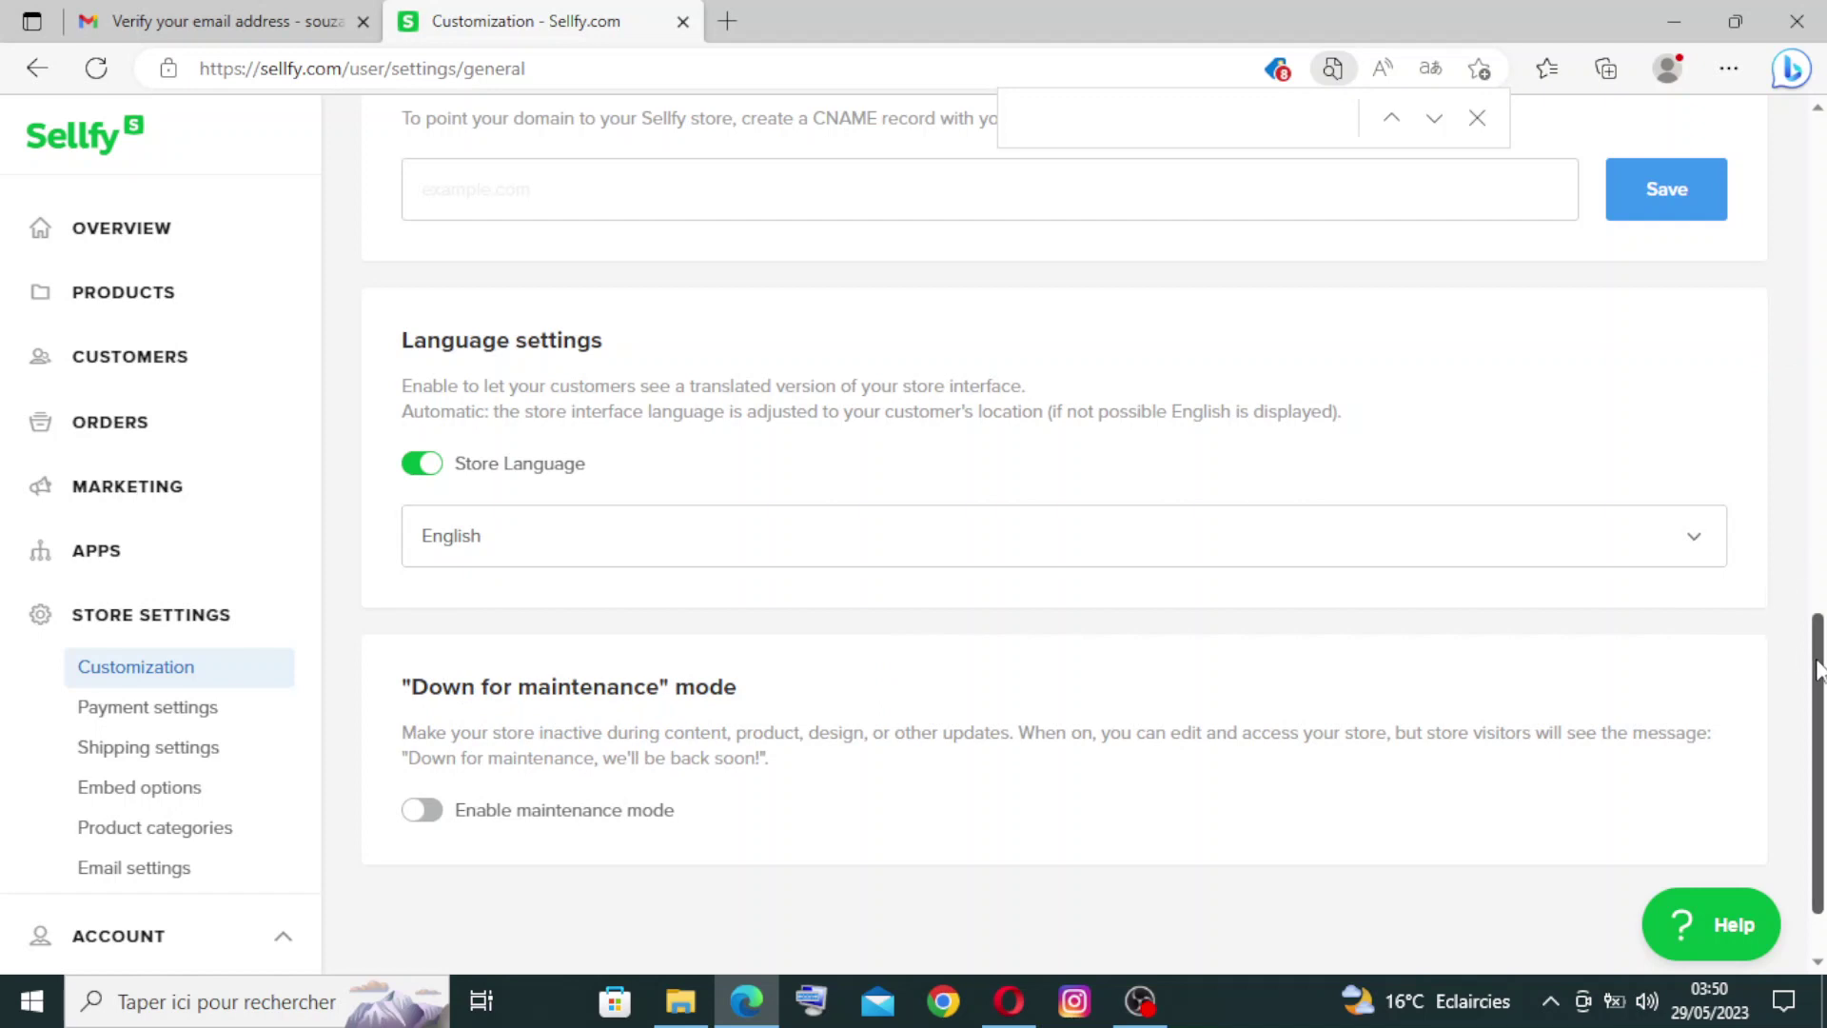
{"action": "left_click_drag", "start_coordinate": [1818, 663], "coordinate": [1817, 699]}
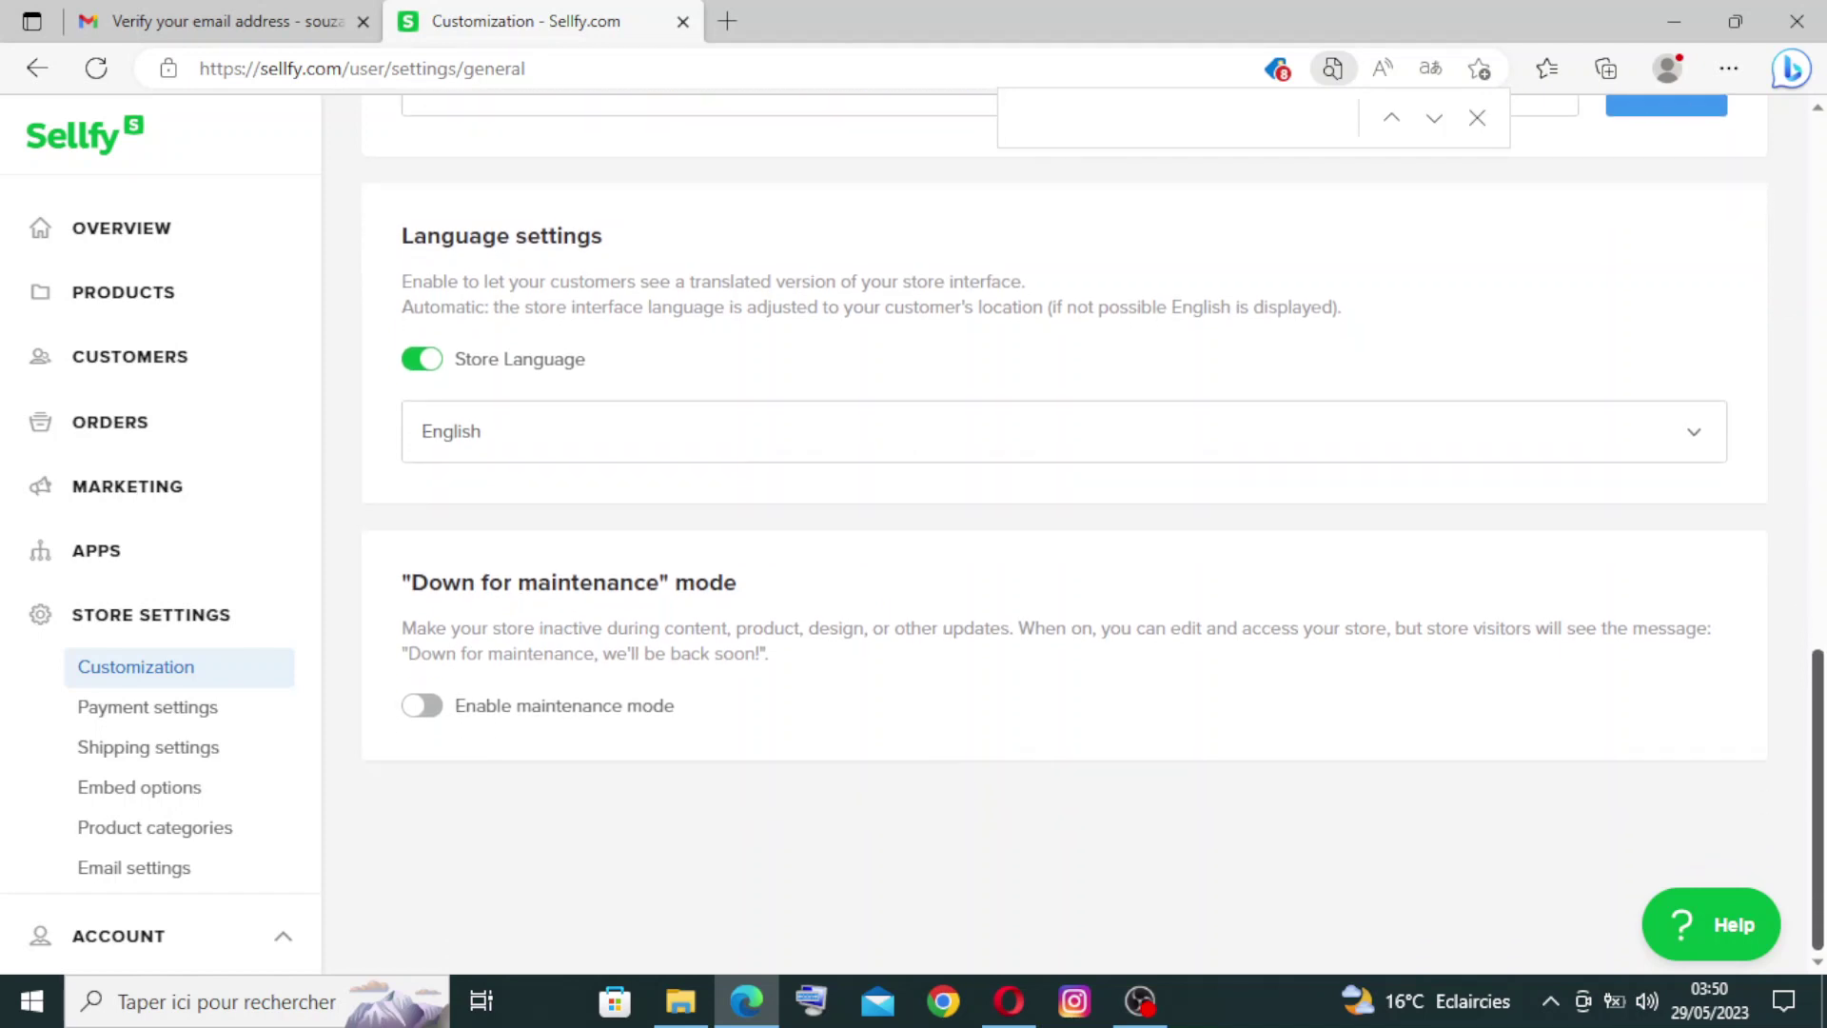
{"action": "left_click", "coordinate": [417, 709]}
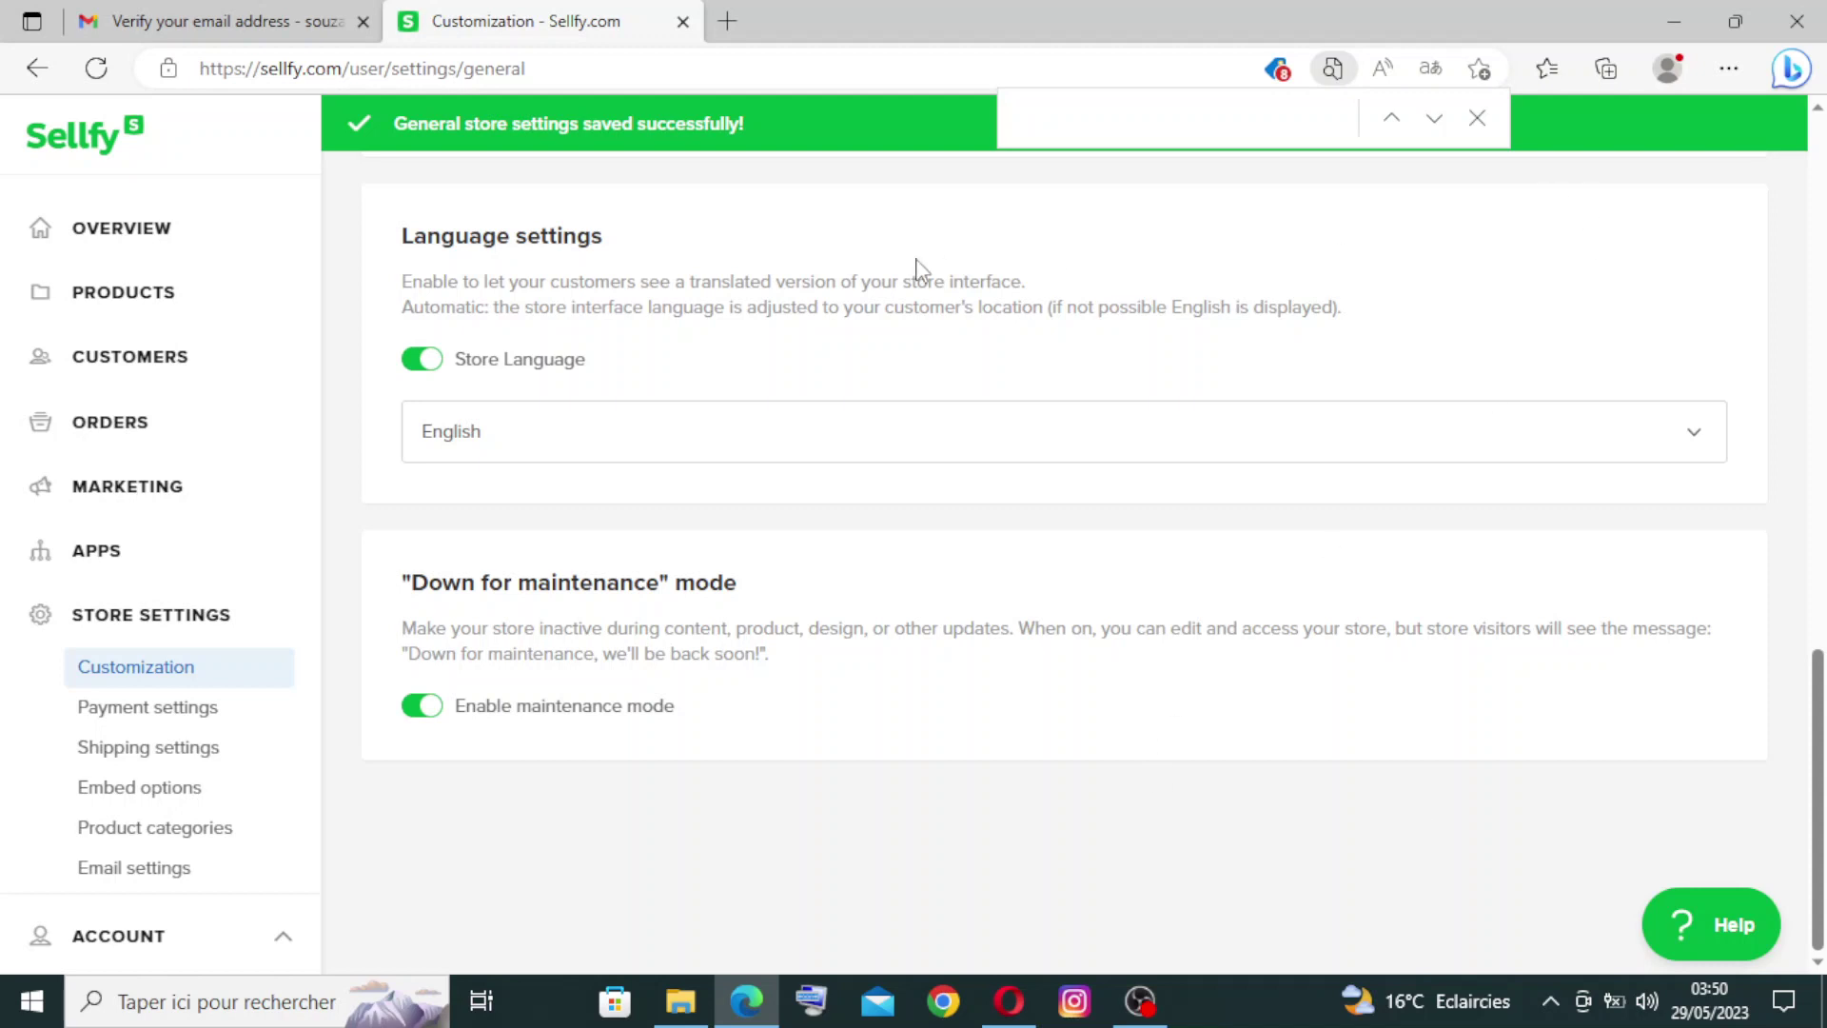
{"action": "left_click", "coordinate": [36, 69]}
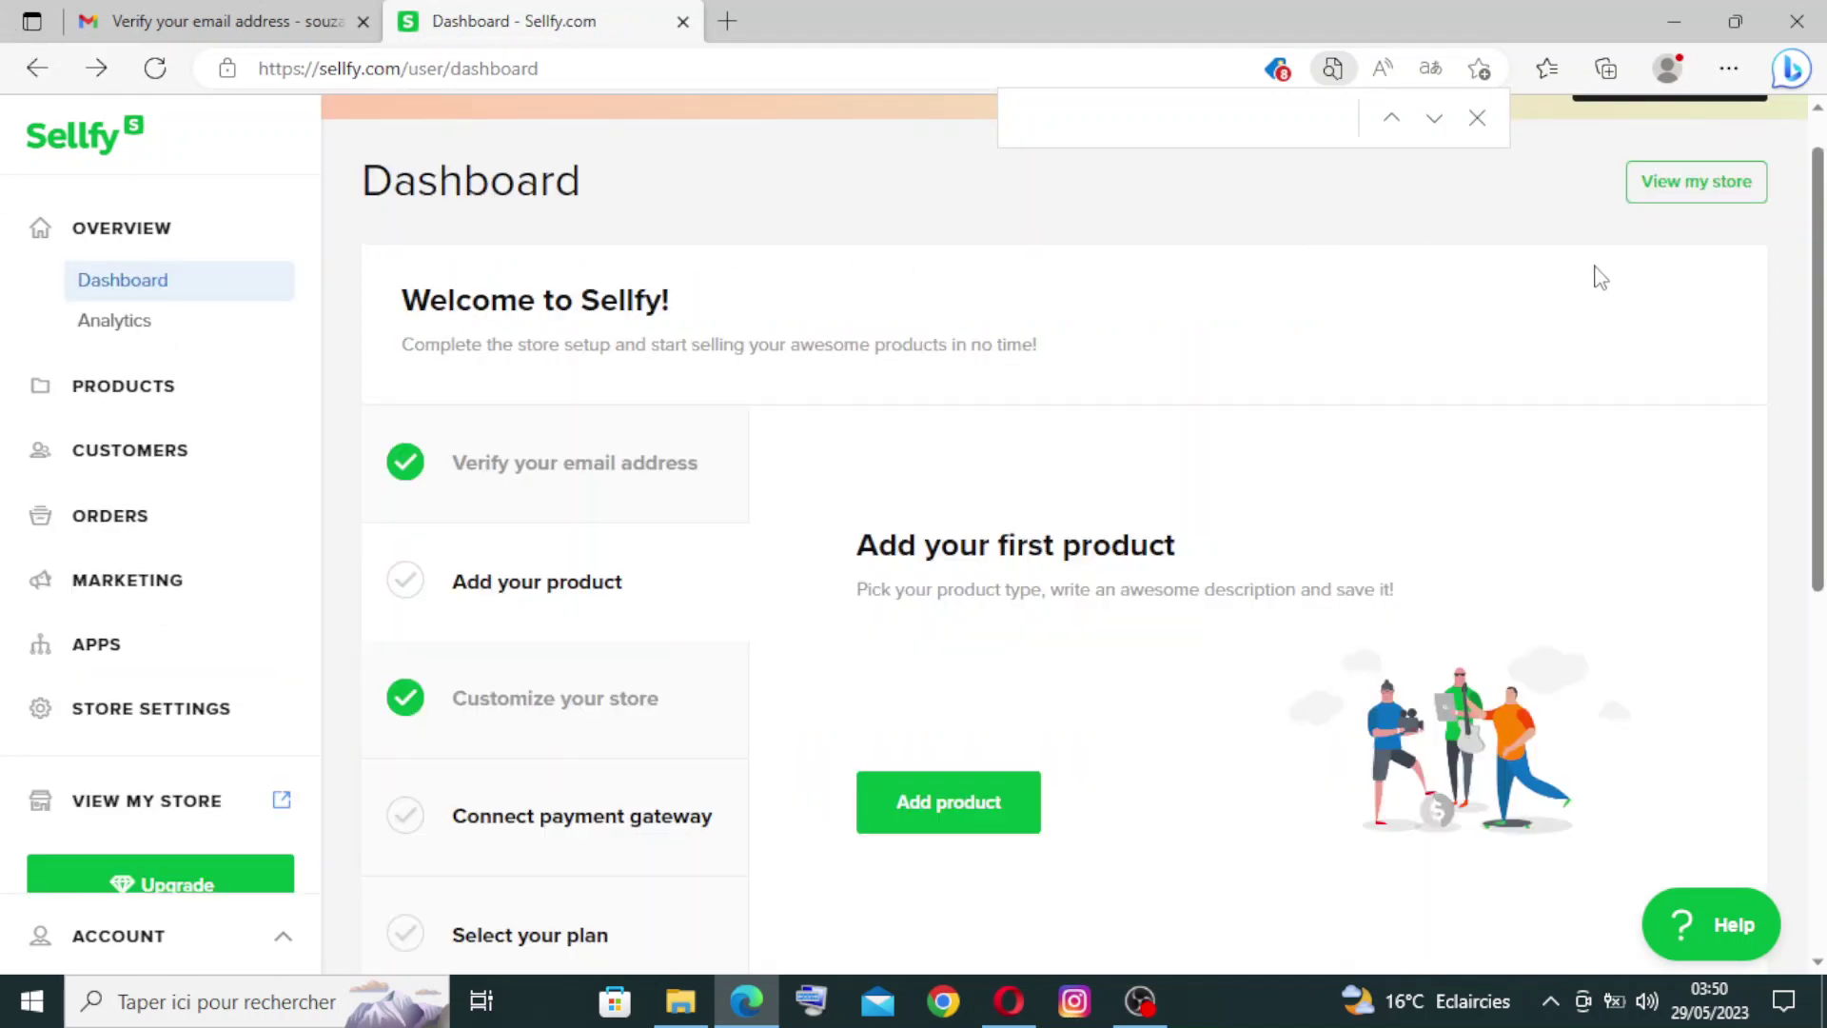
{"action": "left_click_drag", "start_coordinate": [1816, 243], "coordinate": [1815, 503]}
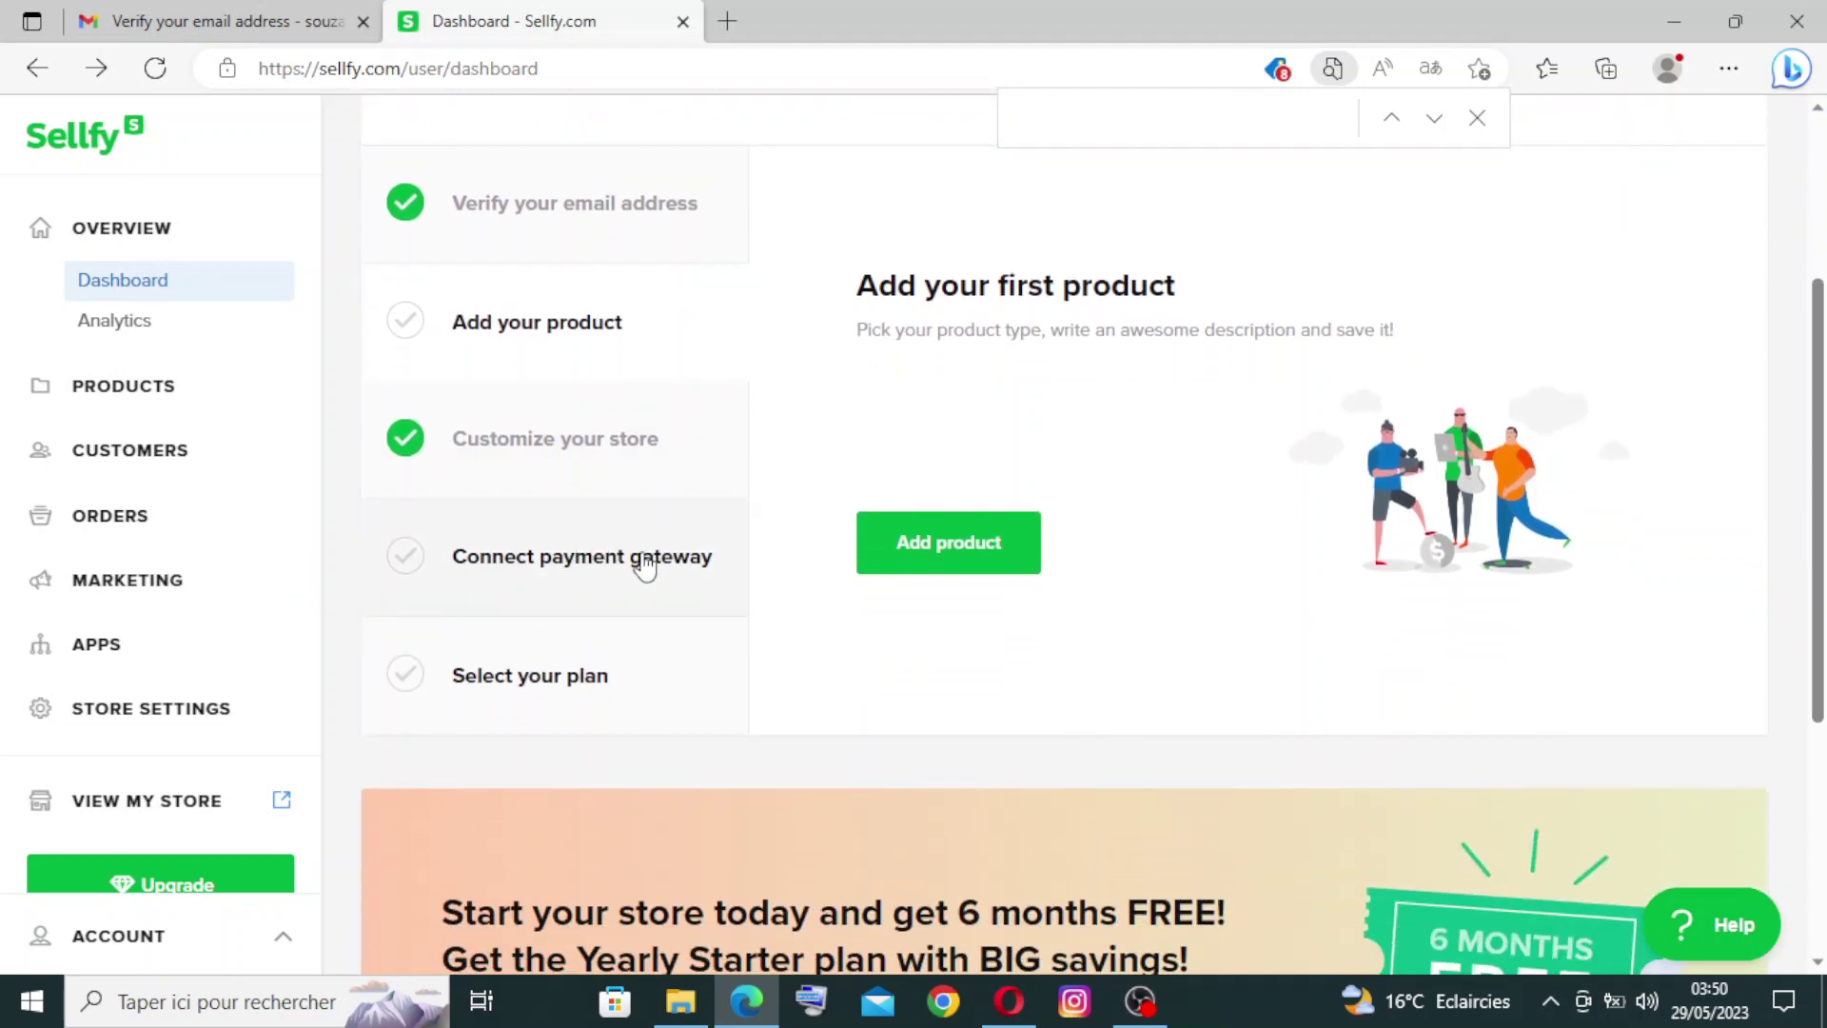
{"action": "left_click", "coordinate": [645, 560]}
{"action": "left_click", "coordinate": [975, 543]}
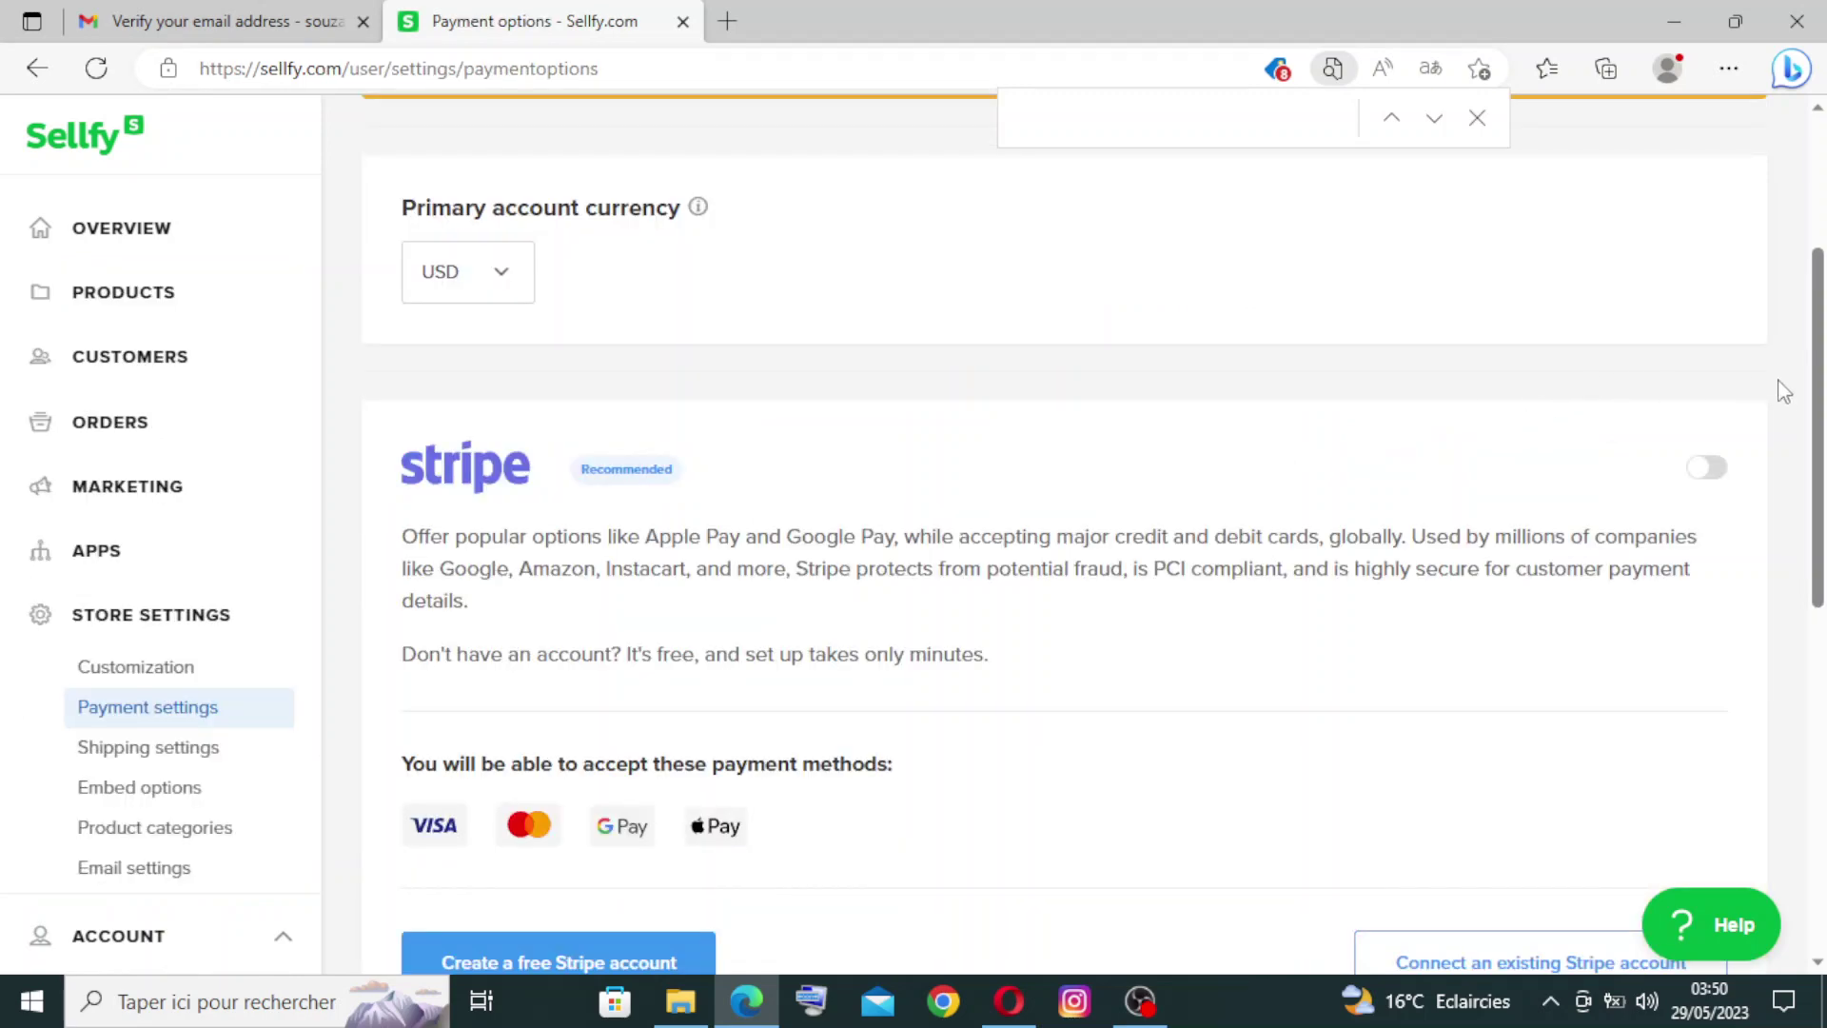
{"action": "left_click_drag", "start_coordinate": [1816, 382], "coordinate": [1816, 485]}
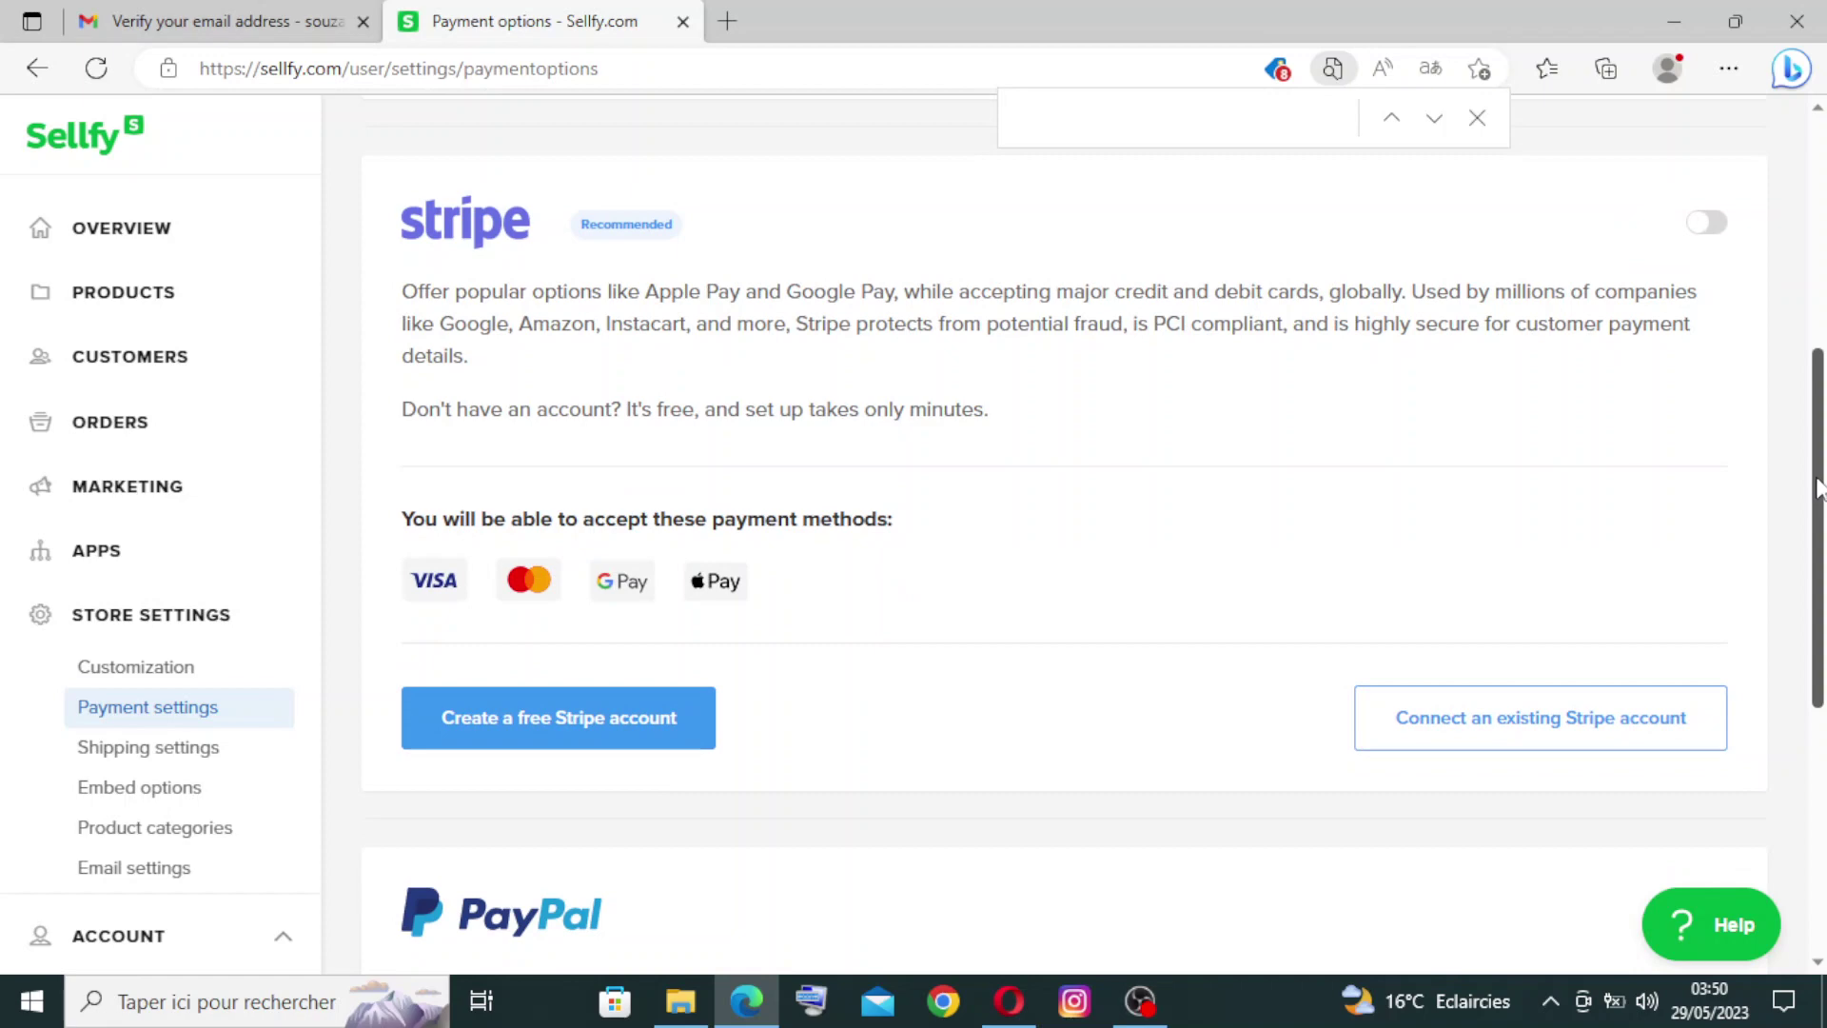
{"action": "mouse_move", "coordinate": [1818, 486]}
{"action": "left_mouse_down"}
{"action": "mouse_move", "coordinate": [1818, 742]}
{"action": "mouse_move", "coordinate": [1818, 301]}
{"action": "left_mouse_up"}
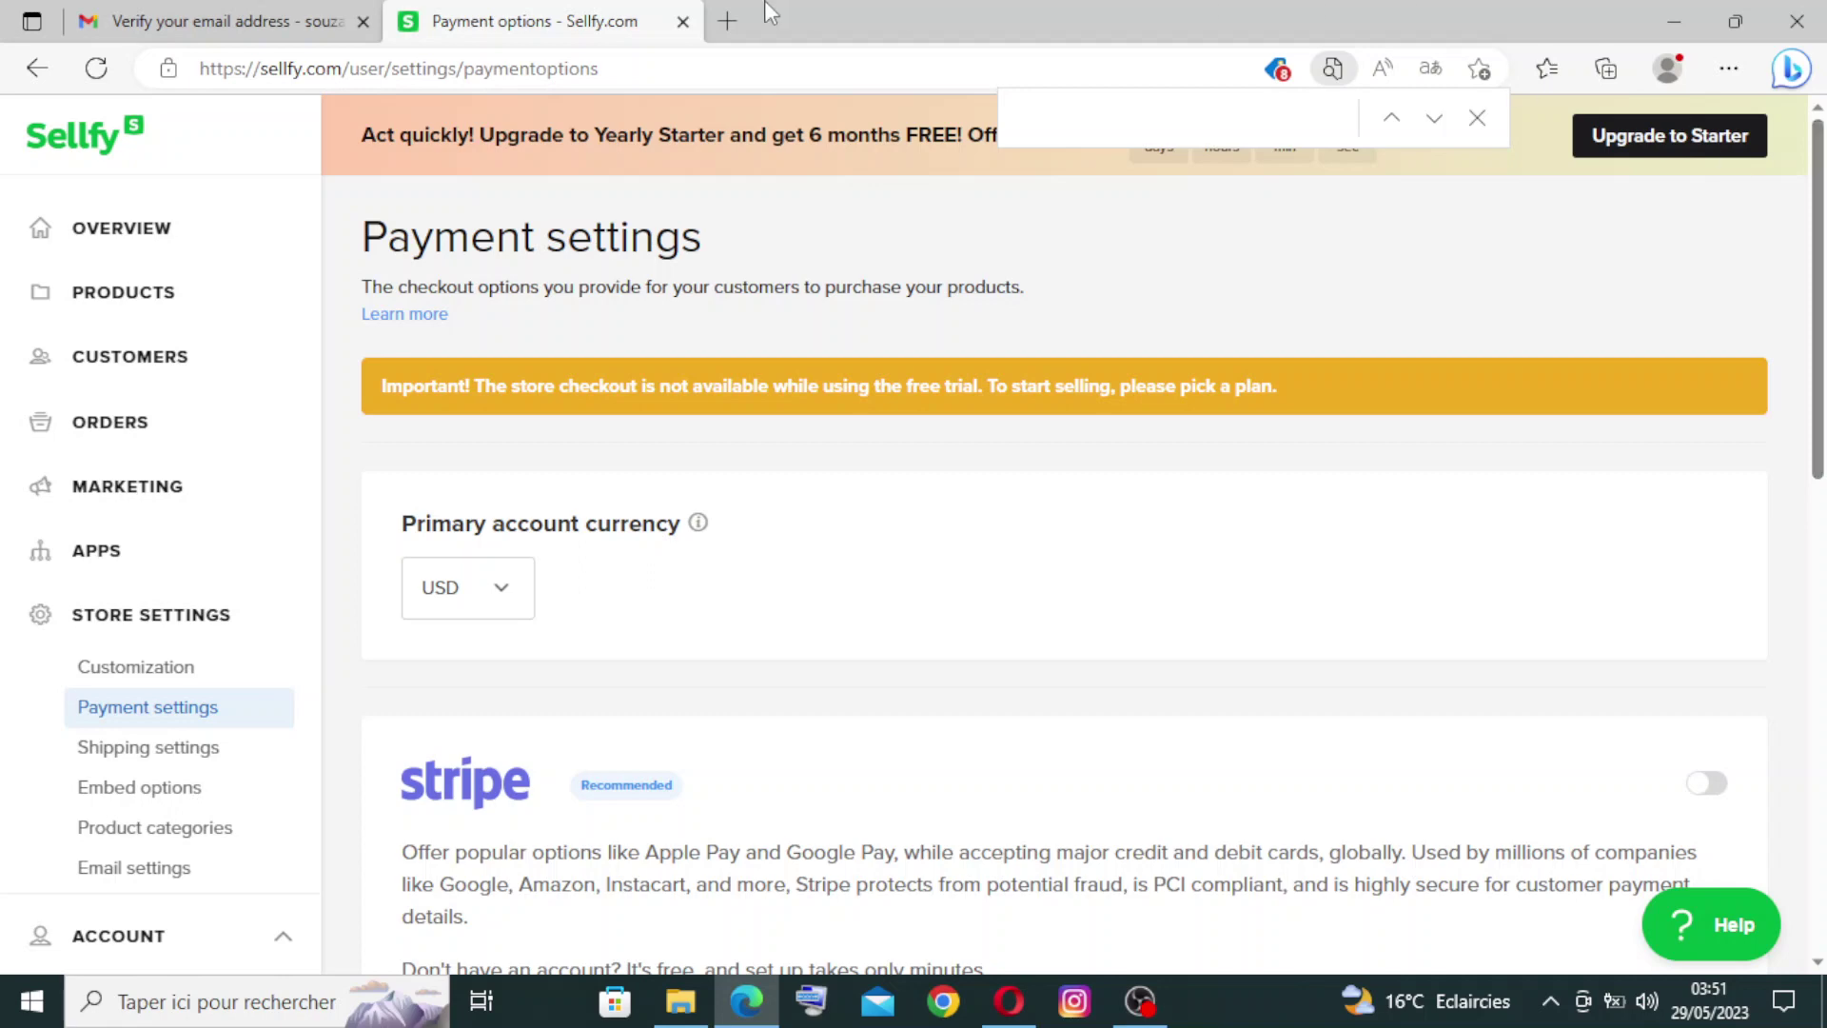
- Return to the dashboard and show the 'Select your plan' checklist step
{"action": "left_click", "coordinate": [38, 68]}
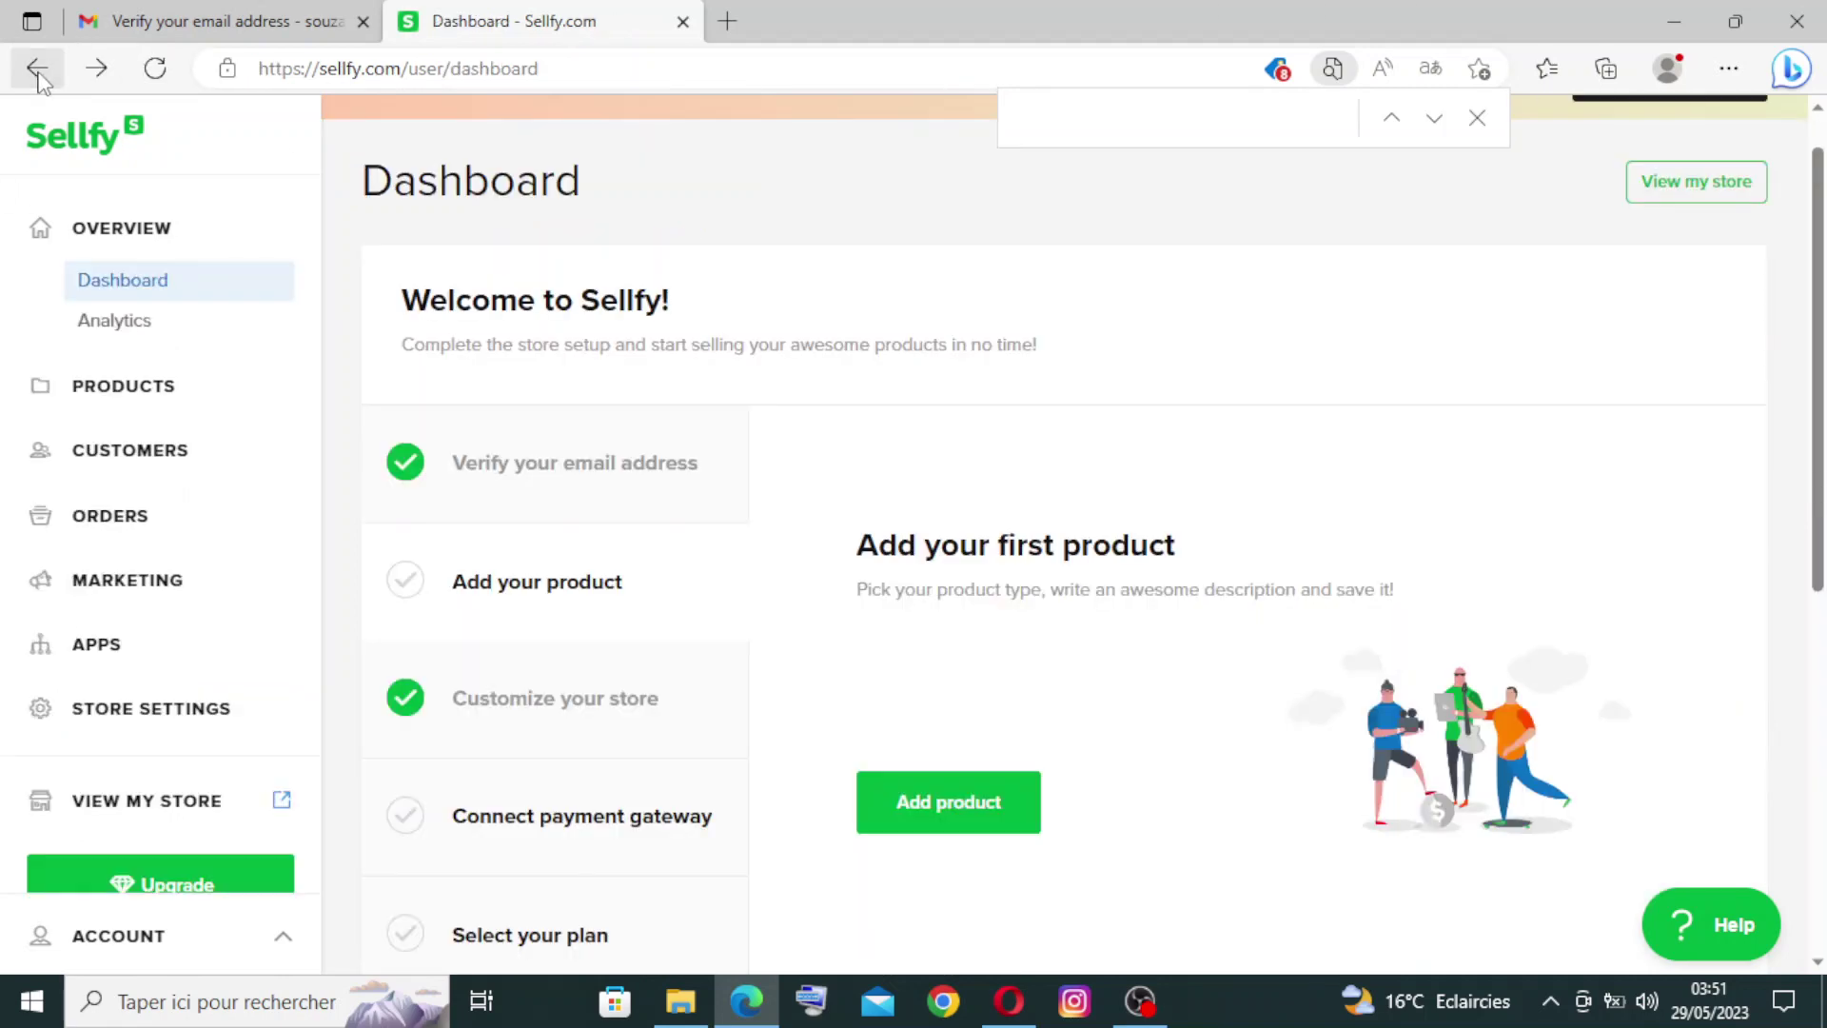
{"action": "left_click_drag", "start_coordinate": [1806, 382], "coordinate": [1806, 533]}
{"action": "left_click", "coordinate": [523, 656]}
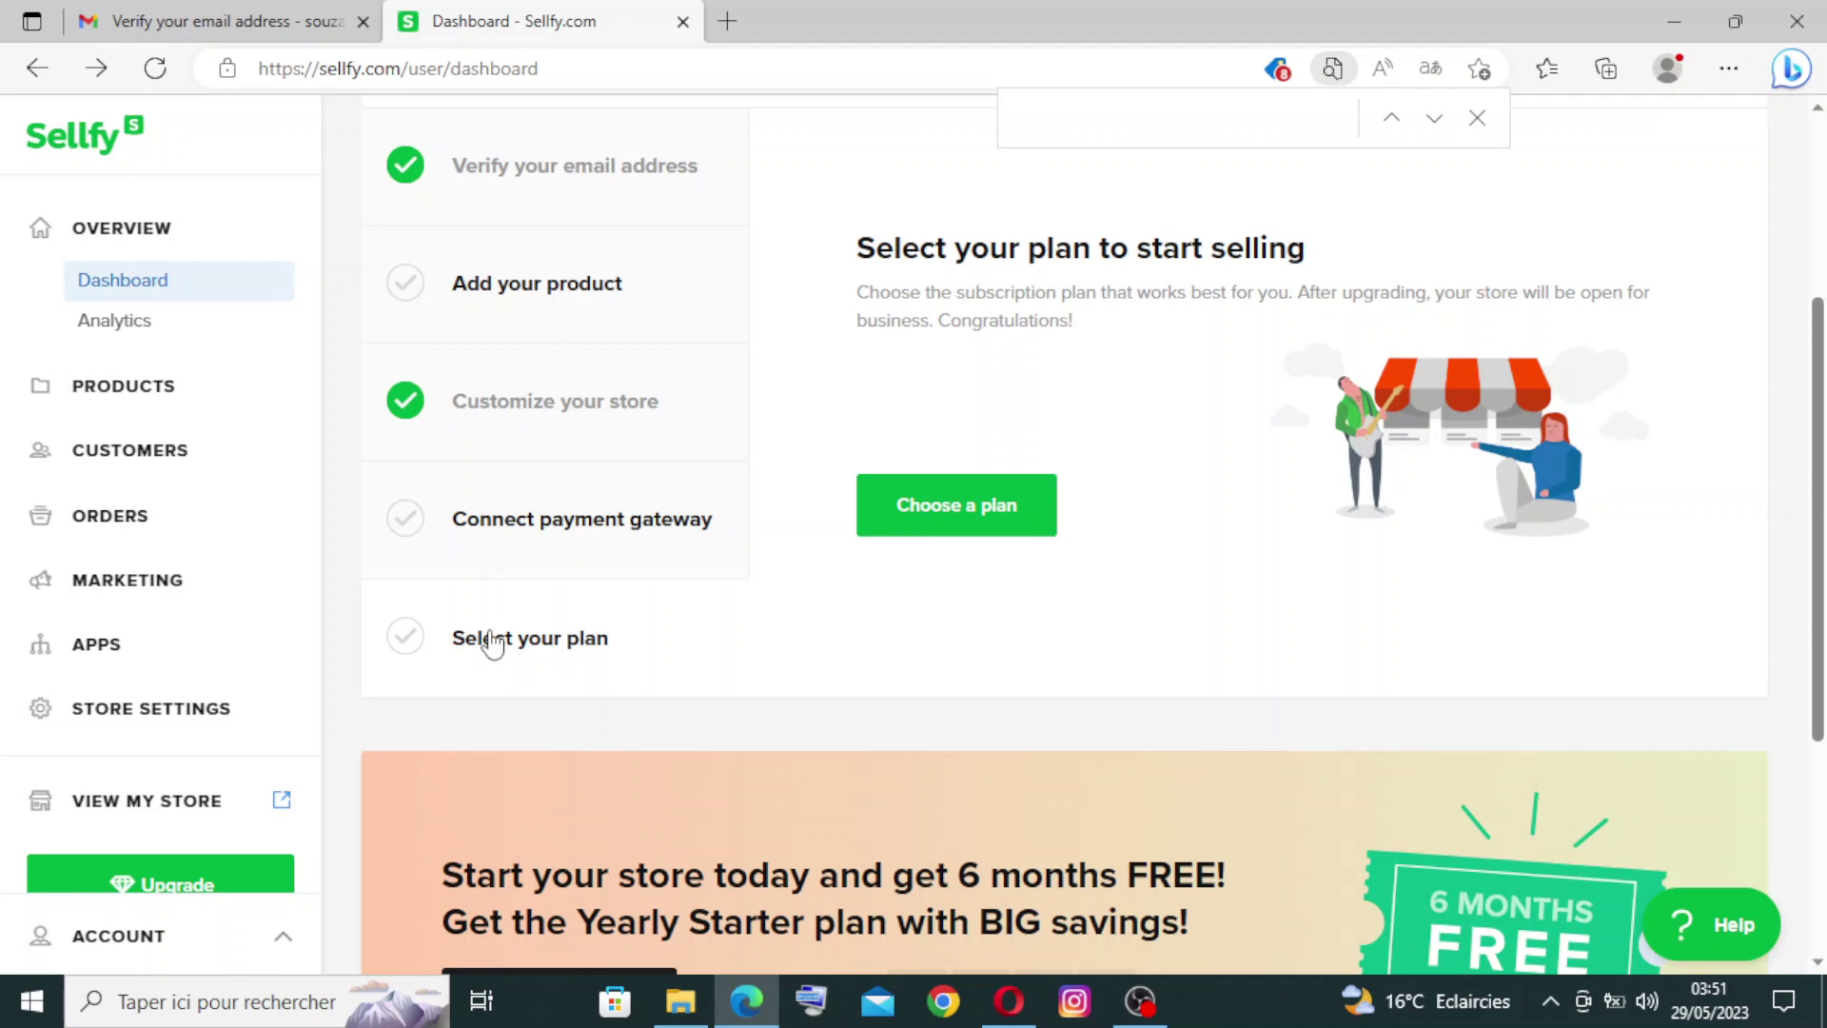
{"action": "left_click_drag", "start_coordinate": [1815, 507], "coordinate": [1816, 514]}
{"action": "scroll", "coordinate": [1000, 571], "scroll_direction": "down", "scroll_amount": 3}
{"action": "scroll", "coordinate": [999, 571], "scroll_direction": "up", "scroll_amount": 2}
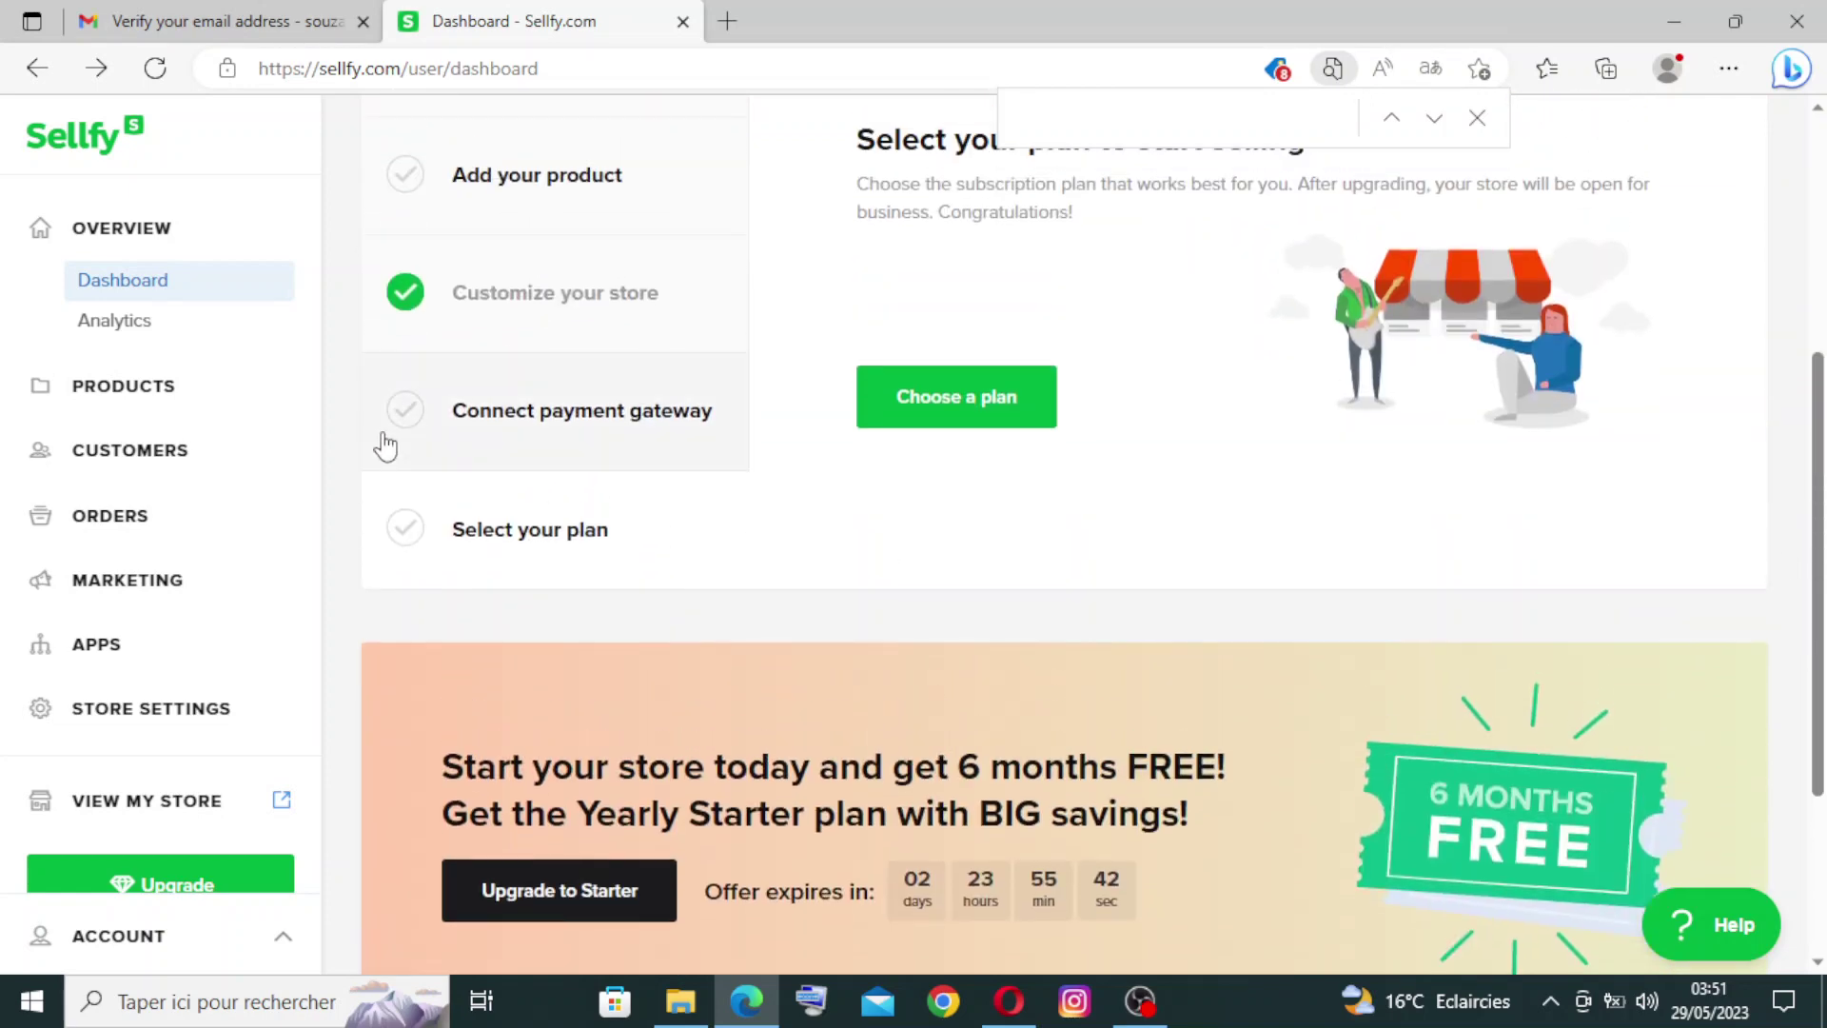
- Open 'Choose a plan' and browse the Starter, Business and Premium plan cards
{"action": "left_click", "coordinate": [980, 394]}
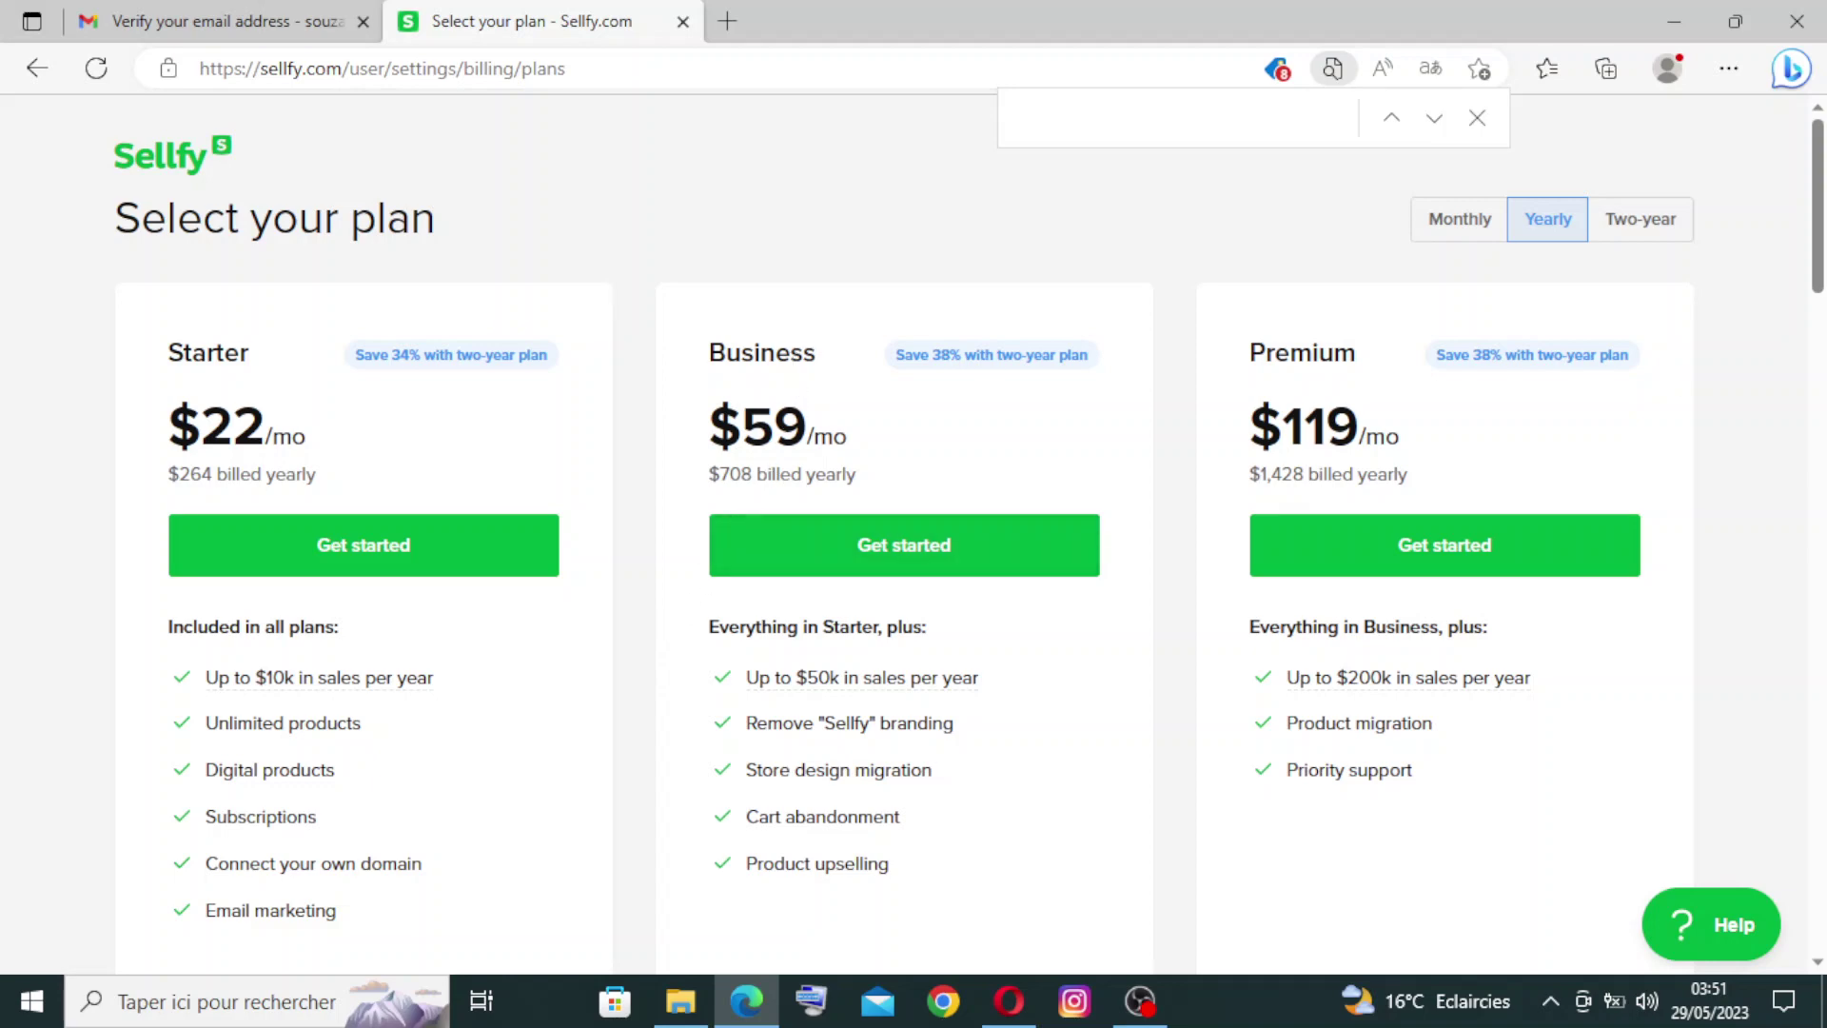
{"action": "left_click_drag", "start_coordinate": [1818, 258], "coordinate": [1820, 291]}
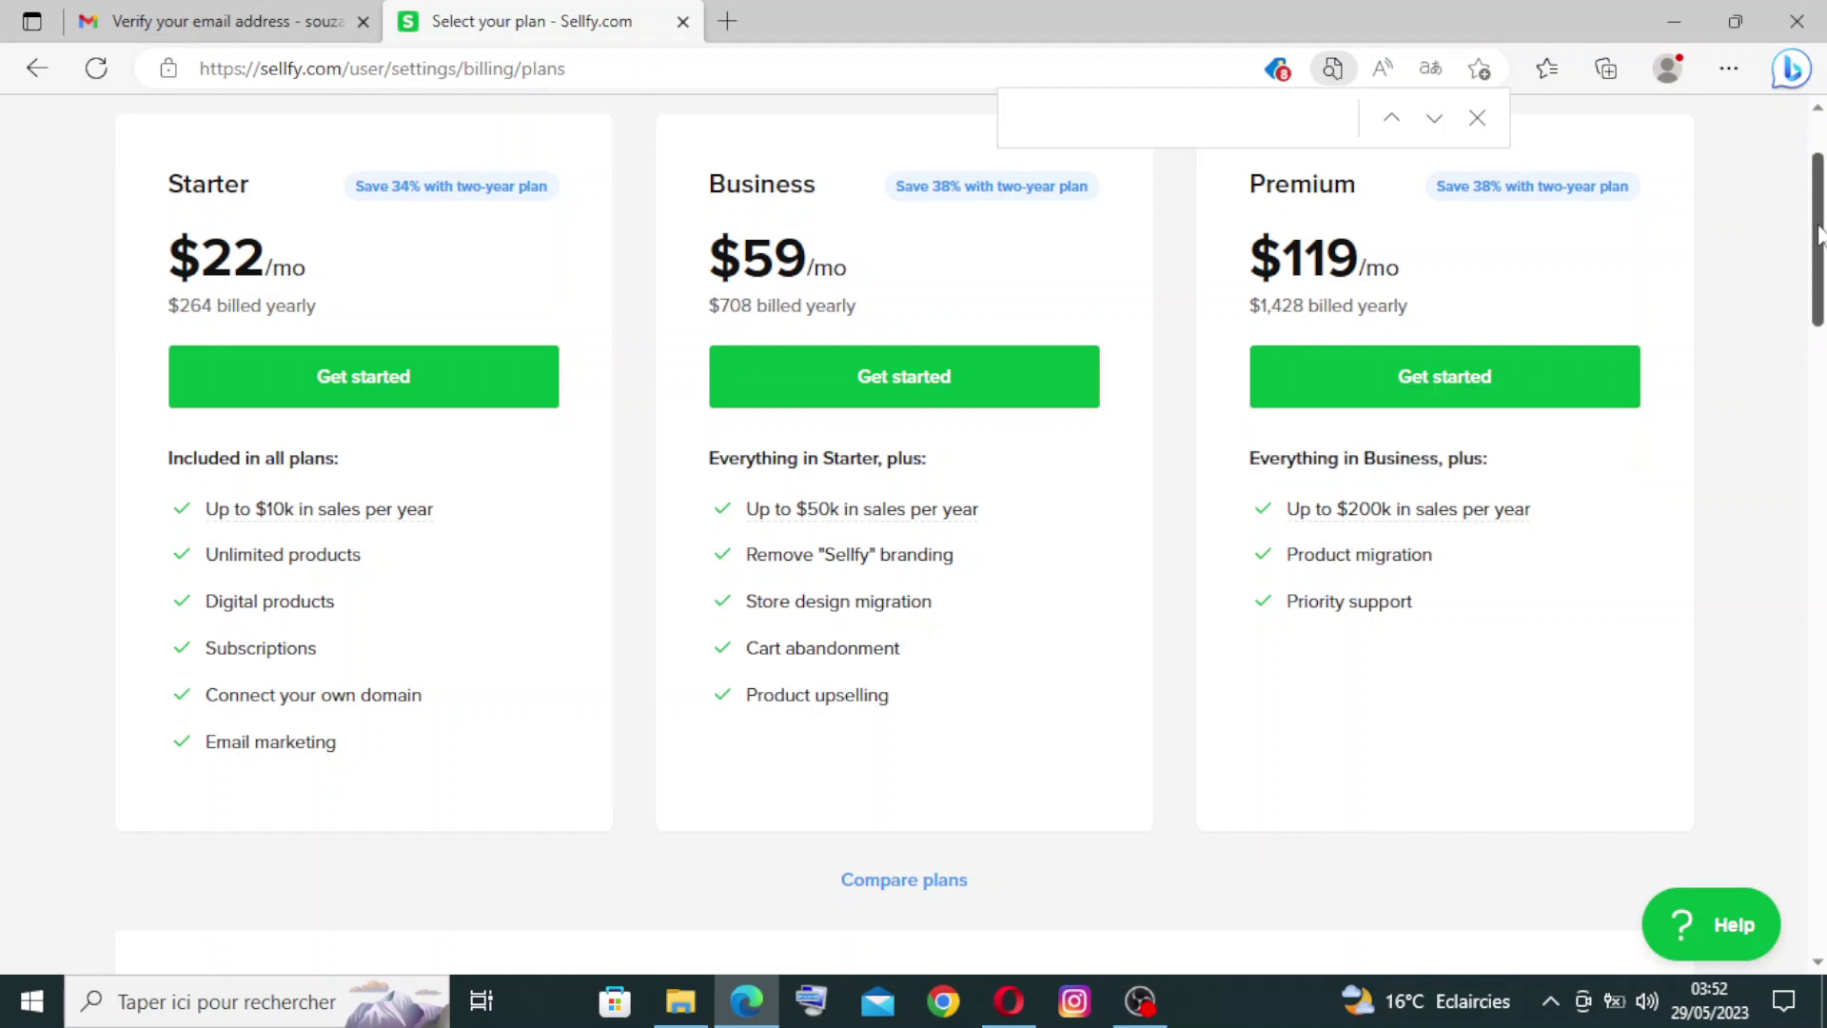
{"action": "mouse_move", "coordinate": [1817, 235]}
{"action": "left_mouse_down"}
{"action": "mouse_move", "coordinate": [1818, 331]}
{"action": "mouse_move", "coordinate": [1818, 206]}
{"action": "left_mouse_up"}
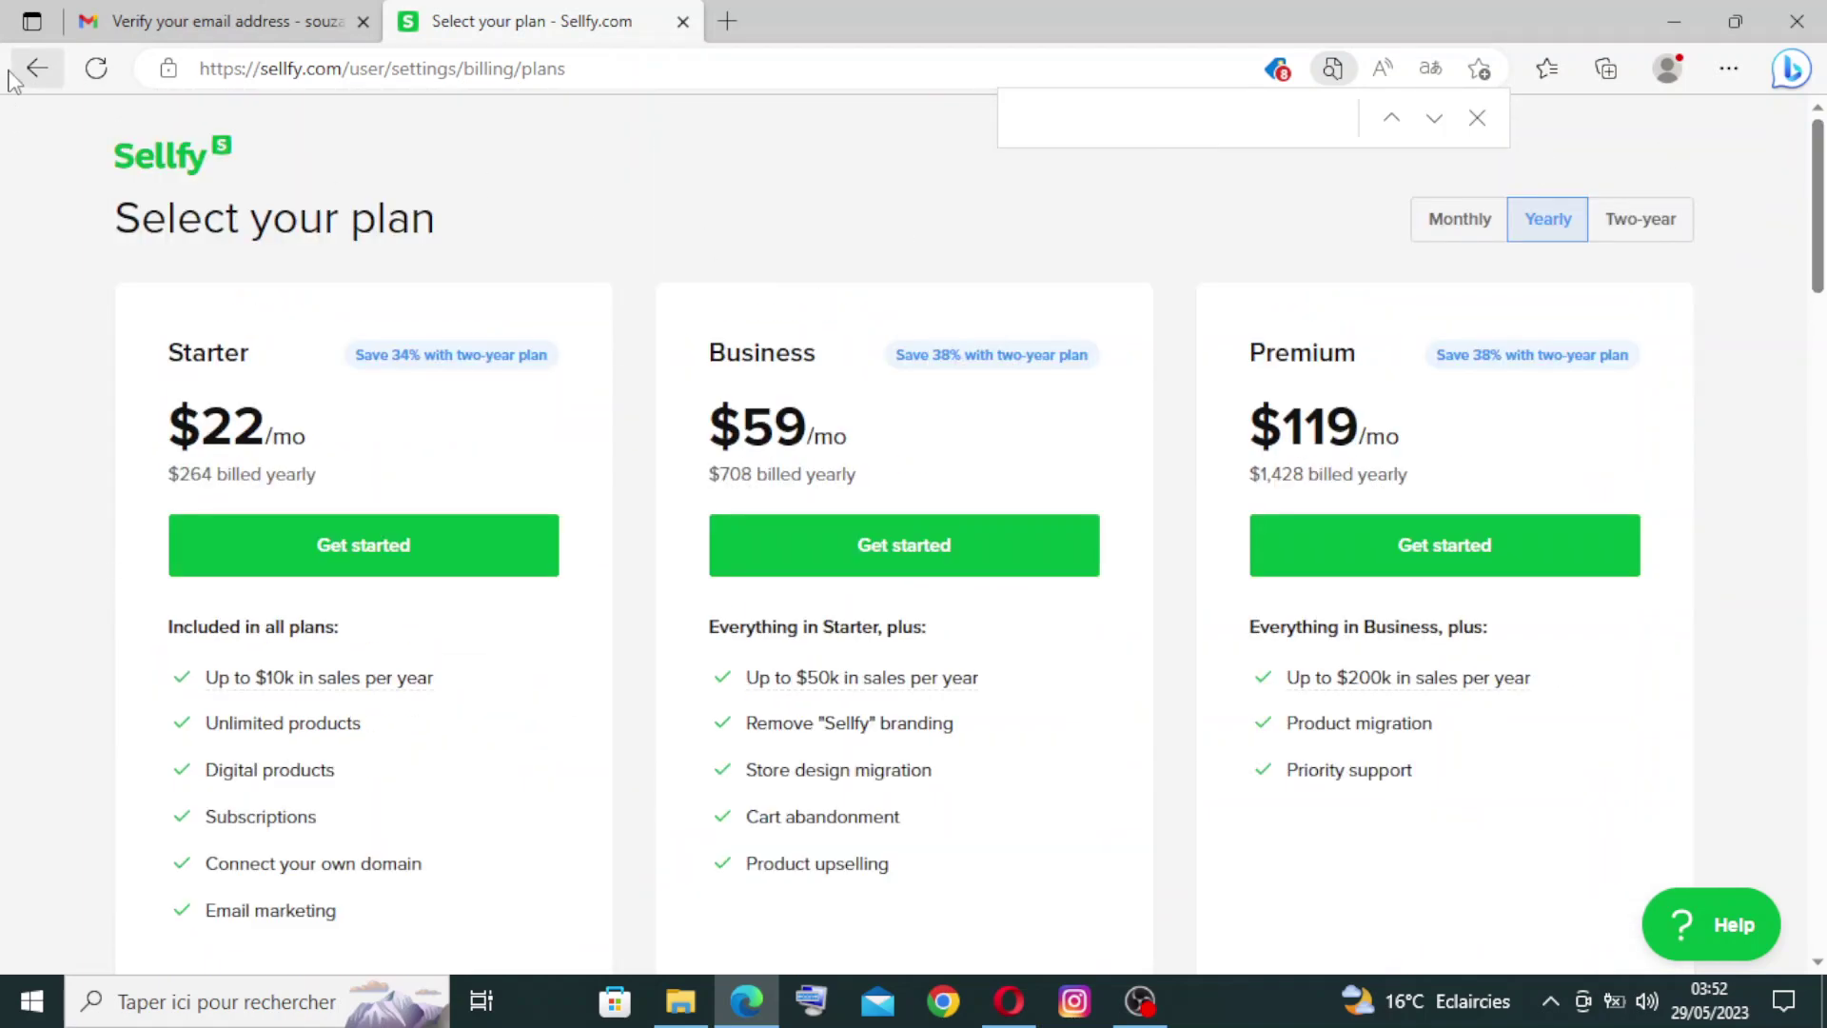
- Go back from the plans page to the Sellfy Dashboard with its setup checklist
{"action": "left_click", "coordinate": [34, 69]}
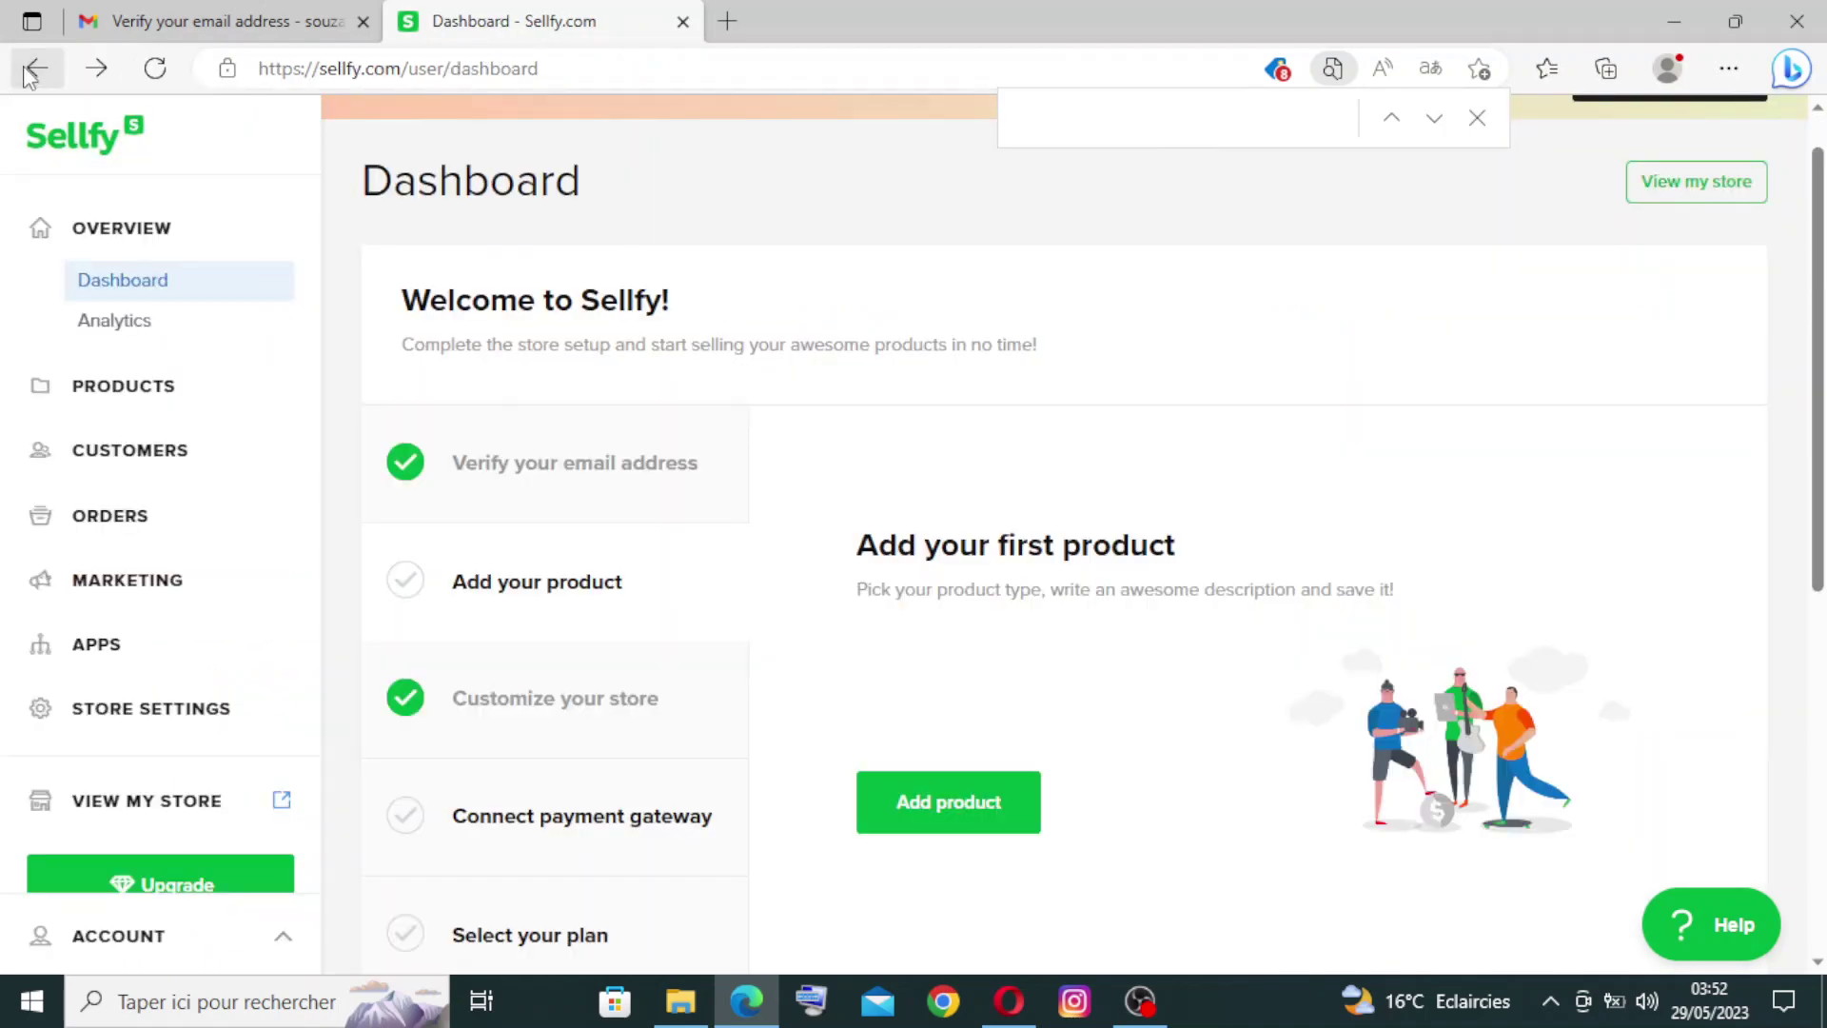